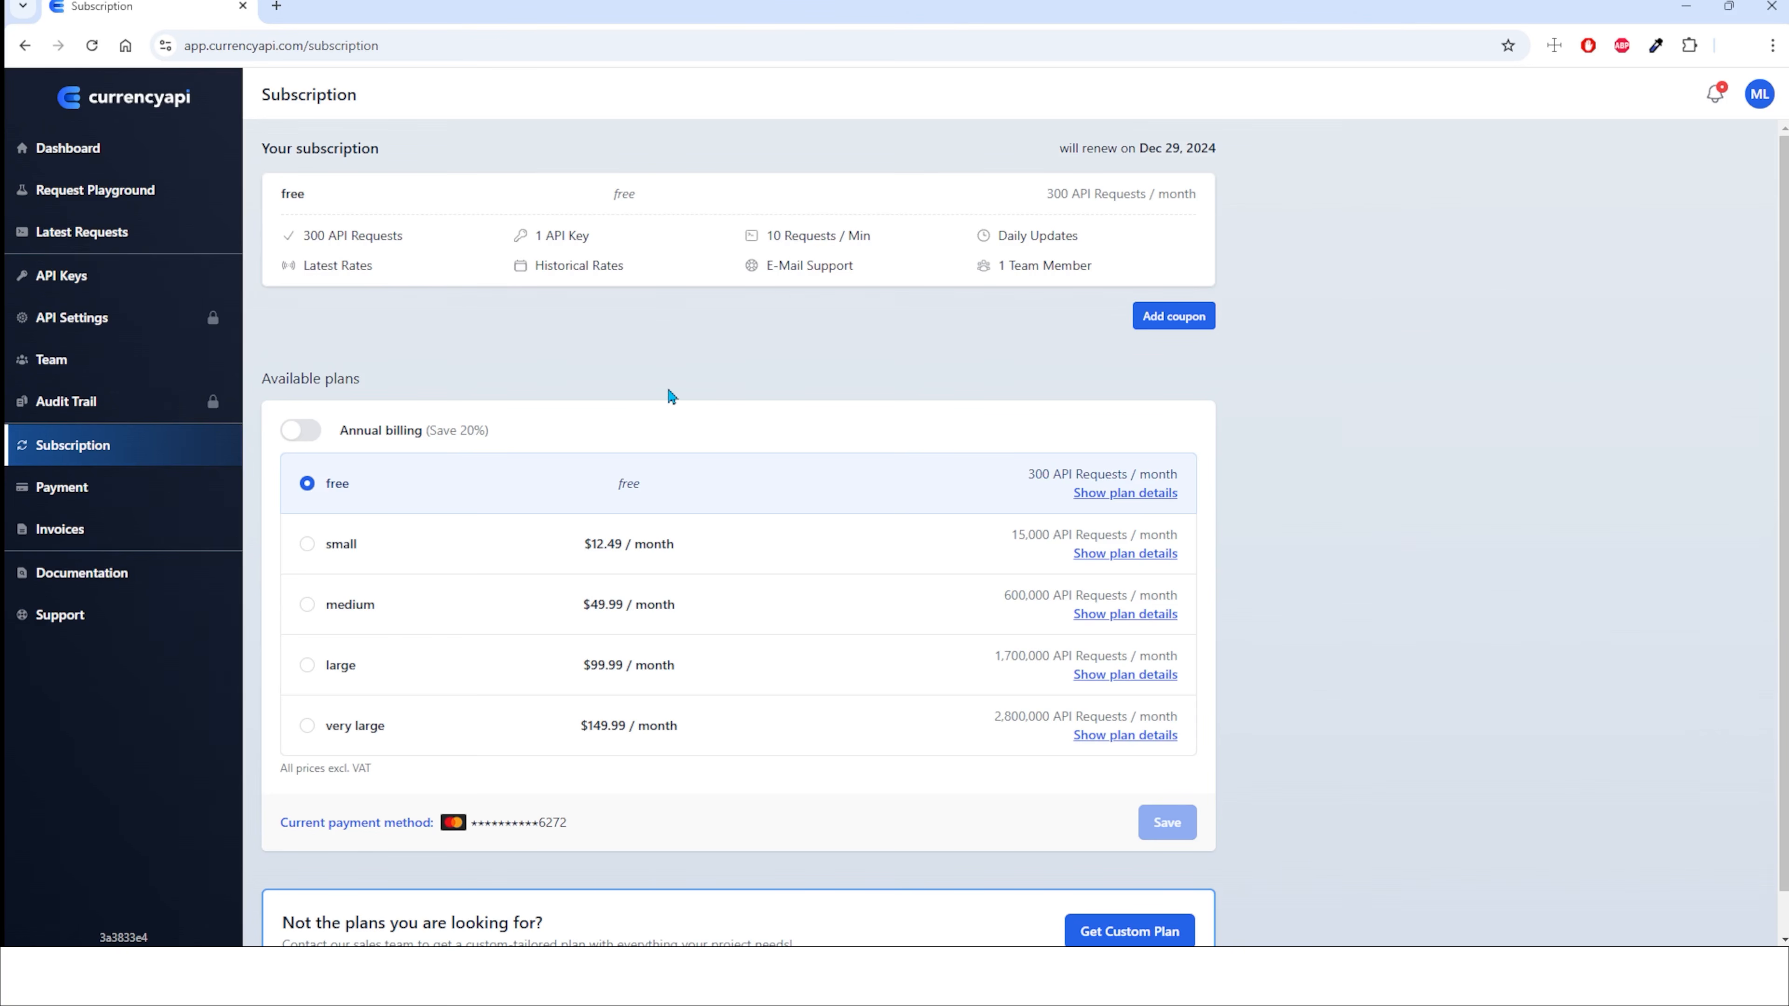
In the Request Playground, reduce the latest-rates currencies to EUR with USD as base and send the request.
click(176, 196)
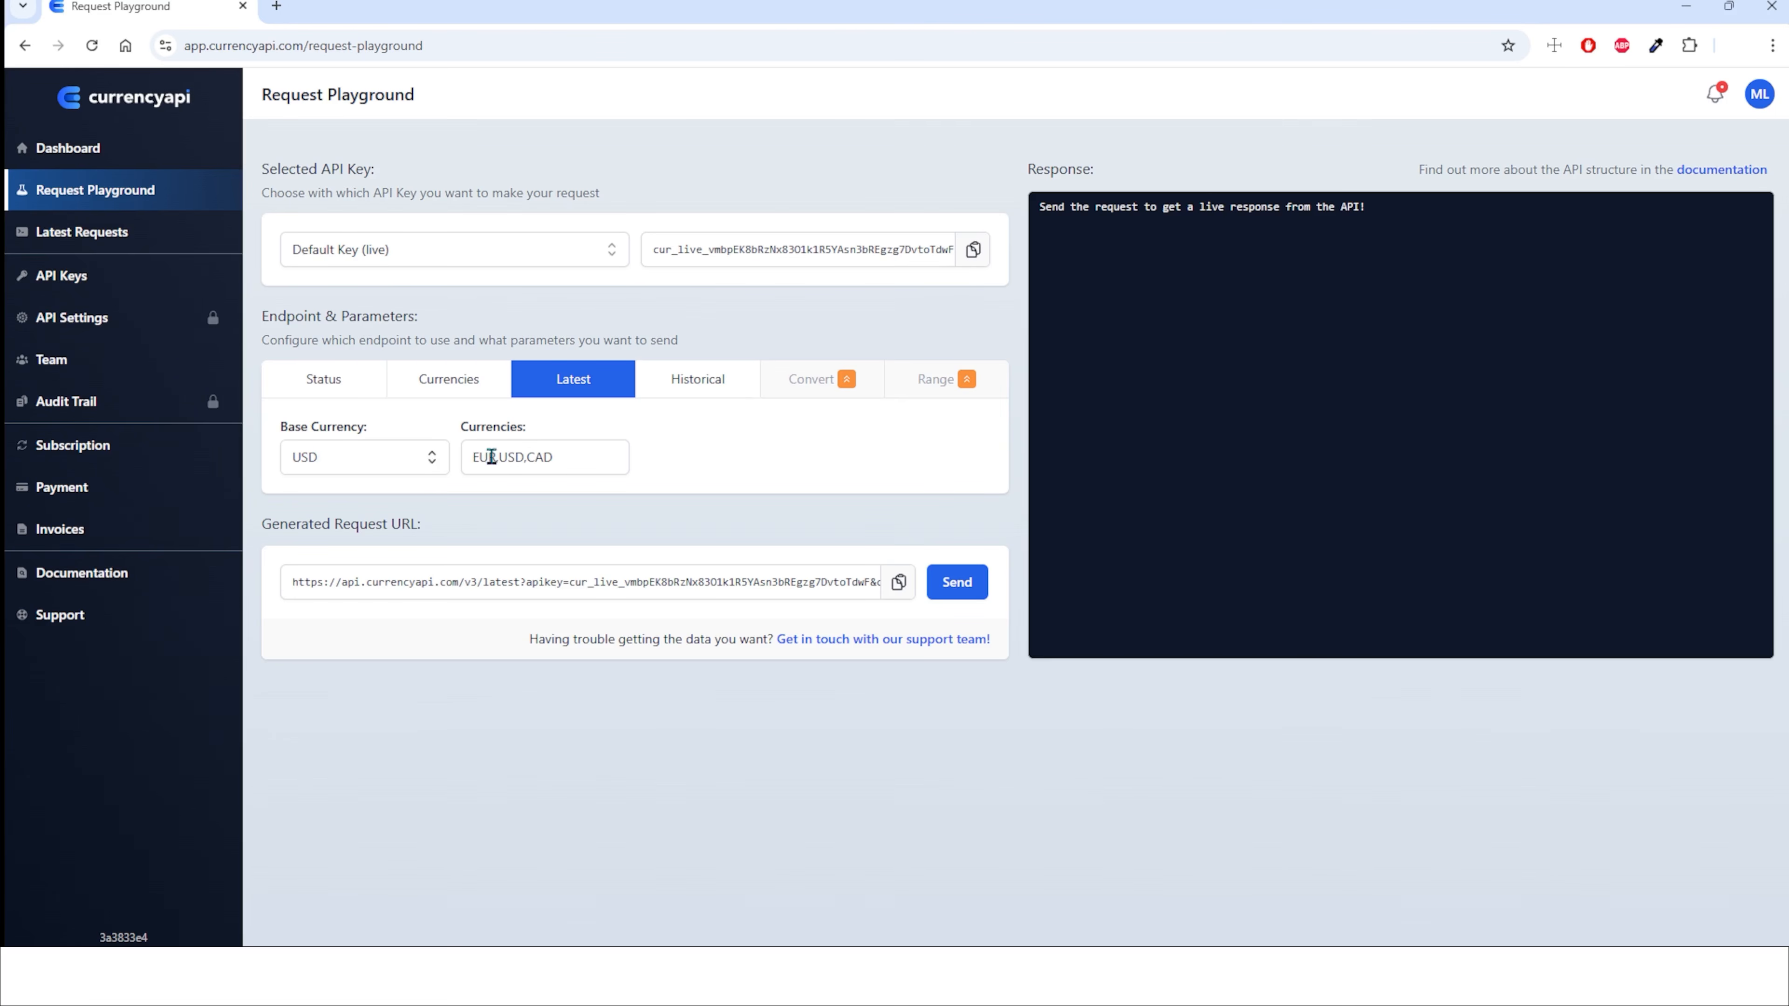
drag(492, 457, 699, 465)
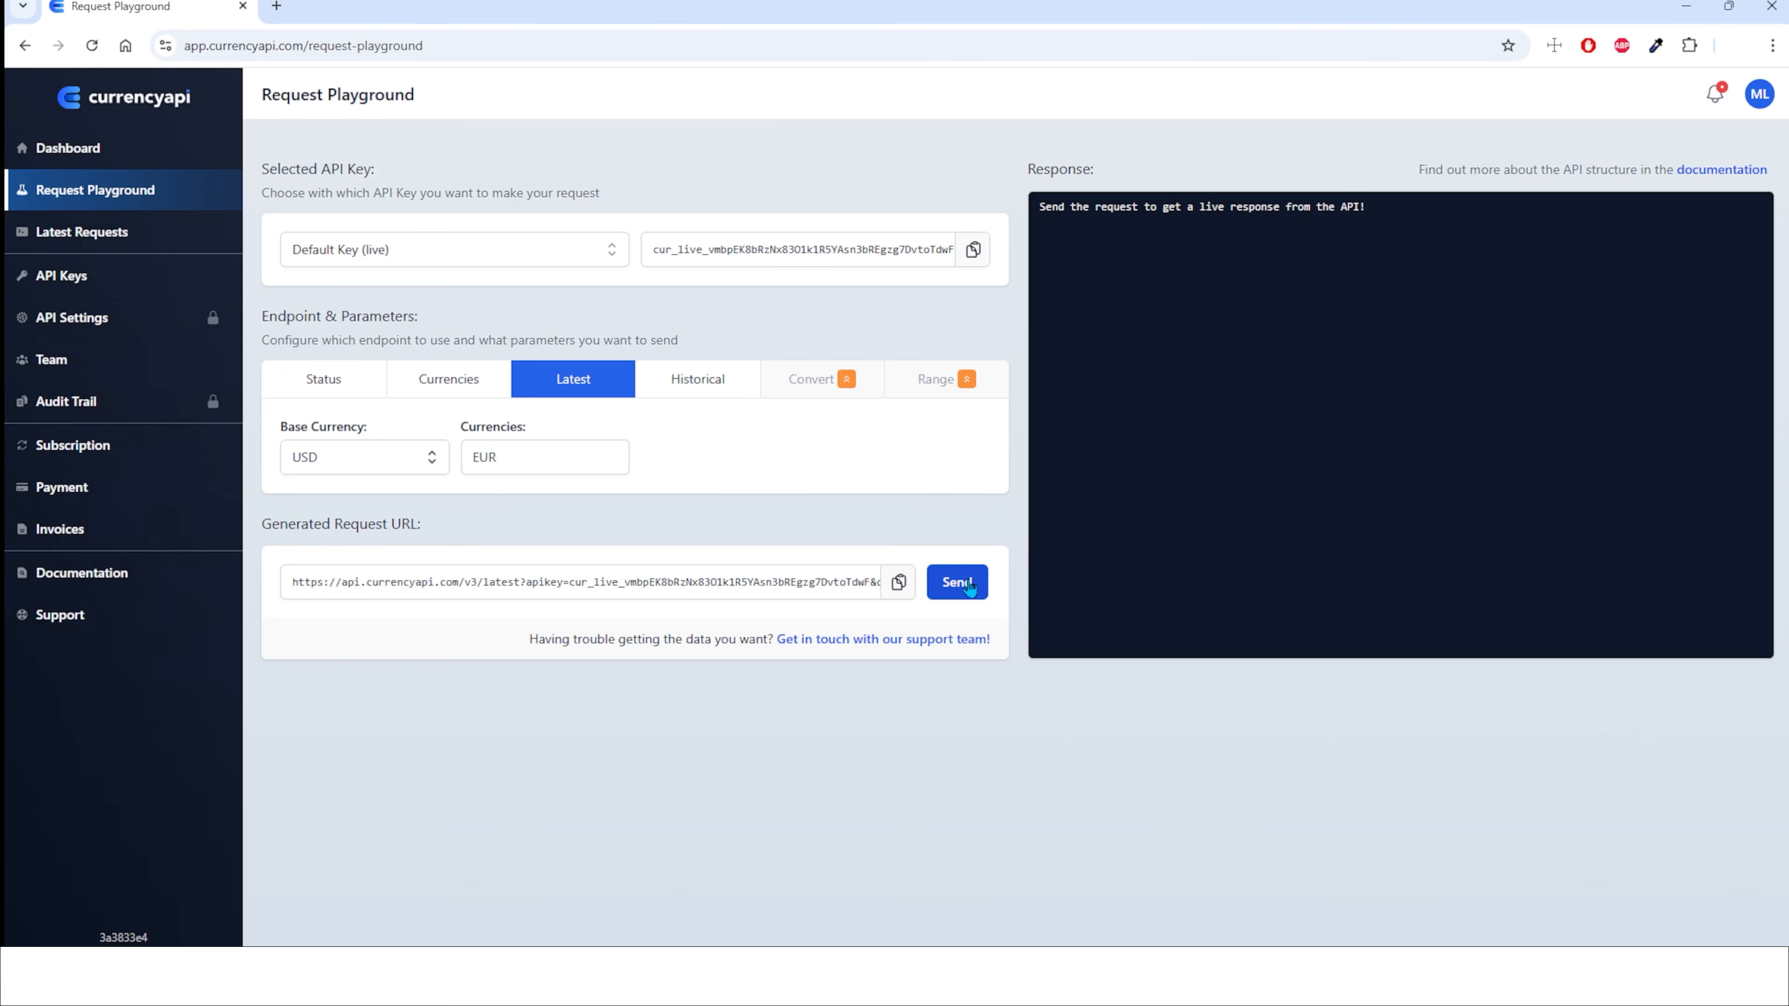
click(969, 586)
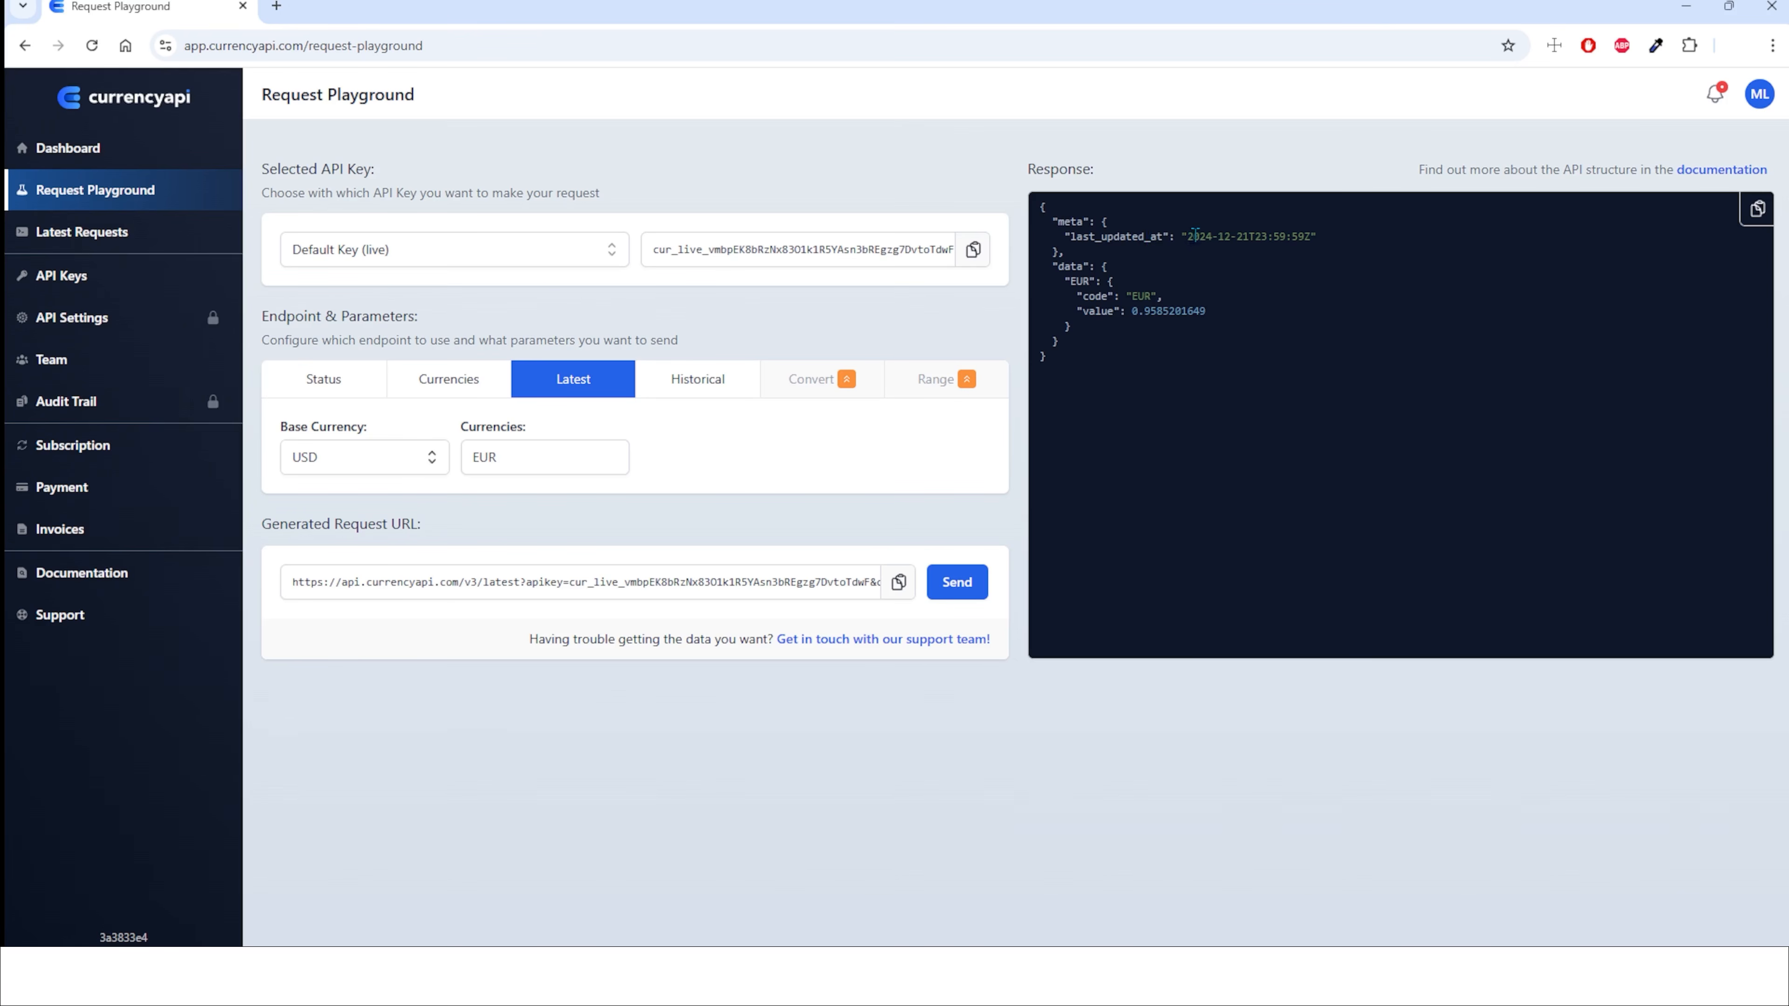
Examine the last-updated date, currency code and exchange value in the API response.
drag(1196, 235, 1309, 234)
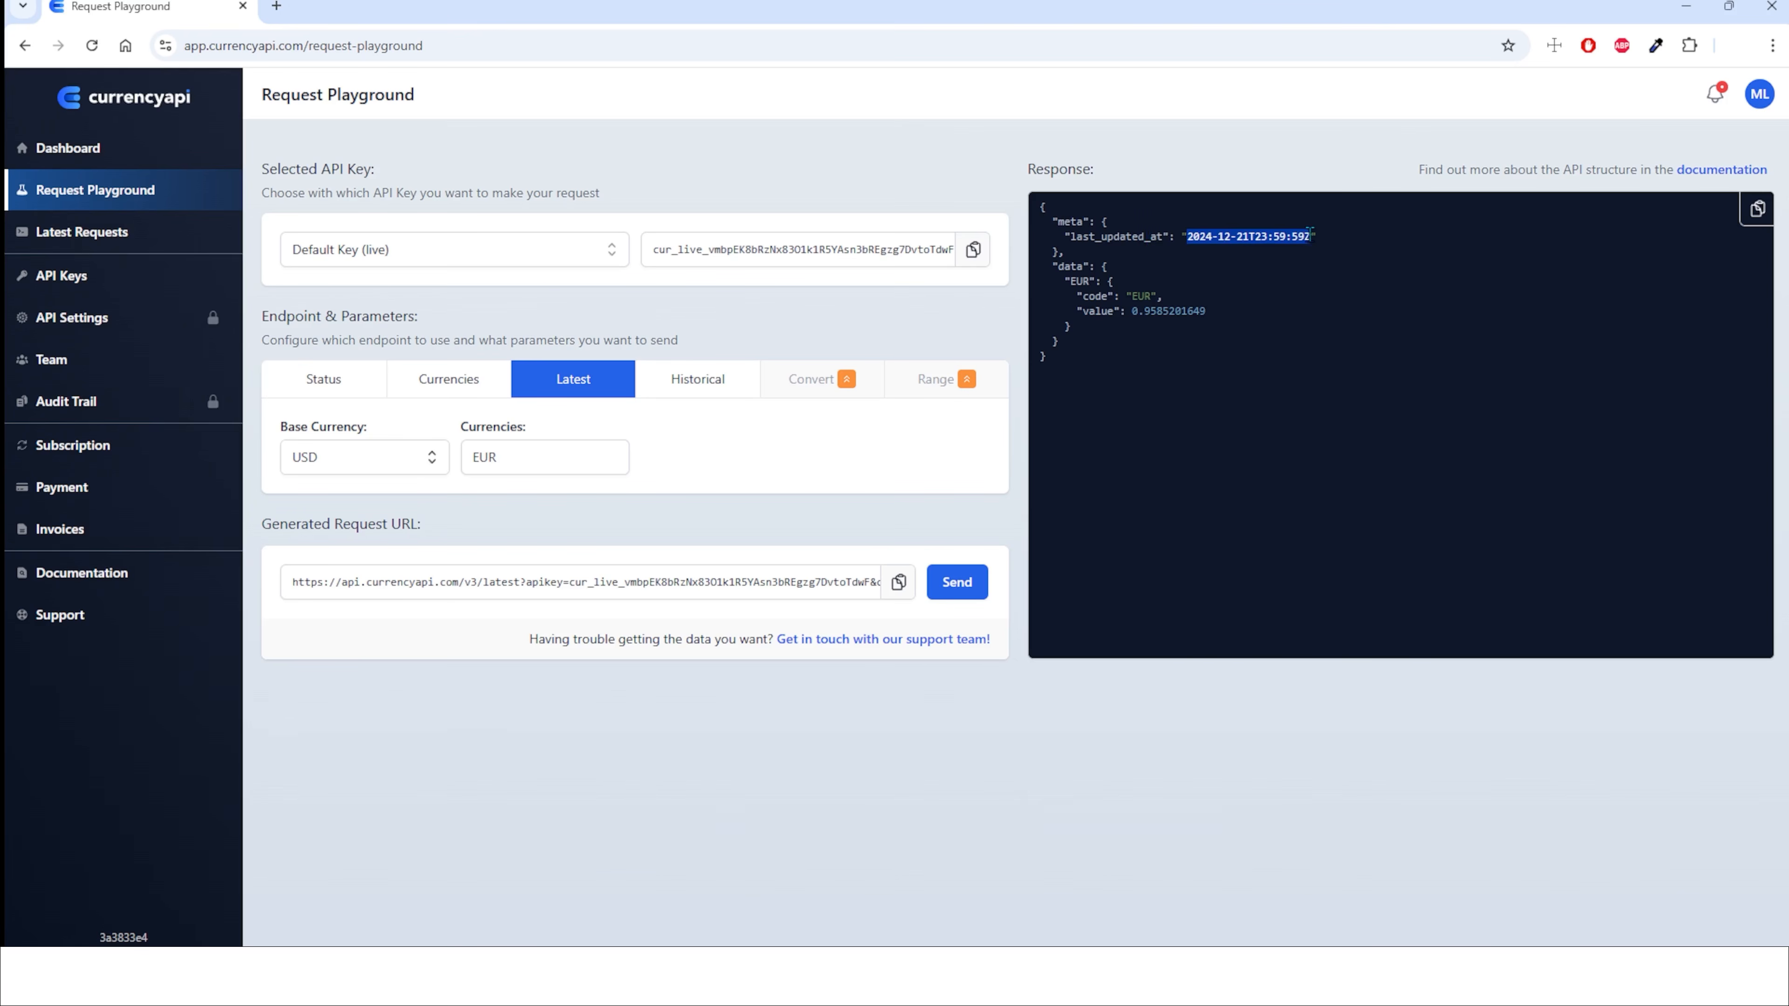
double_click(1138, 294)
drag(1133, 310, 1181, 306)
click(1234, 317)
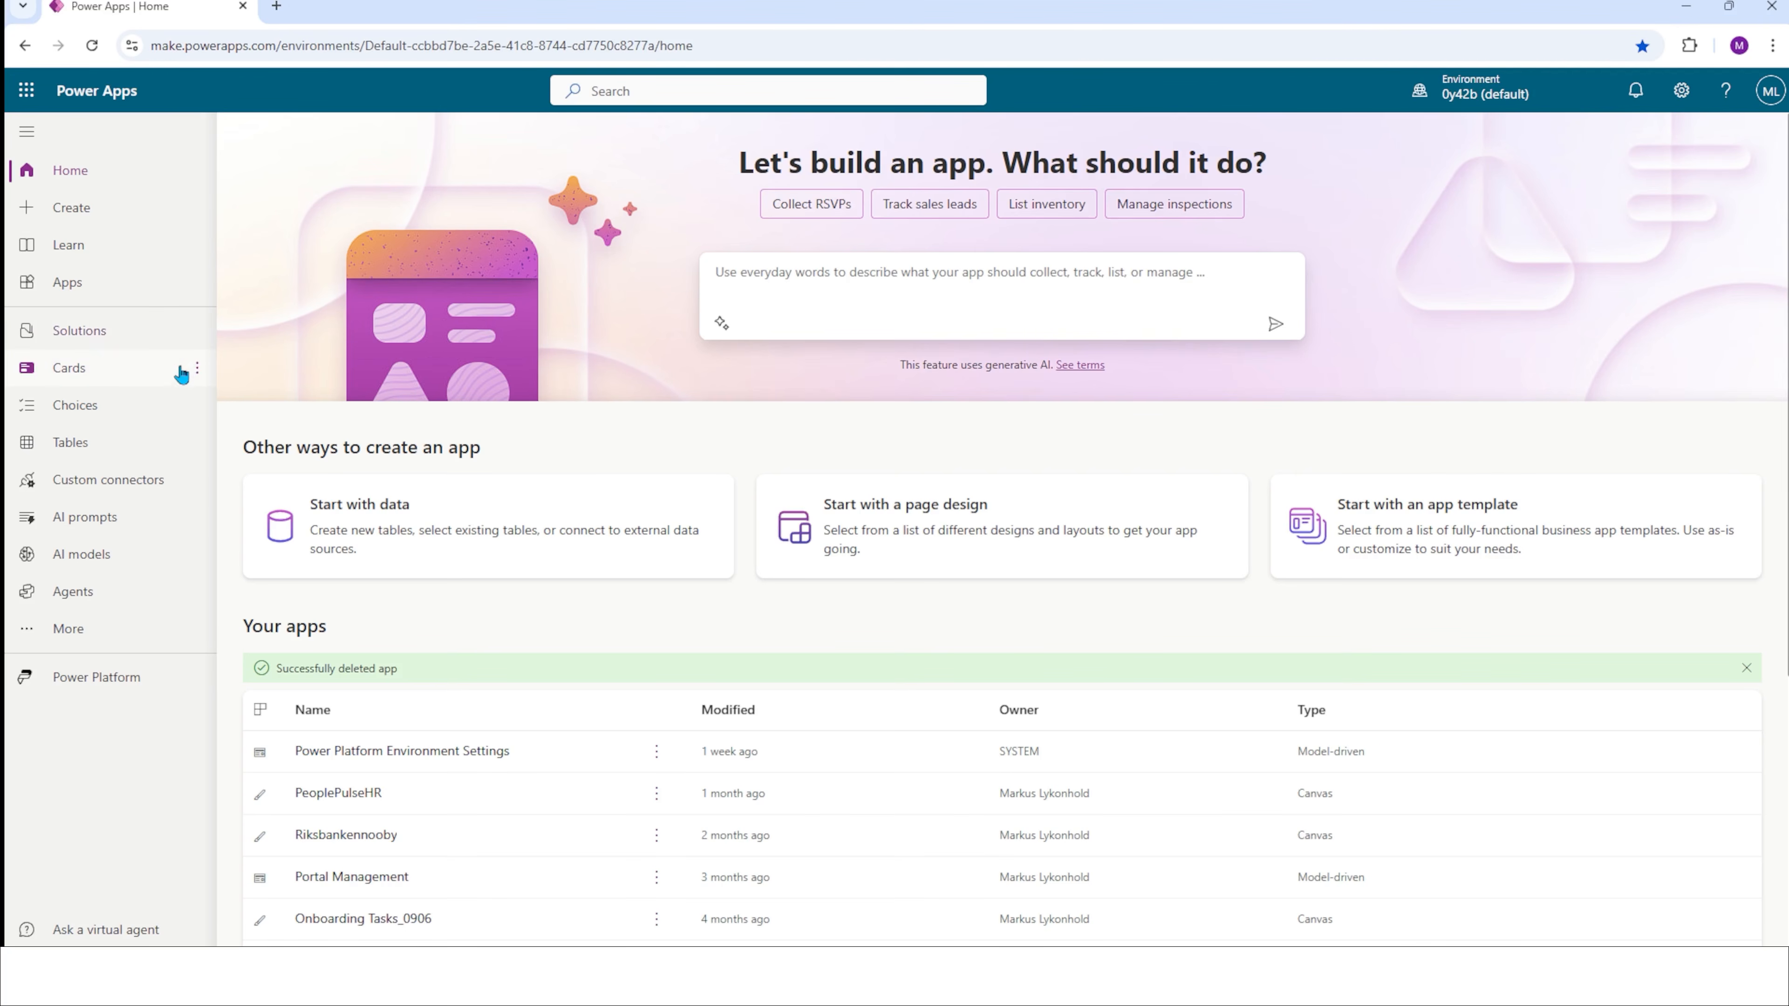
Switch to Power Apps and open the custom connectors list, reaching it through the Discover all overview.
click(93, 495)
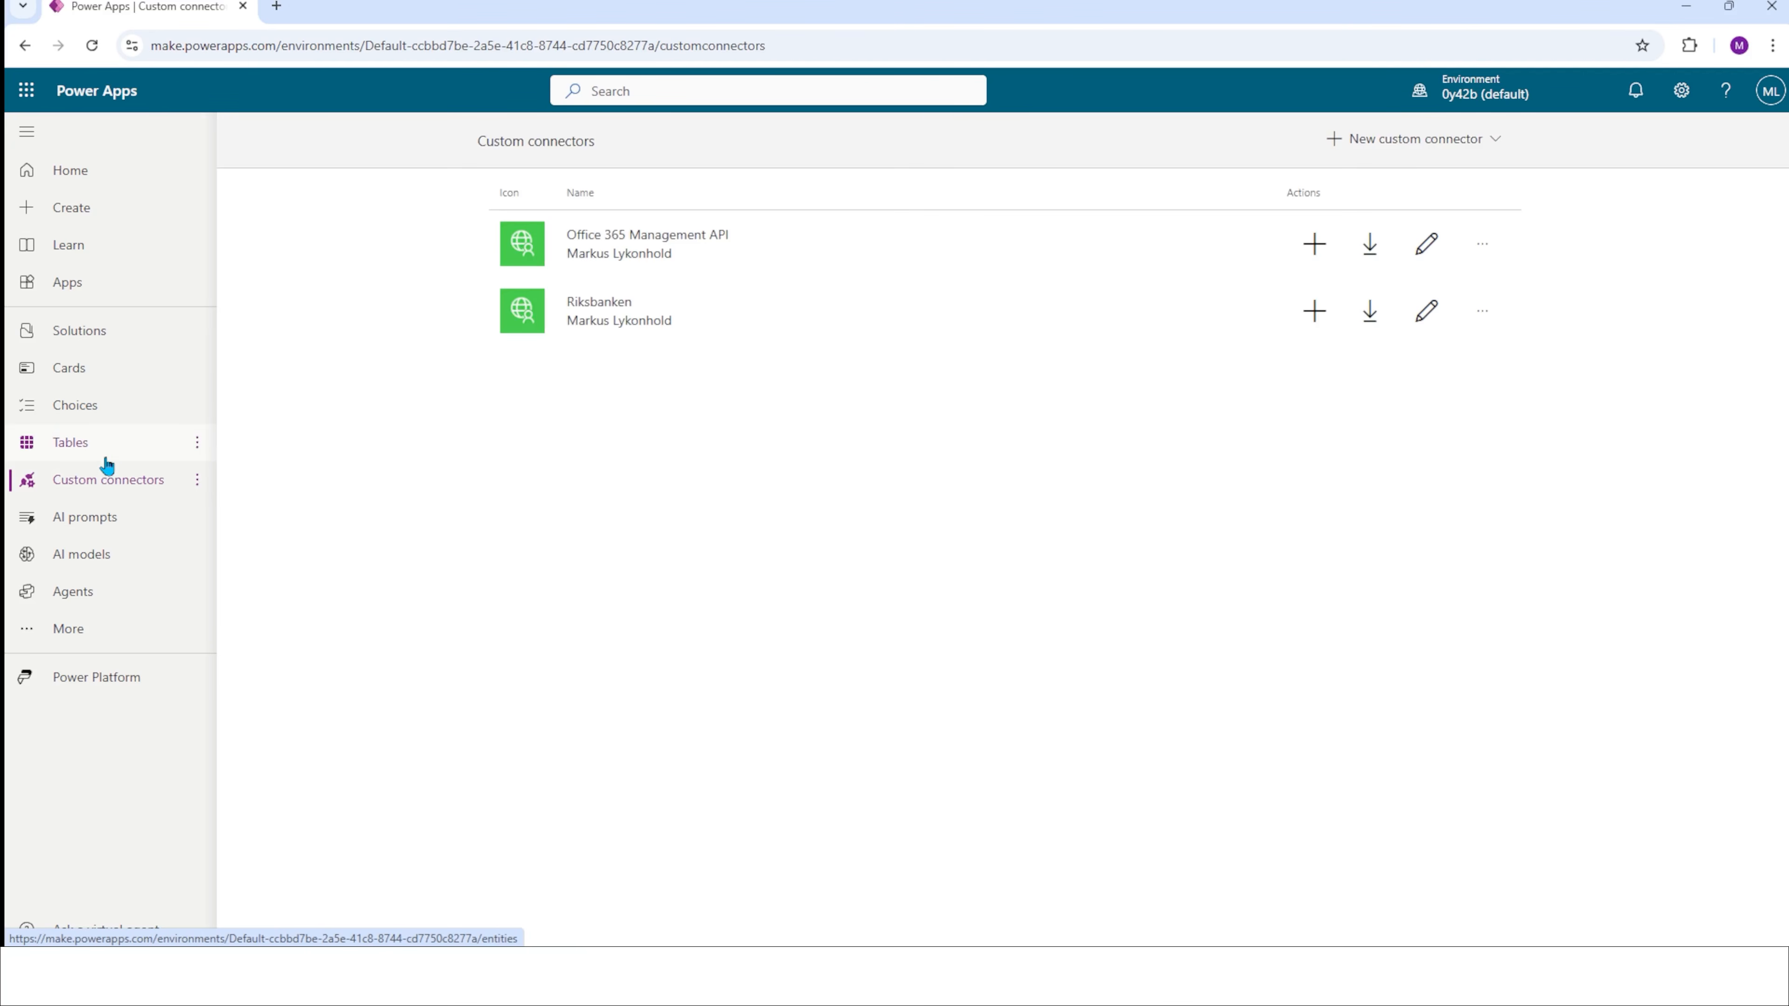
click(96, 627)
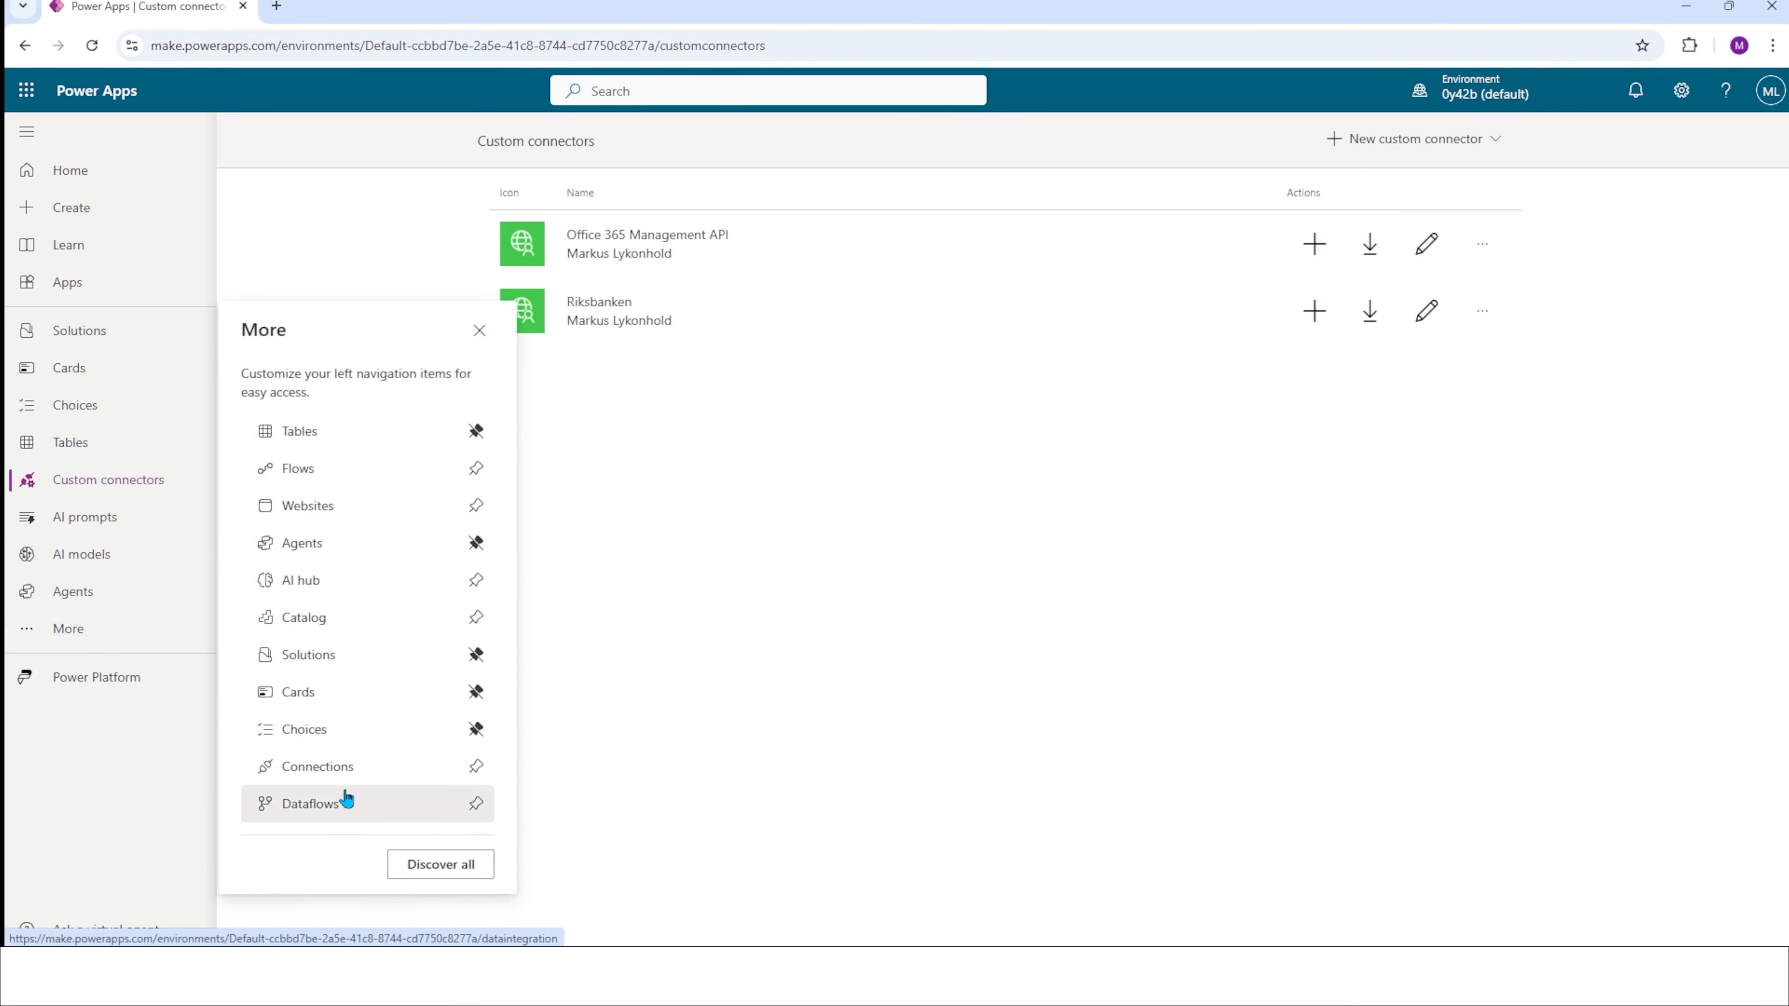
click(445, 874)
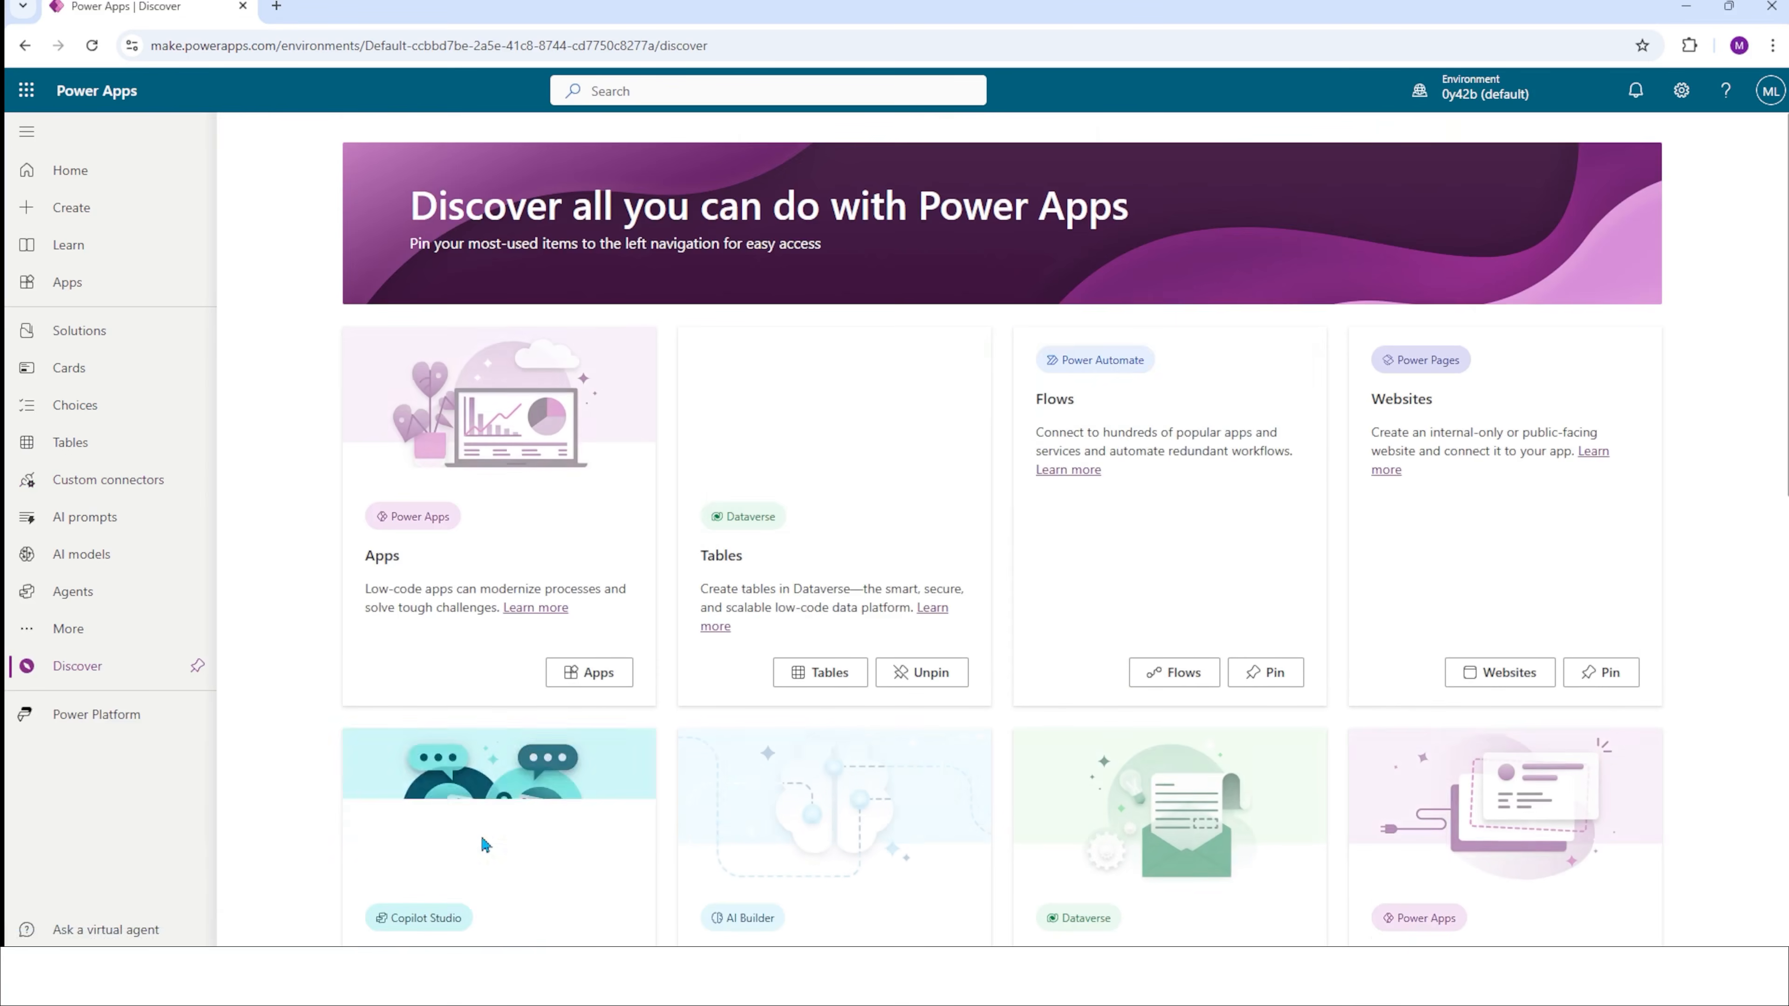
scroll(698, 563, down, 3)
scroll(696, 557, down, 5)
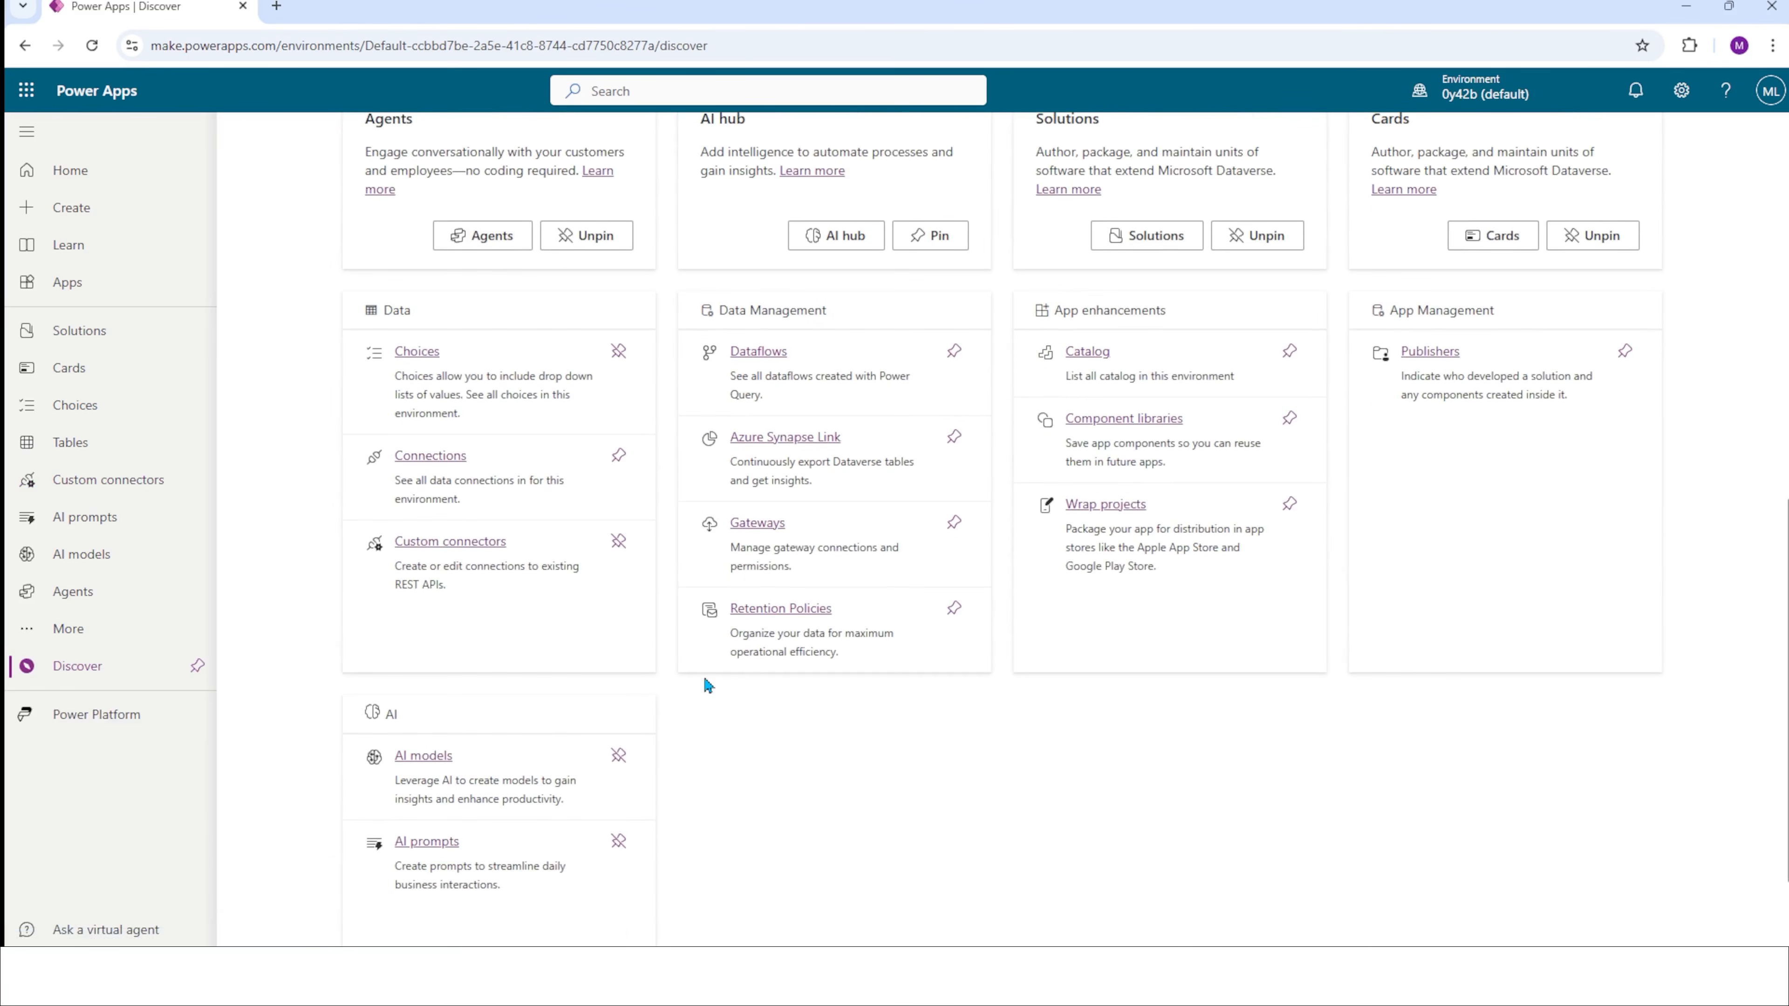
click(472, 548)
Create a new custom connector from blank with the name "Currency converter".
click(1375, 144)
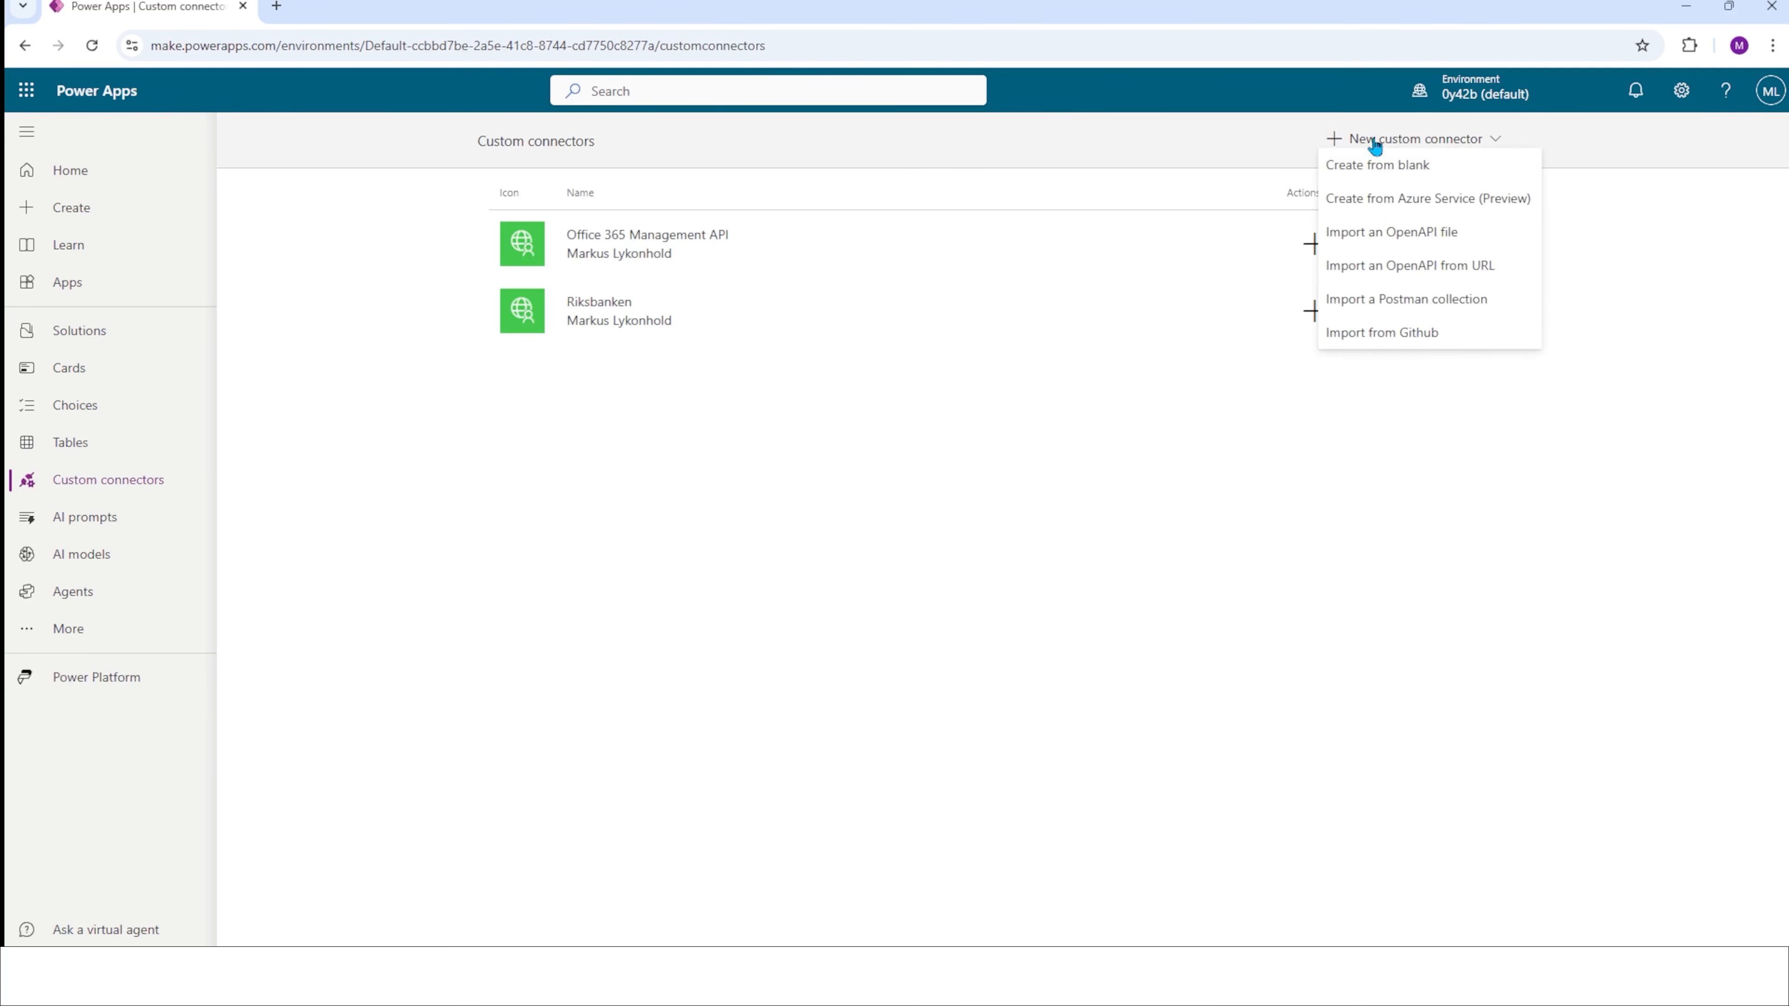
click(1457, 169)
click(841, 526)
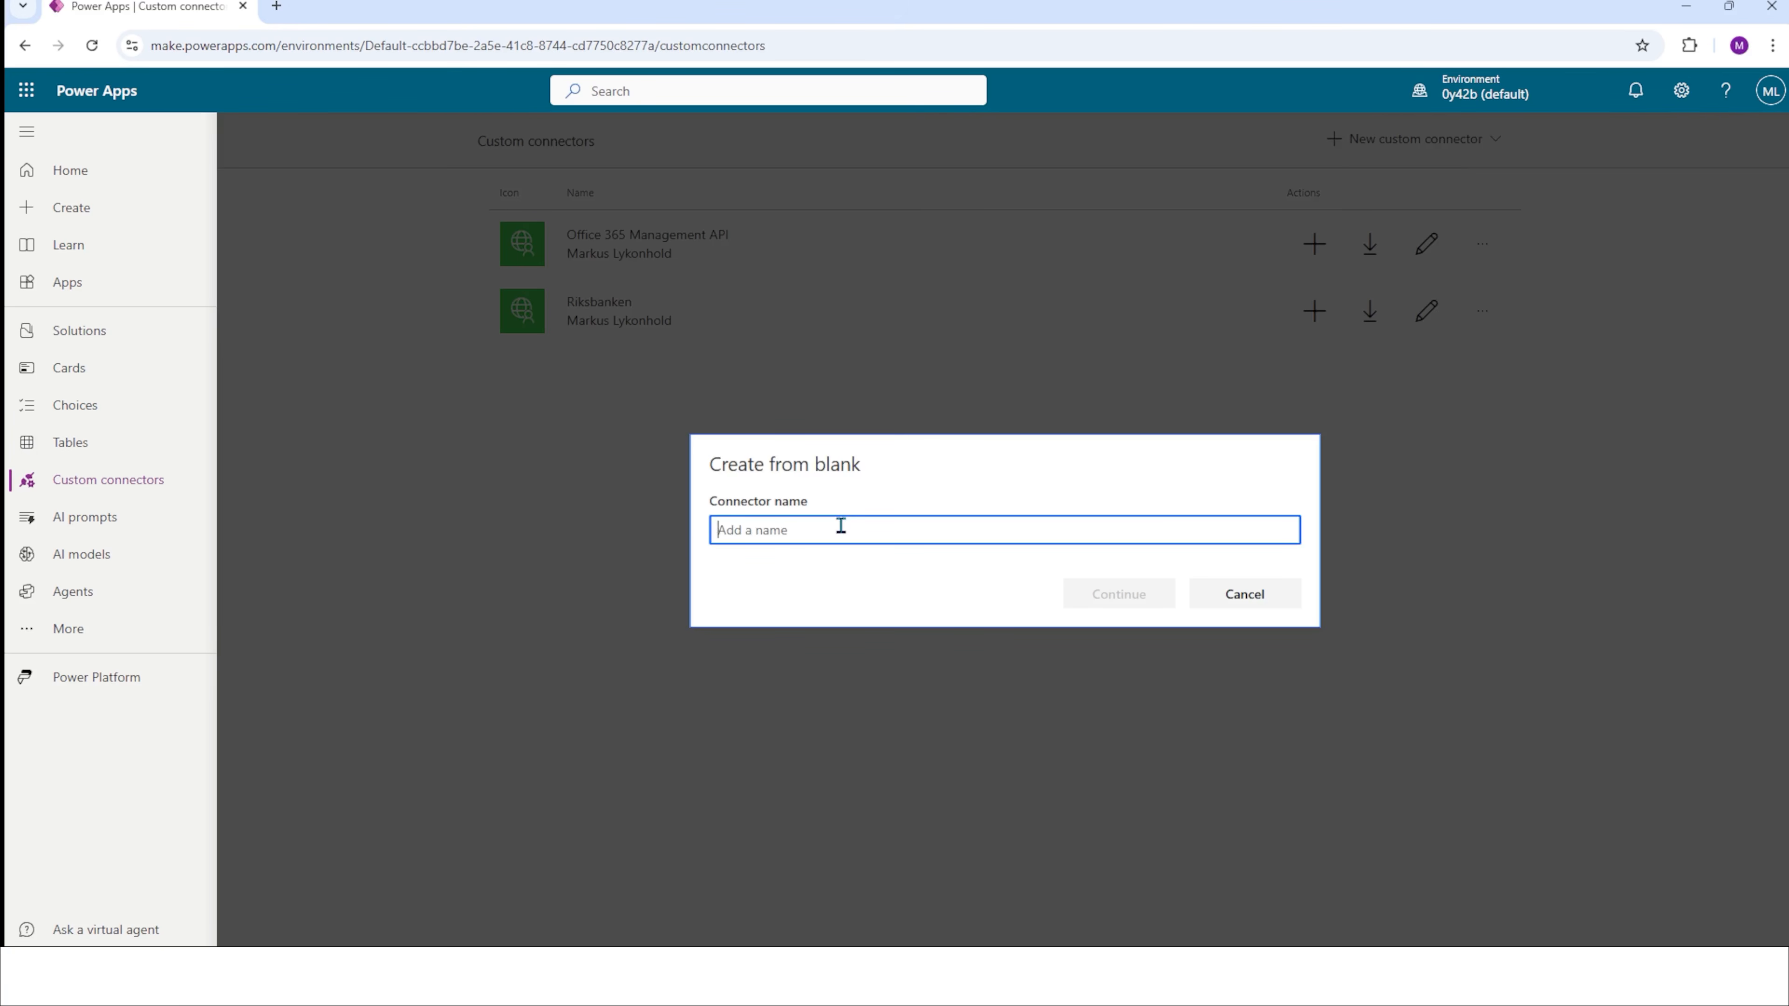
text(Currency converter)
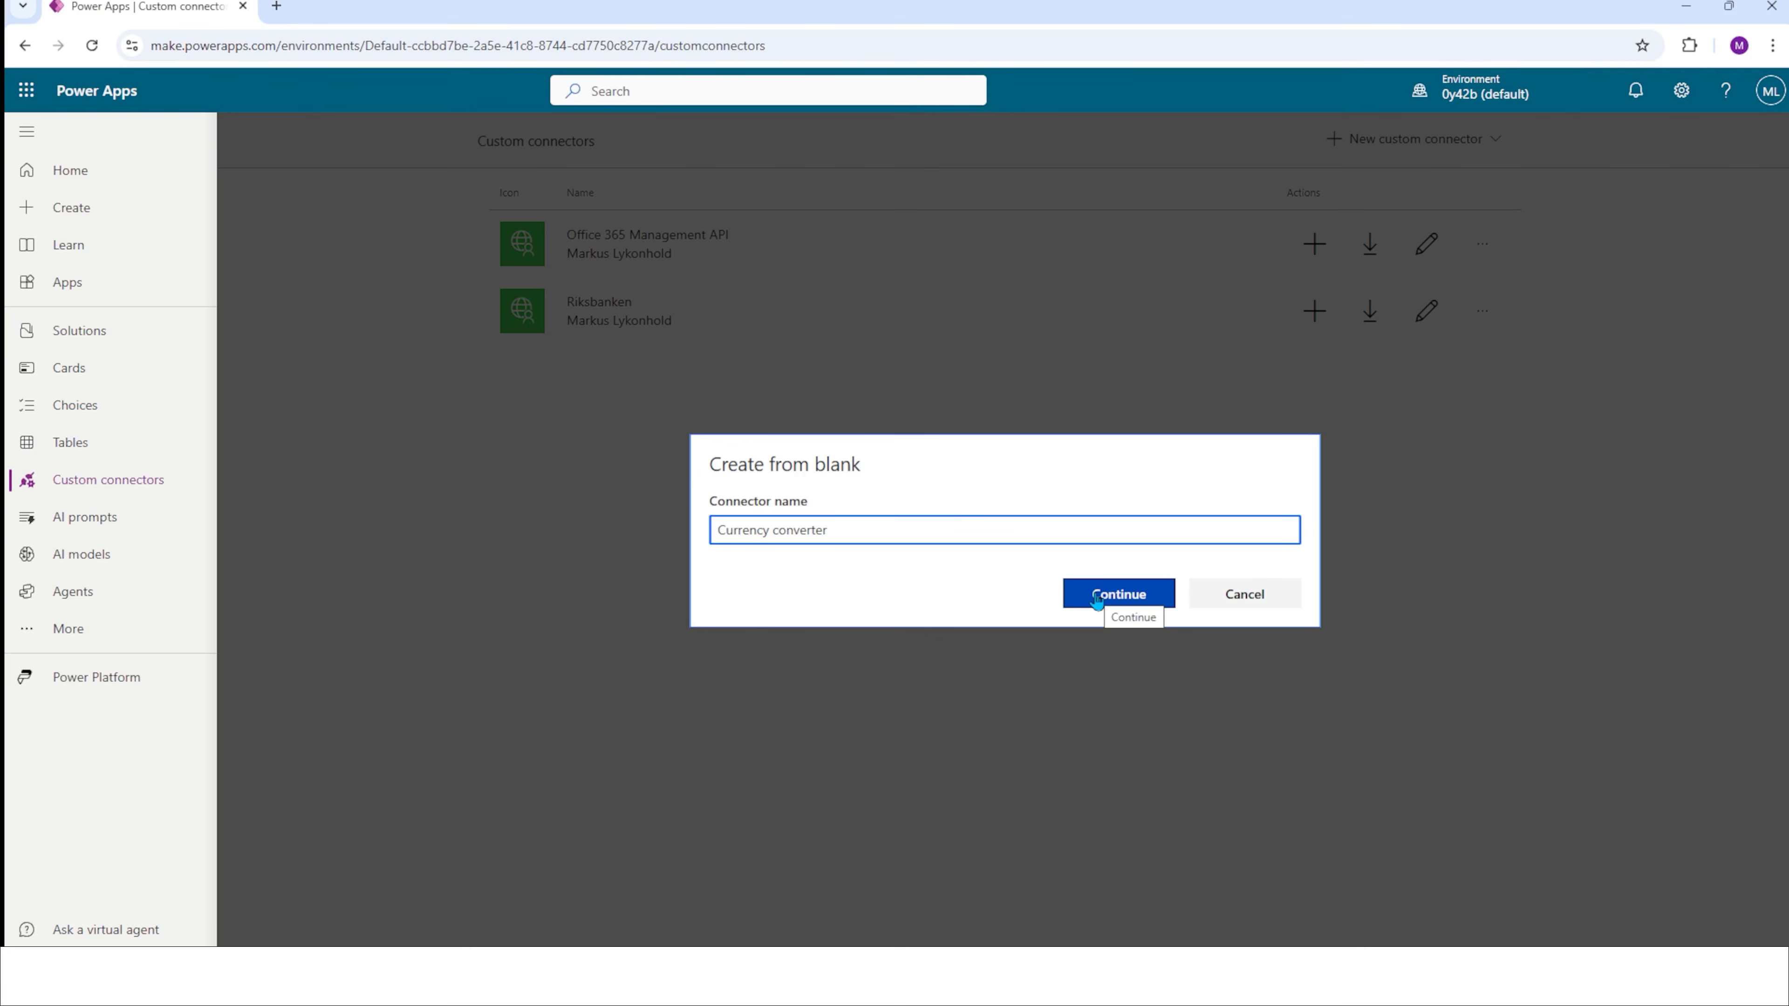
click(1093, 595)
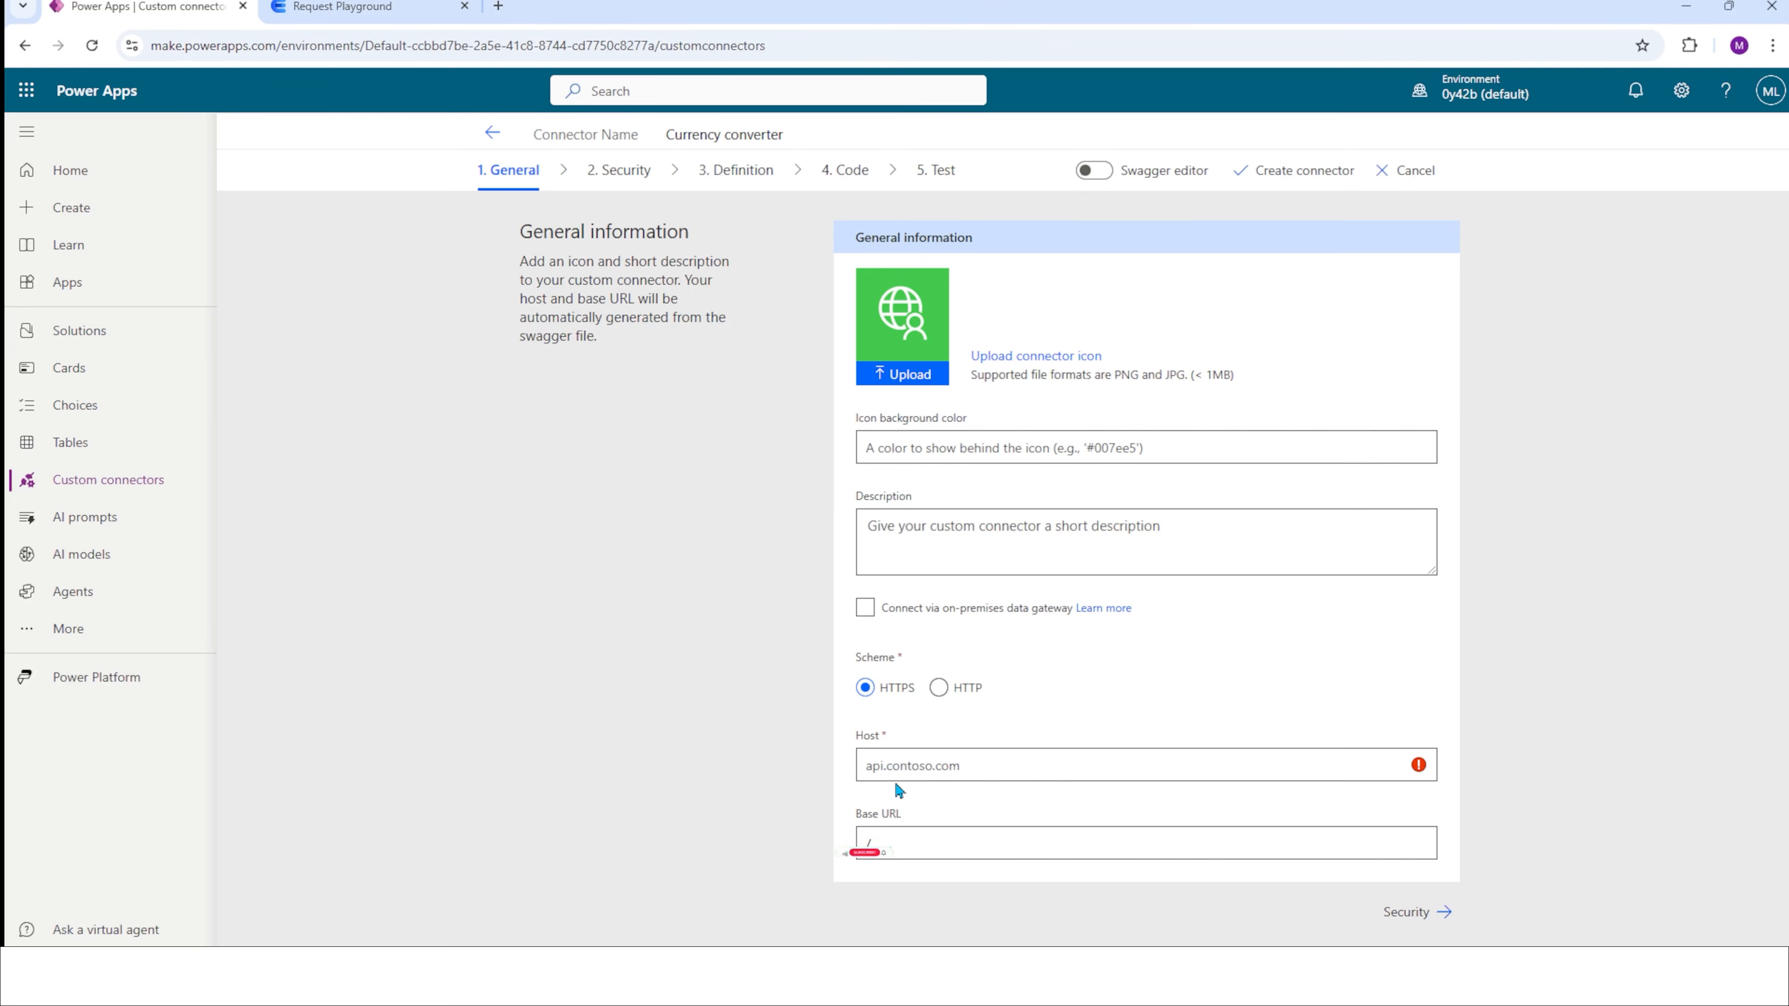
Set the connector's host to app.currencyapi.com, taken from the Request Playground's web address, and continue to the security settings.
click(331, 5)
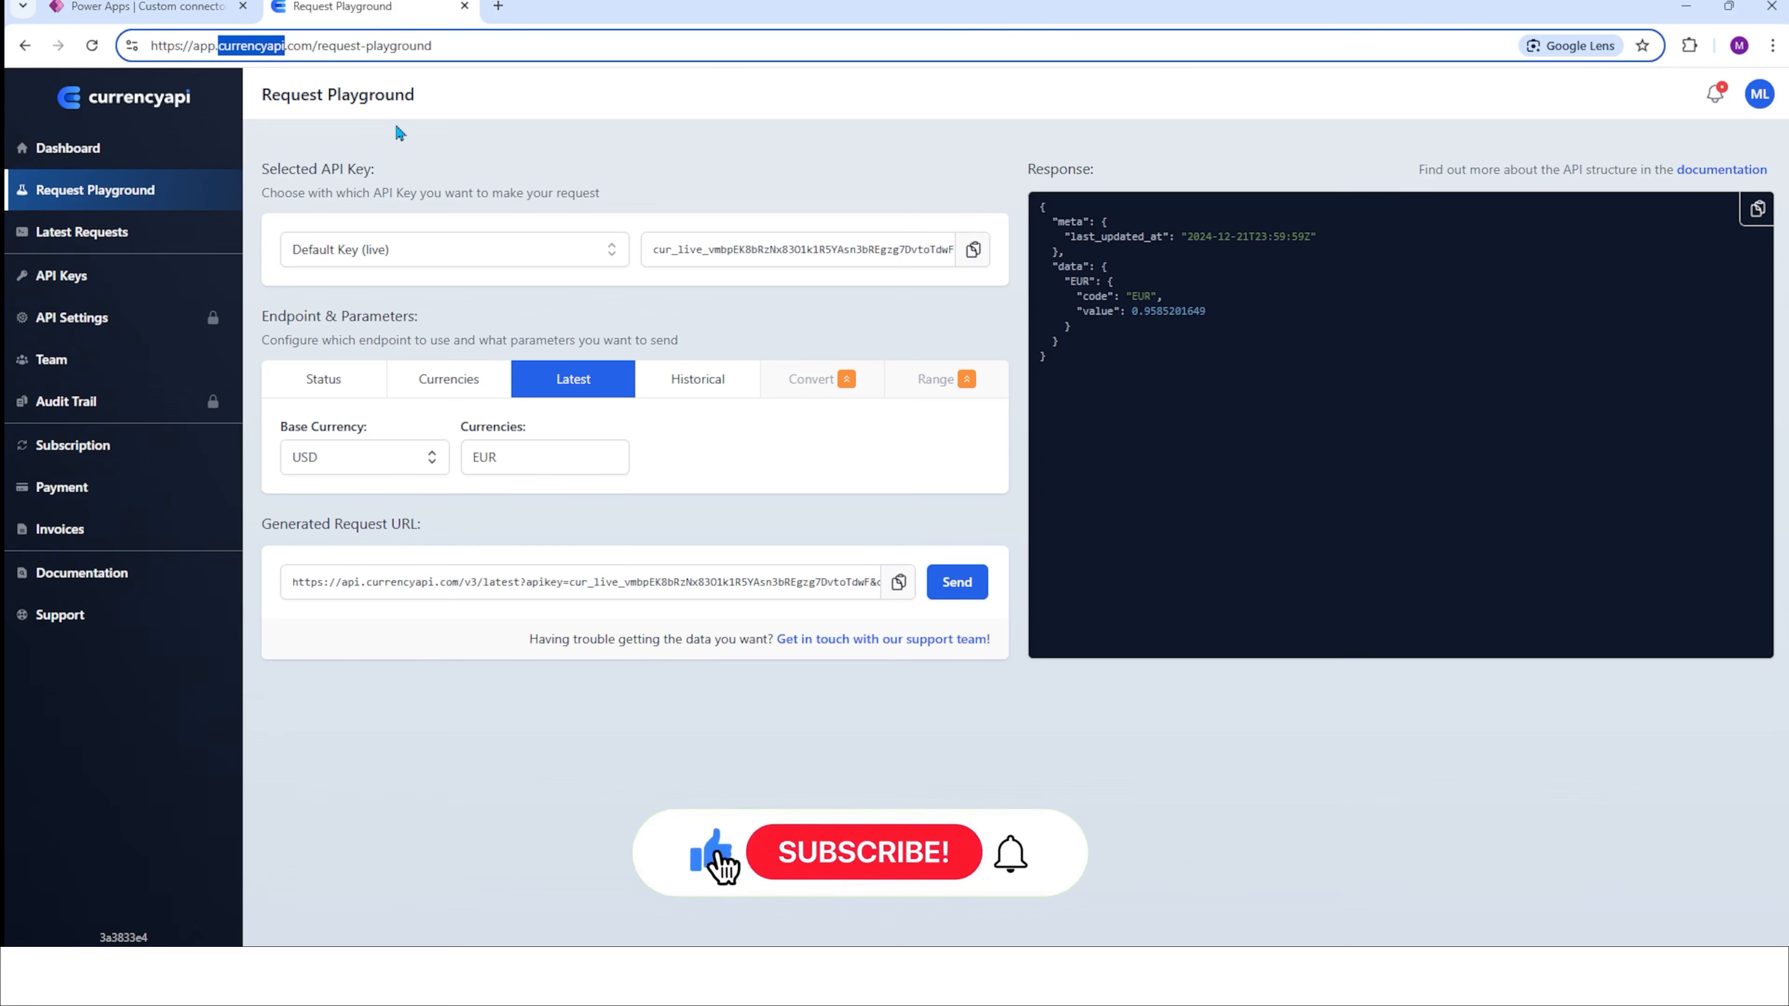
click(436, 144)
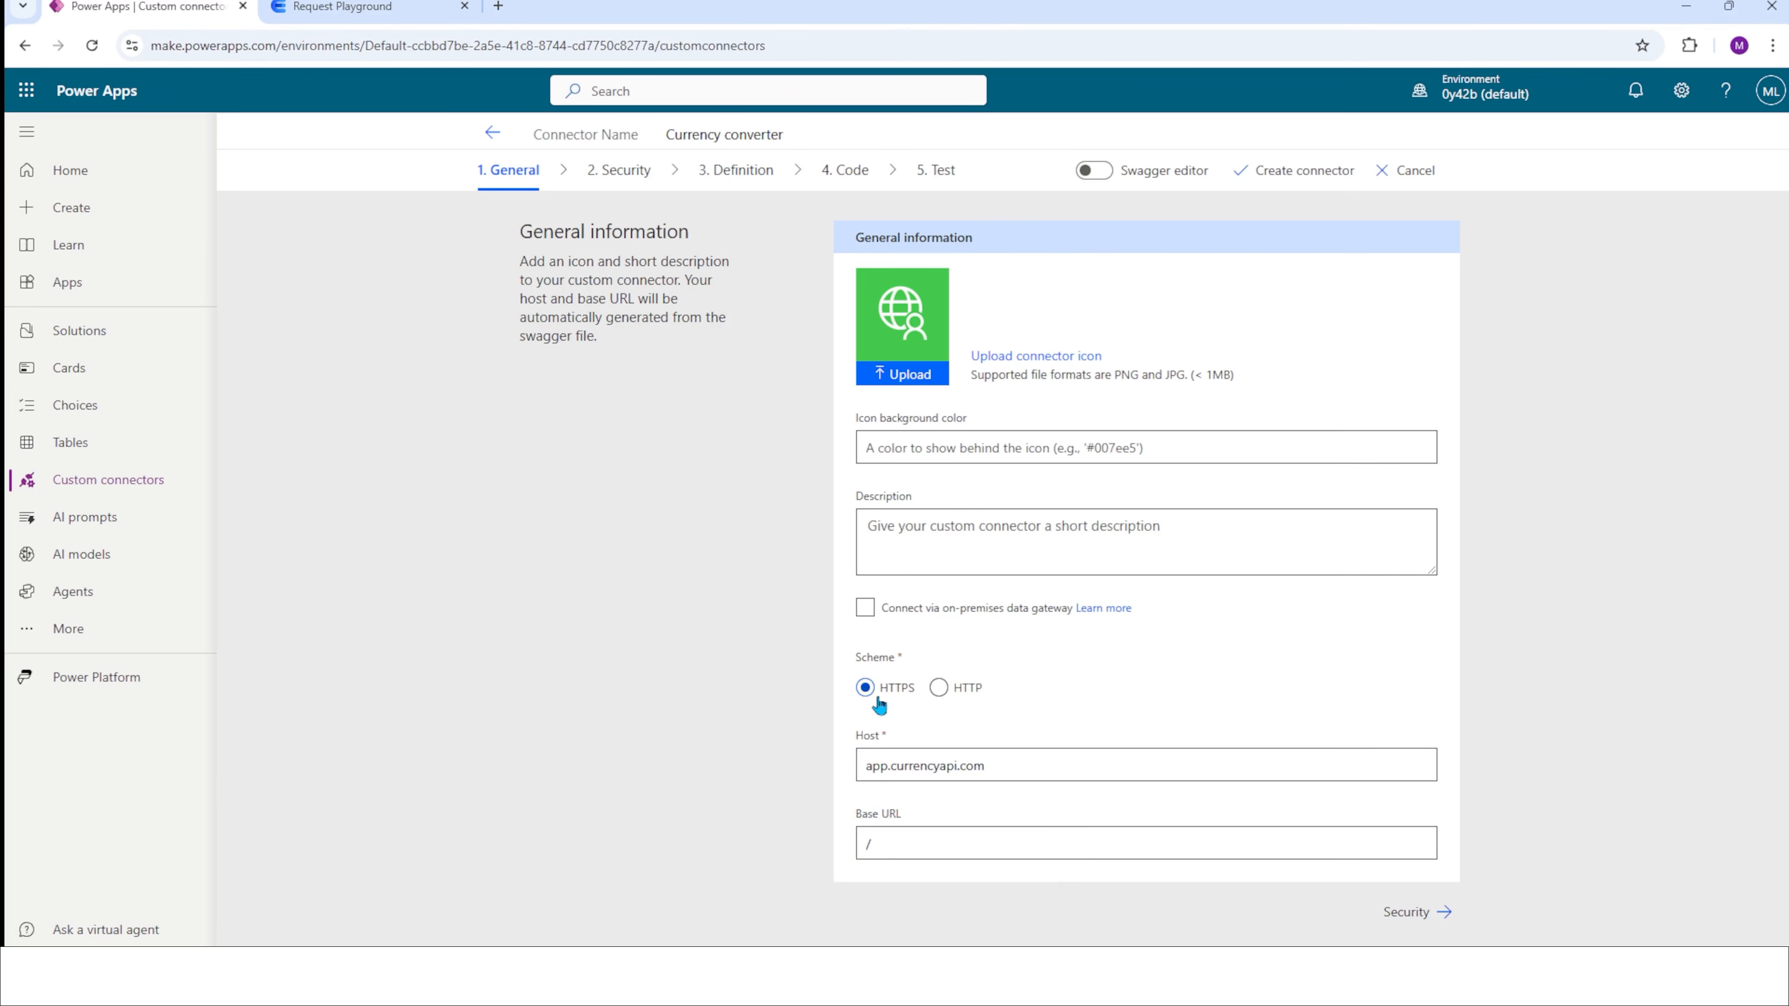
click(345, 7)
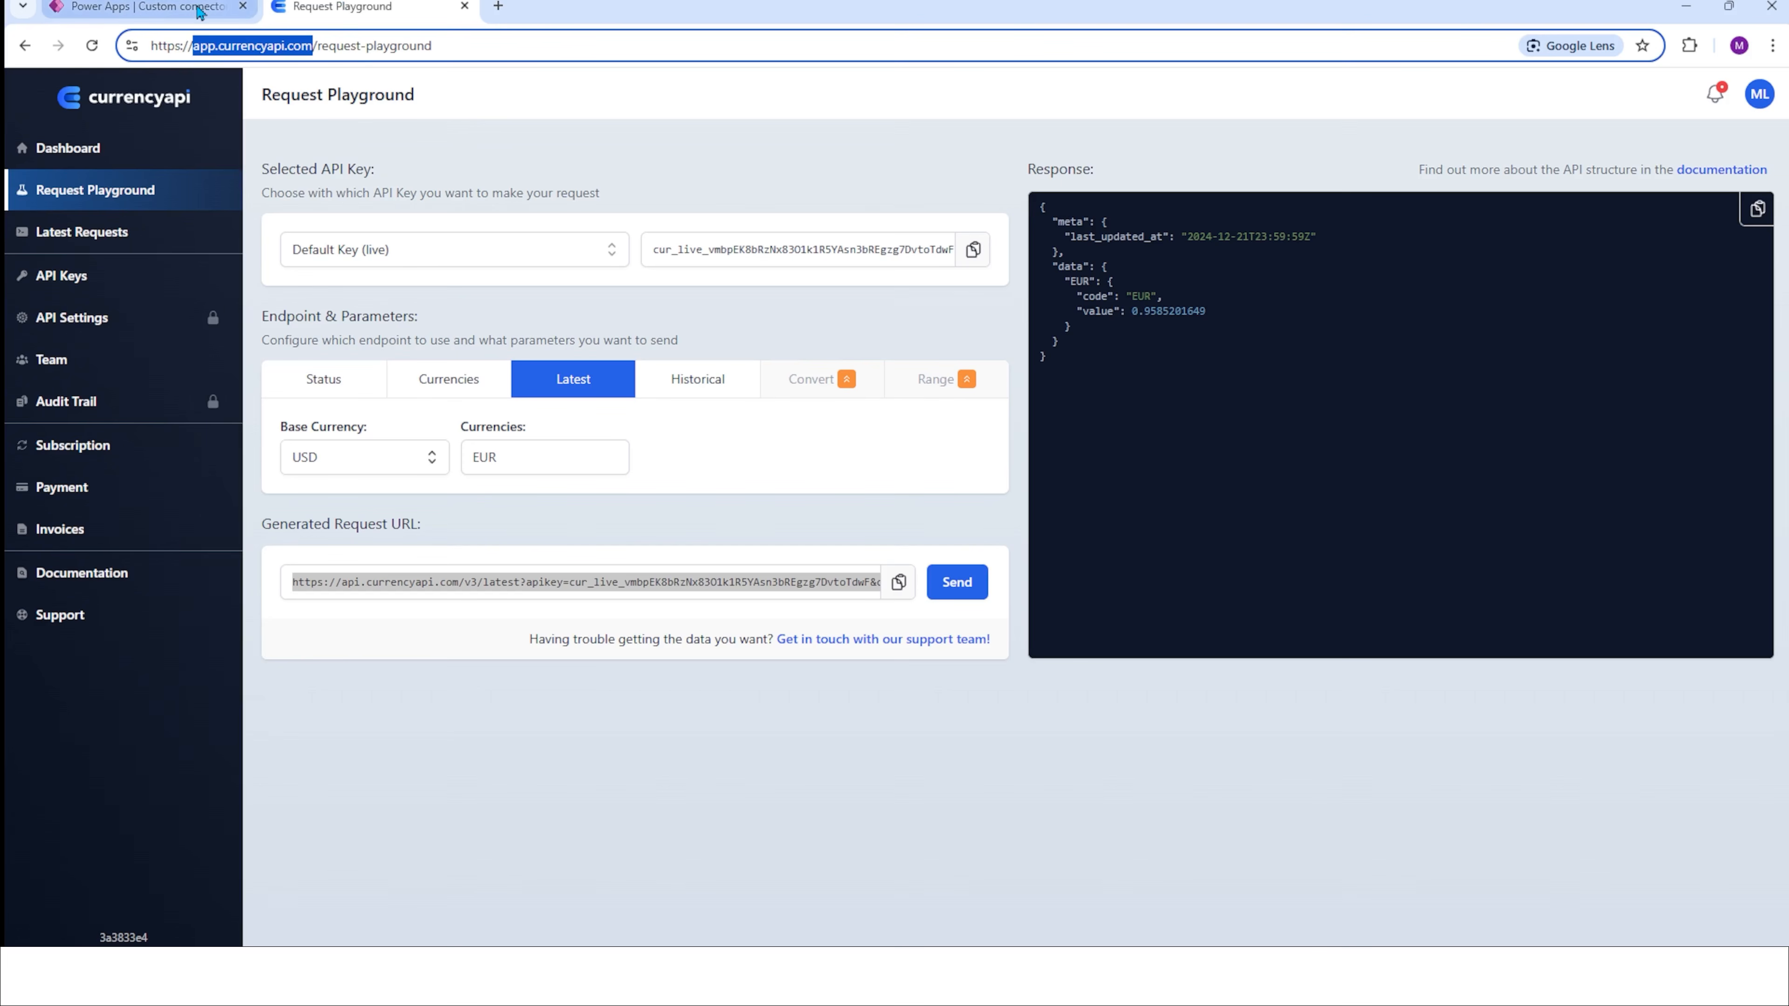
click(220, 13)
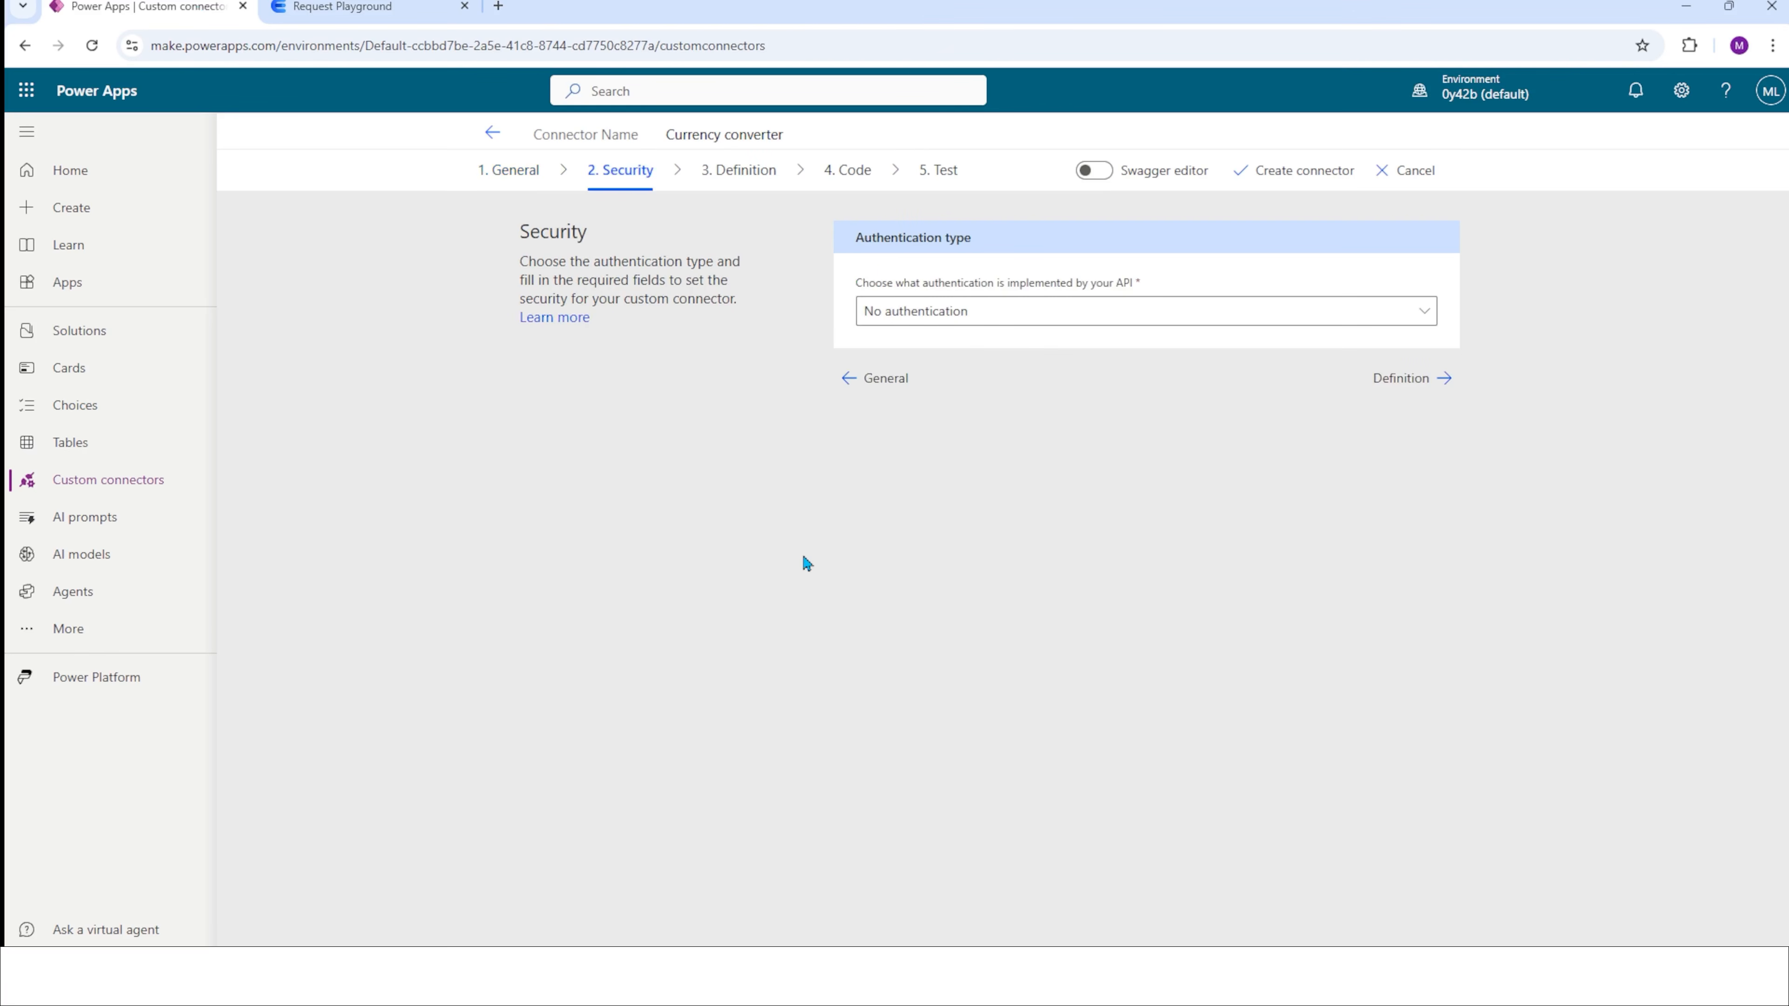
Set the authentication type to API Key with parameter label "Apikey" and parameter name "apikey".
click(1021, 321)
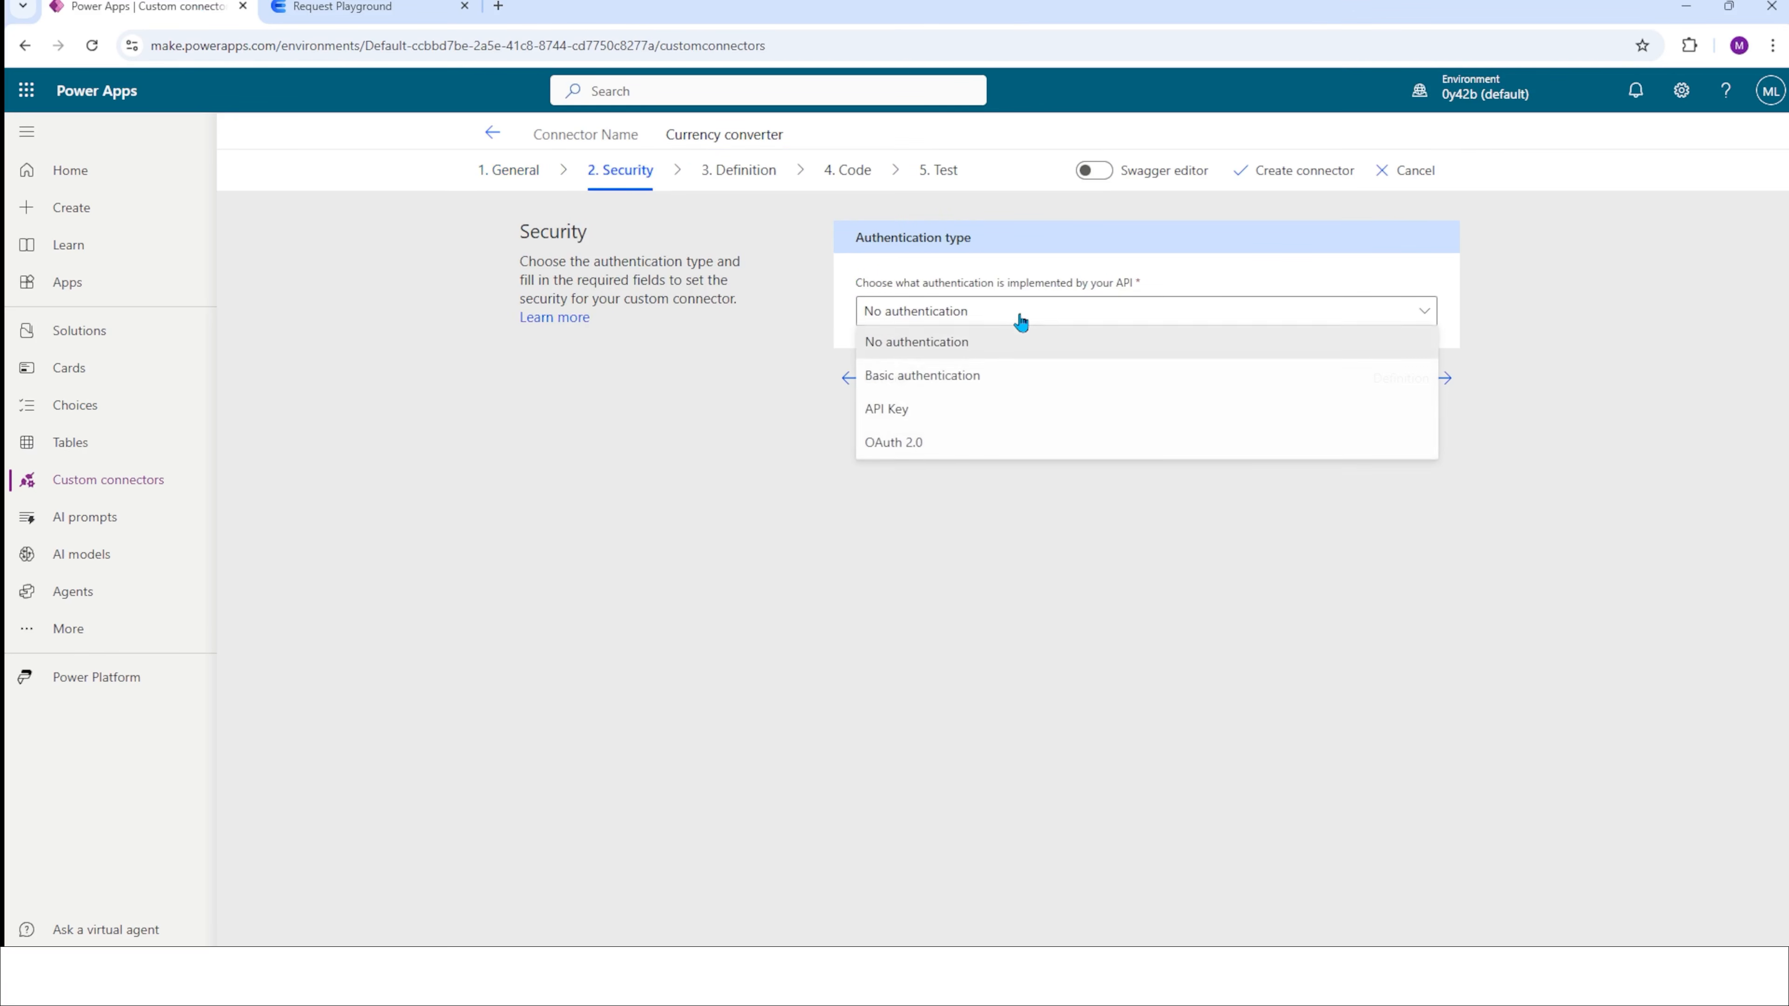
click(896, 413)
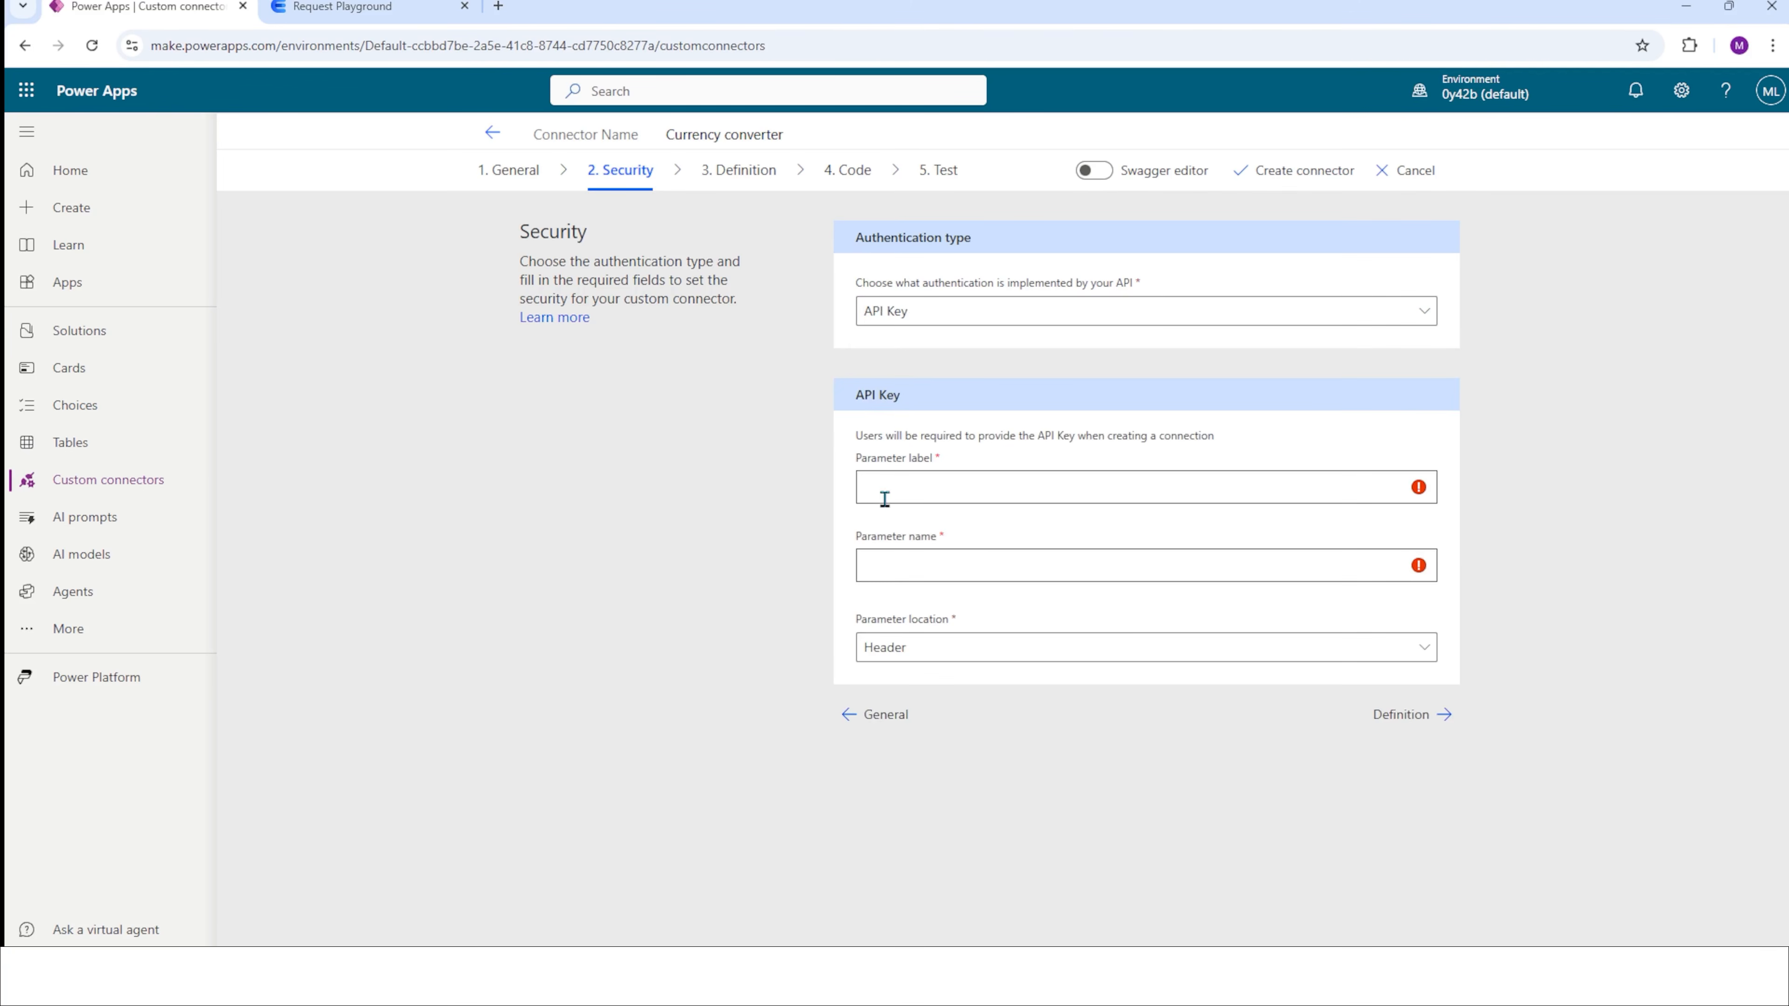
click(894, 493)
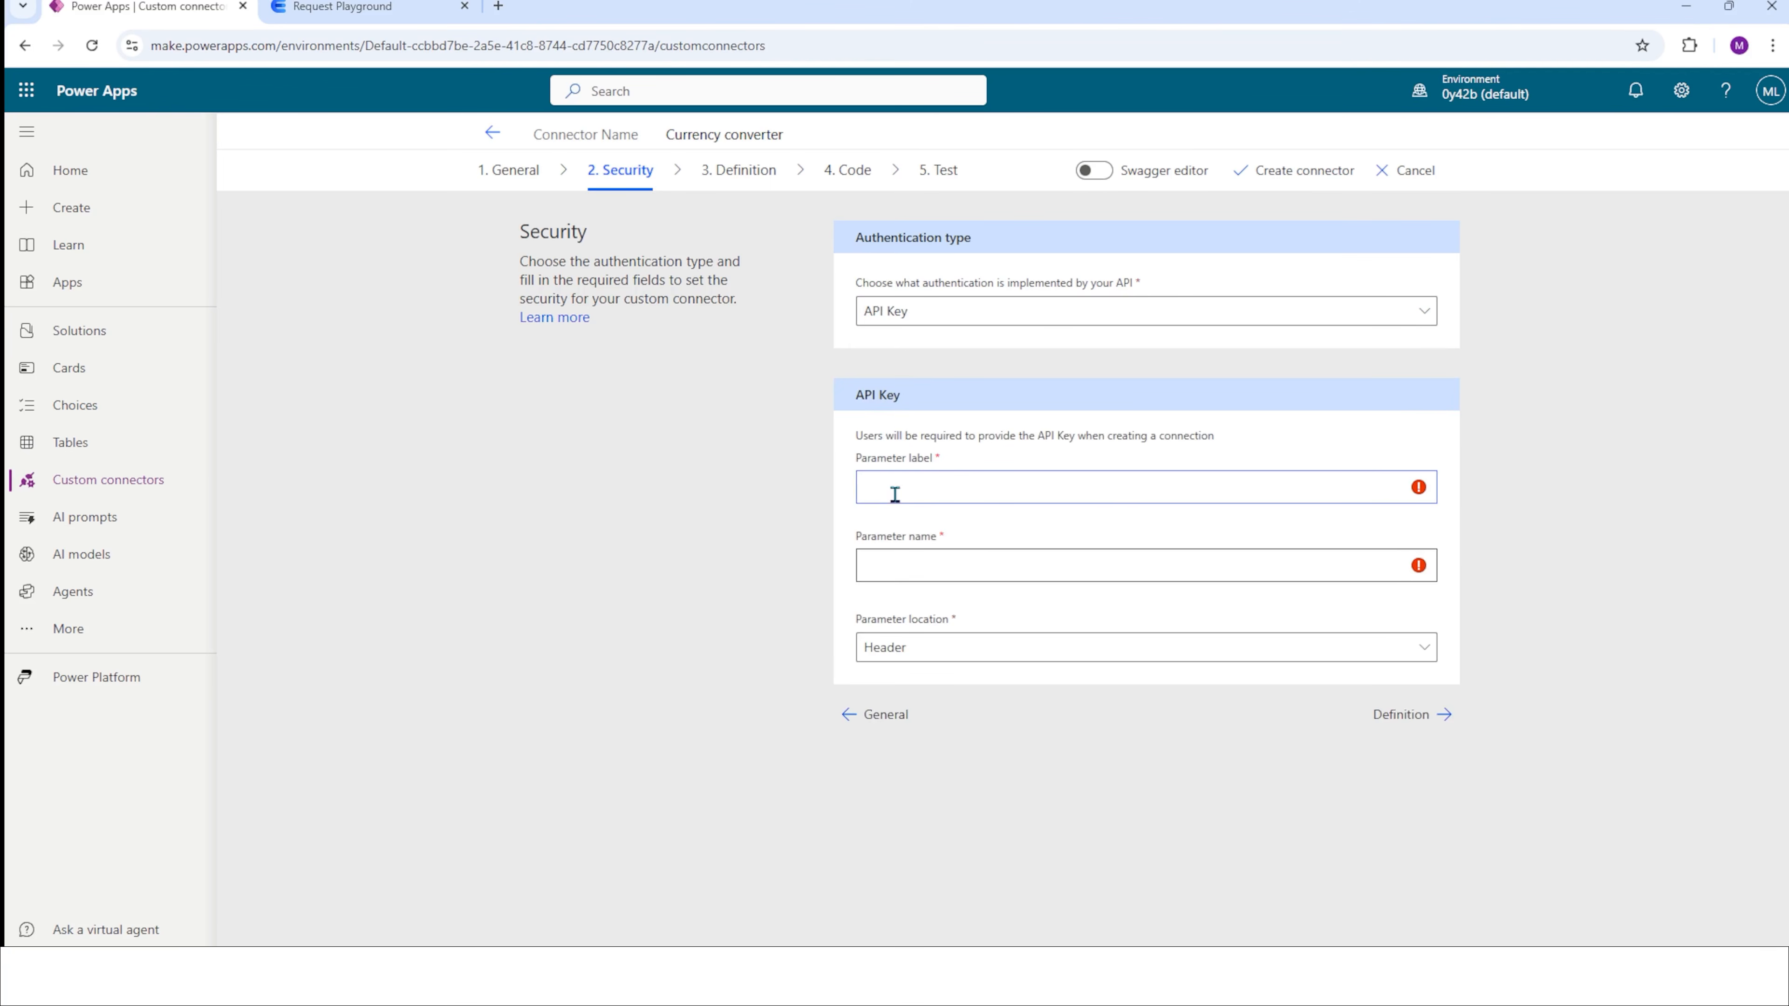
key(ctrl+v)
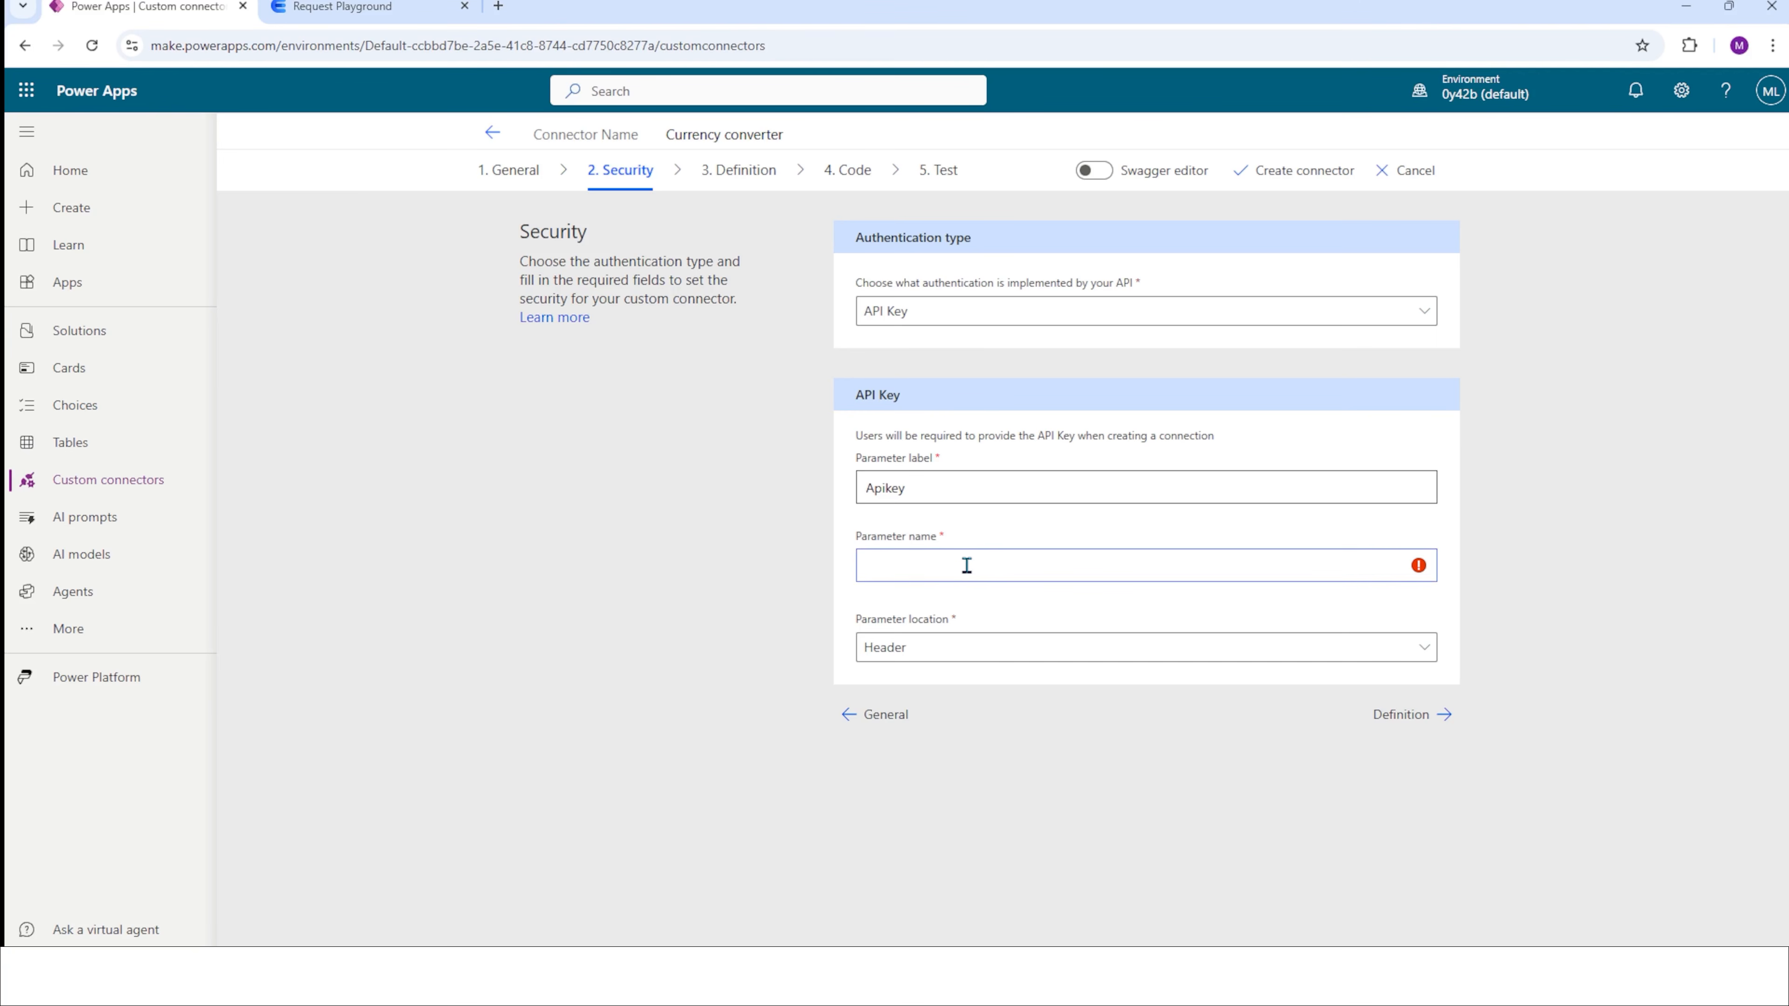
text(apikey)
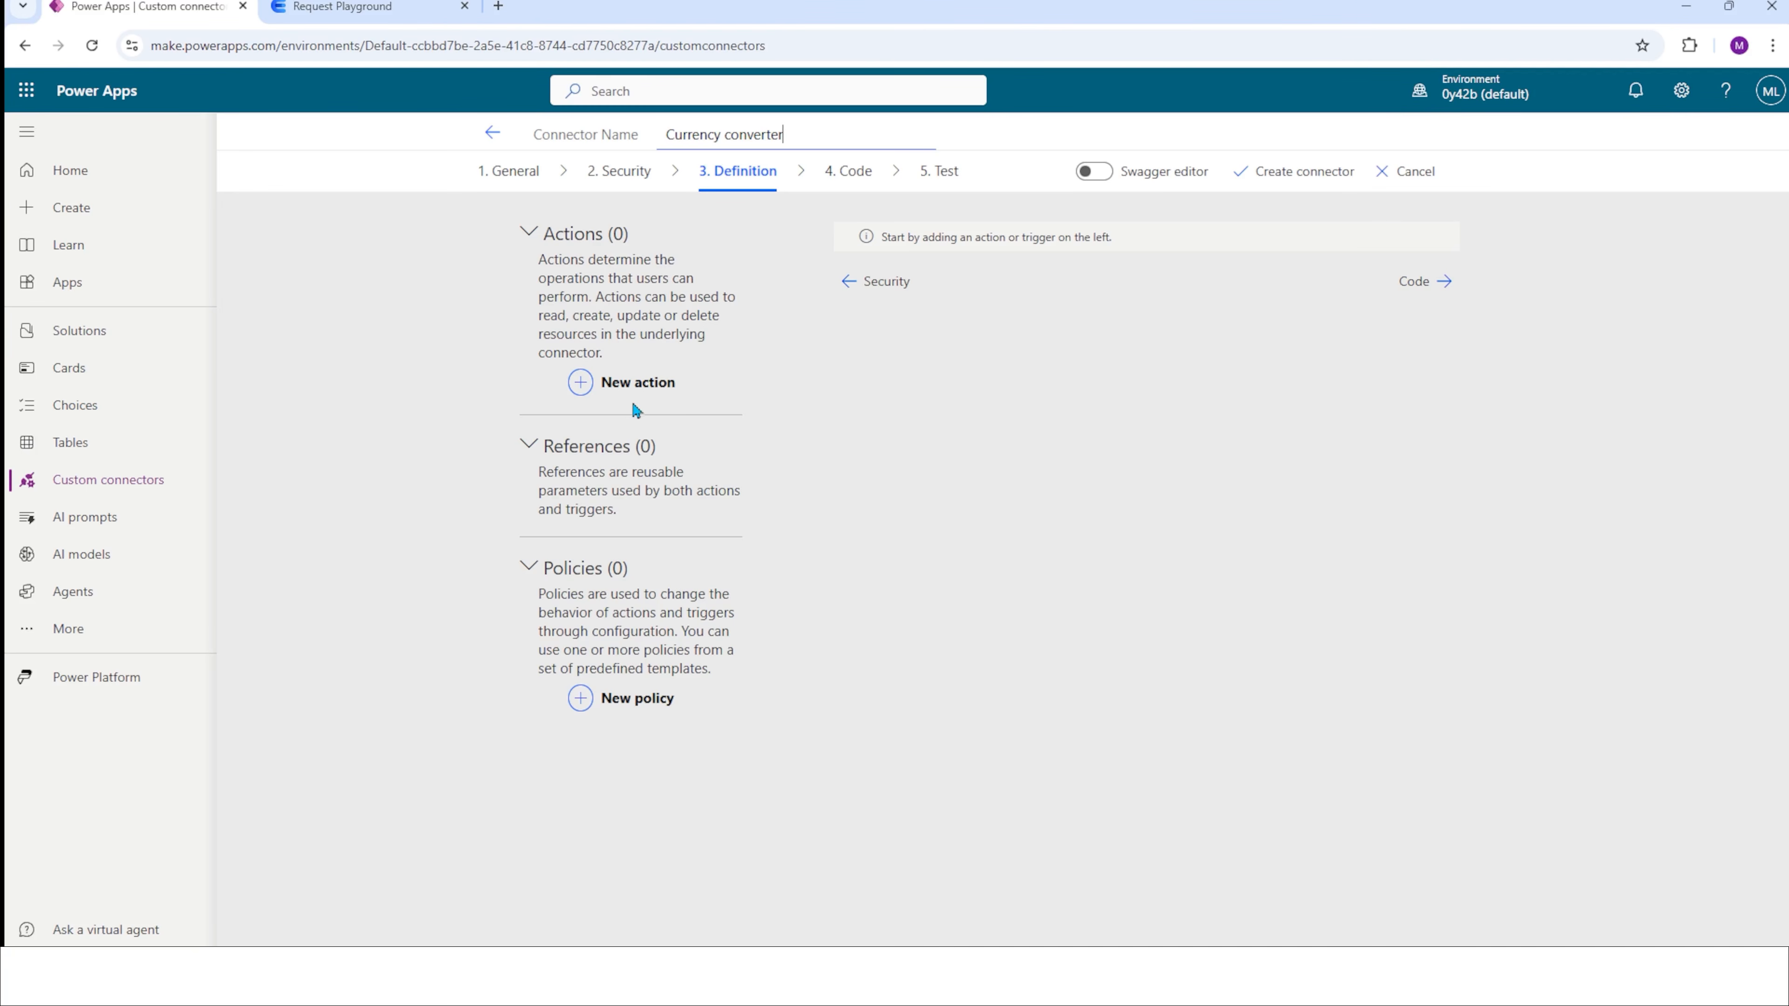
Add a new action to the connector definition with "GetCurrencyPrices" as both summary and operation ID.
click(608, 387)
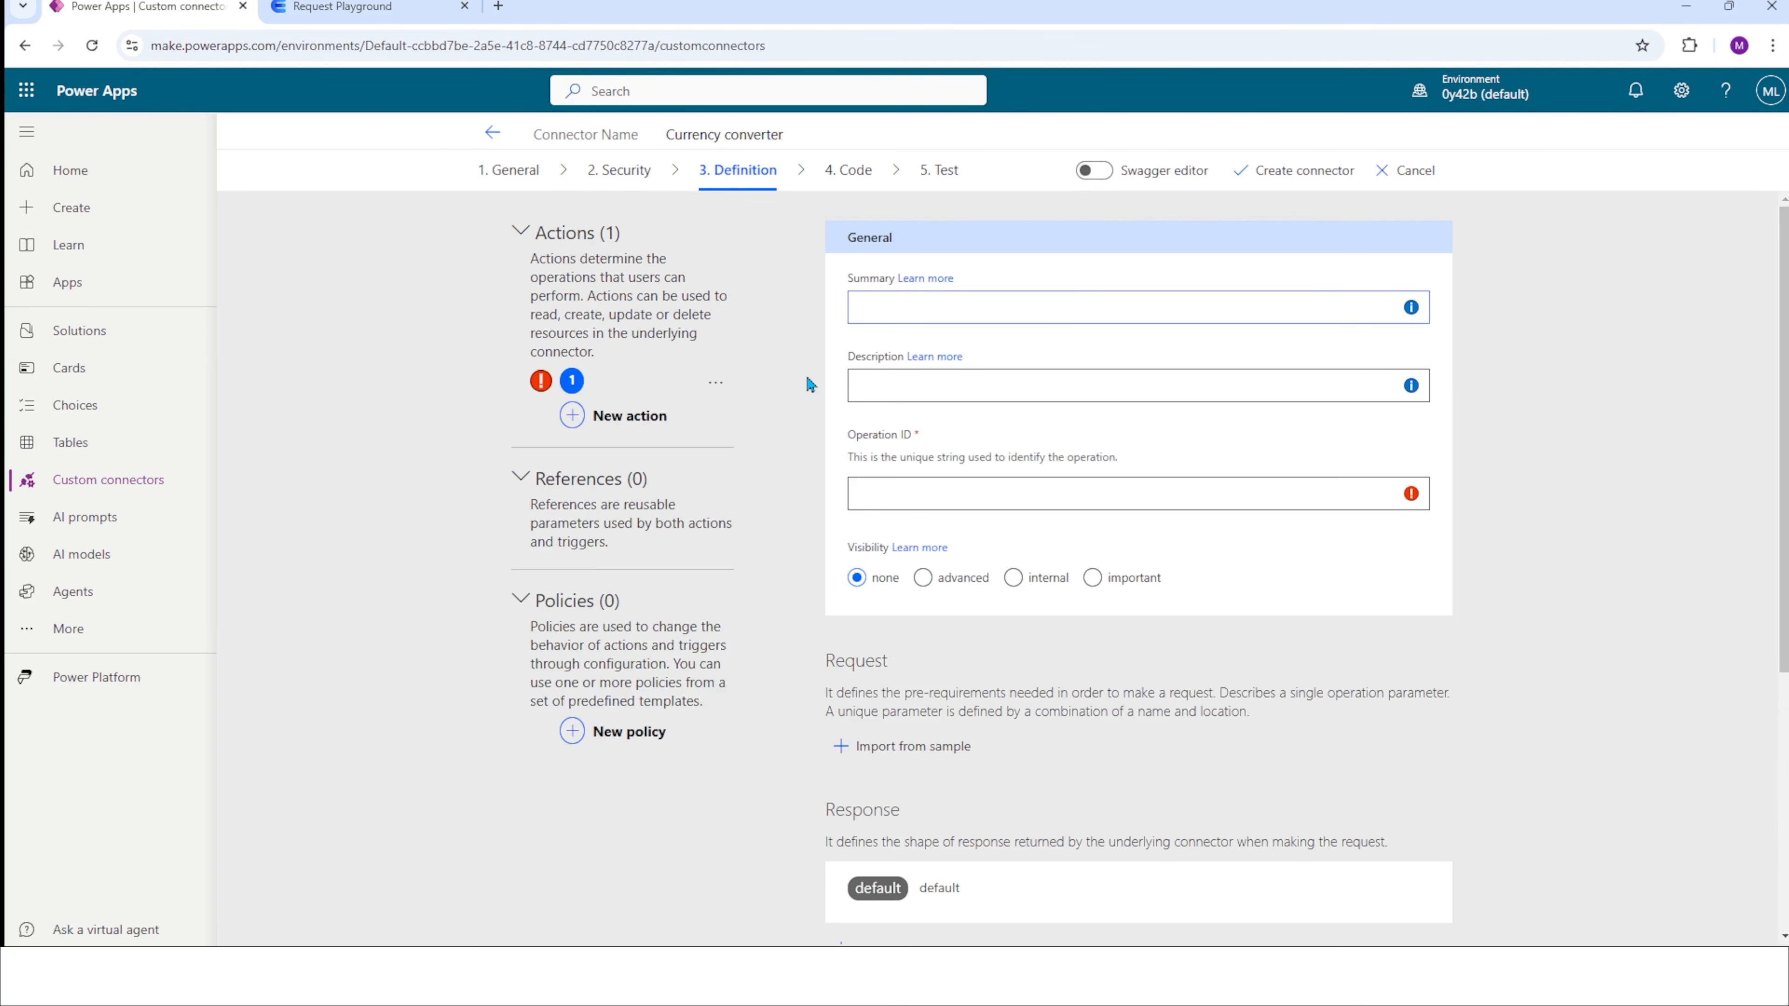
text(GetCurrencyPrices)
click(994, 377)
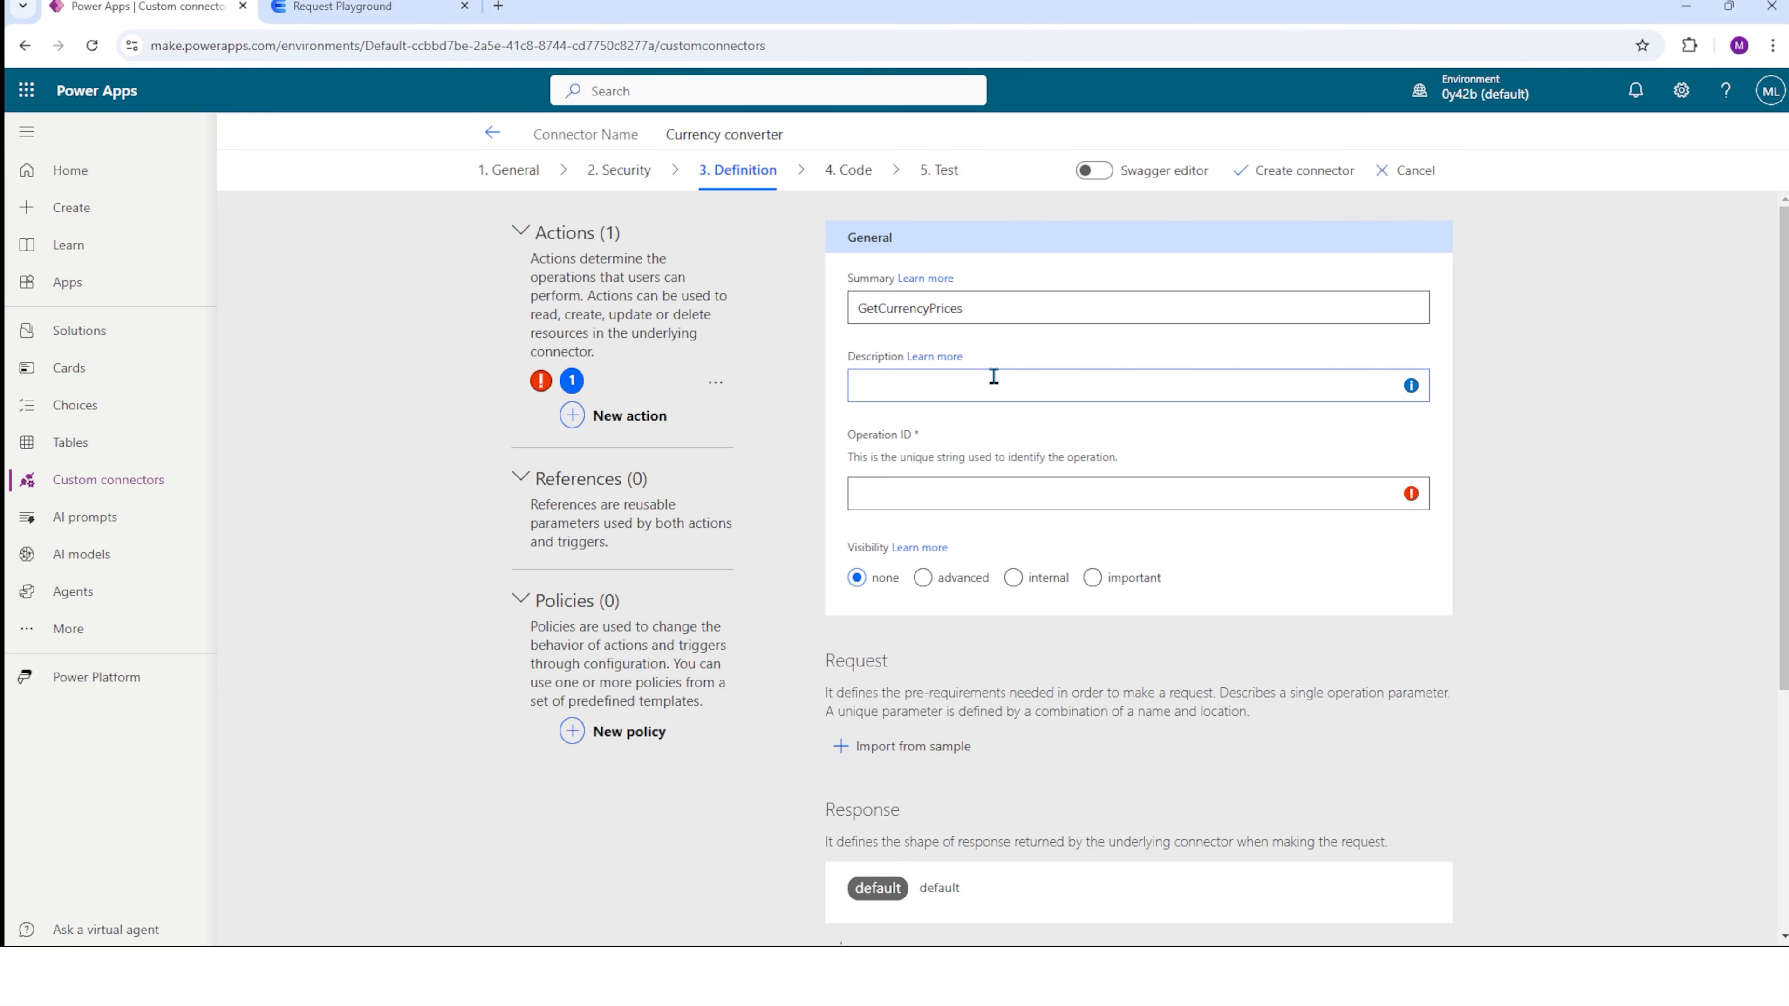
click(934, 503)
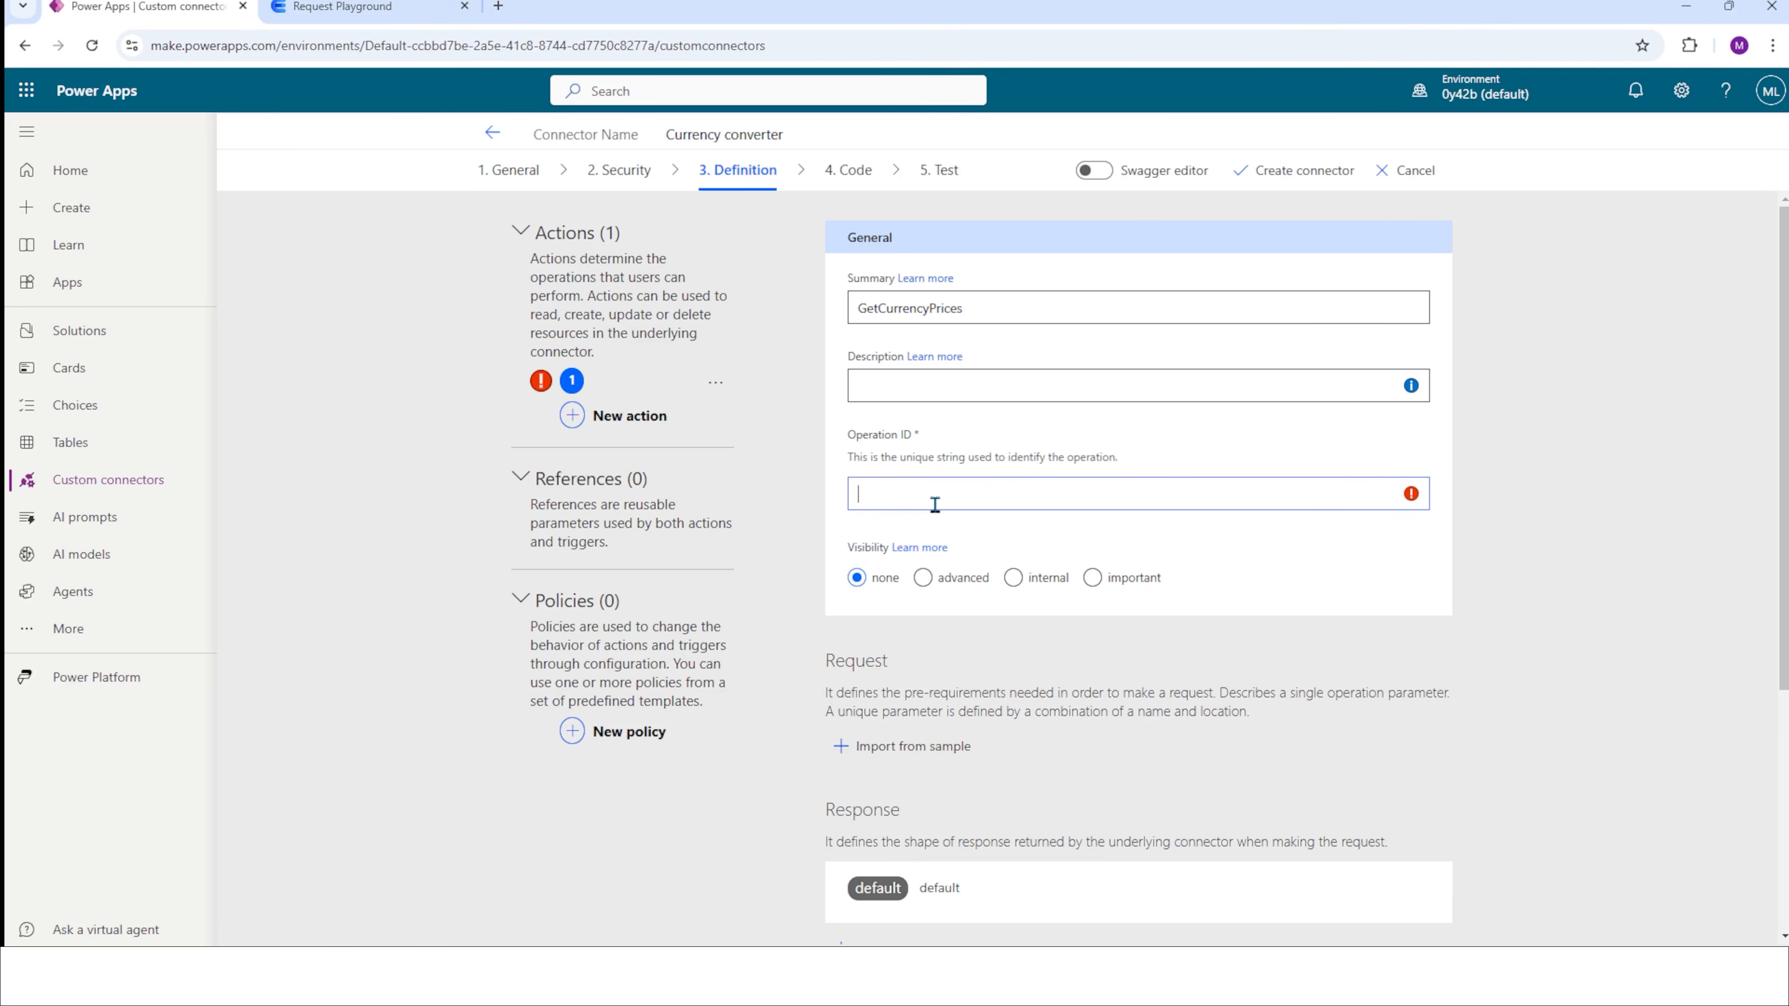
text(GetCurrencyPrices)
click(845, 612)
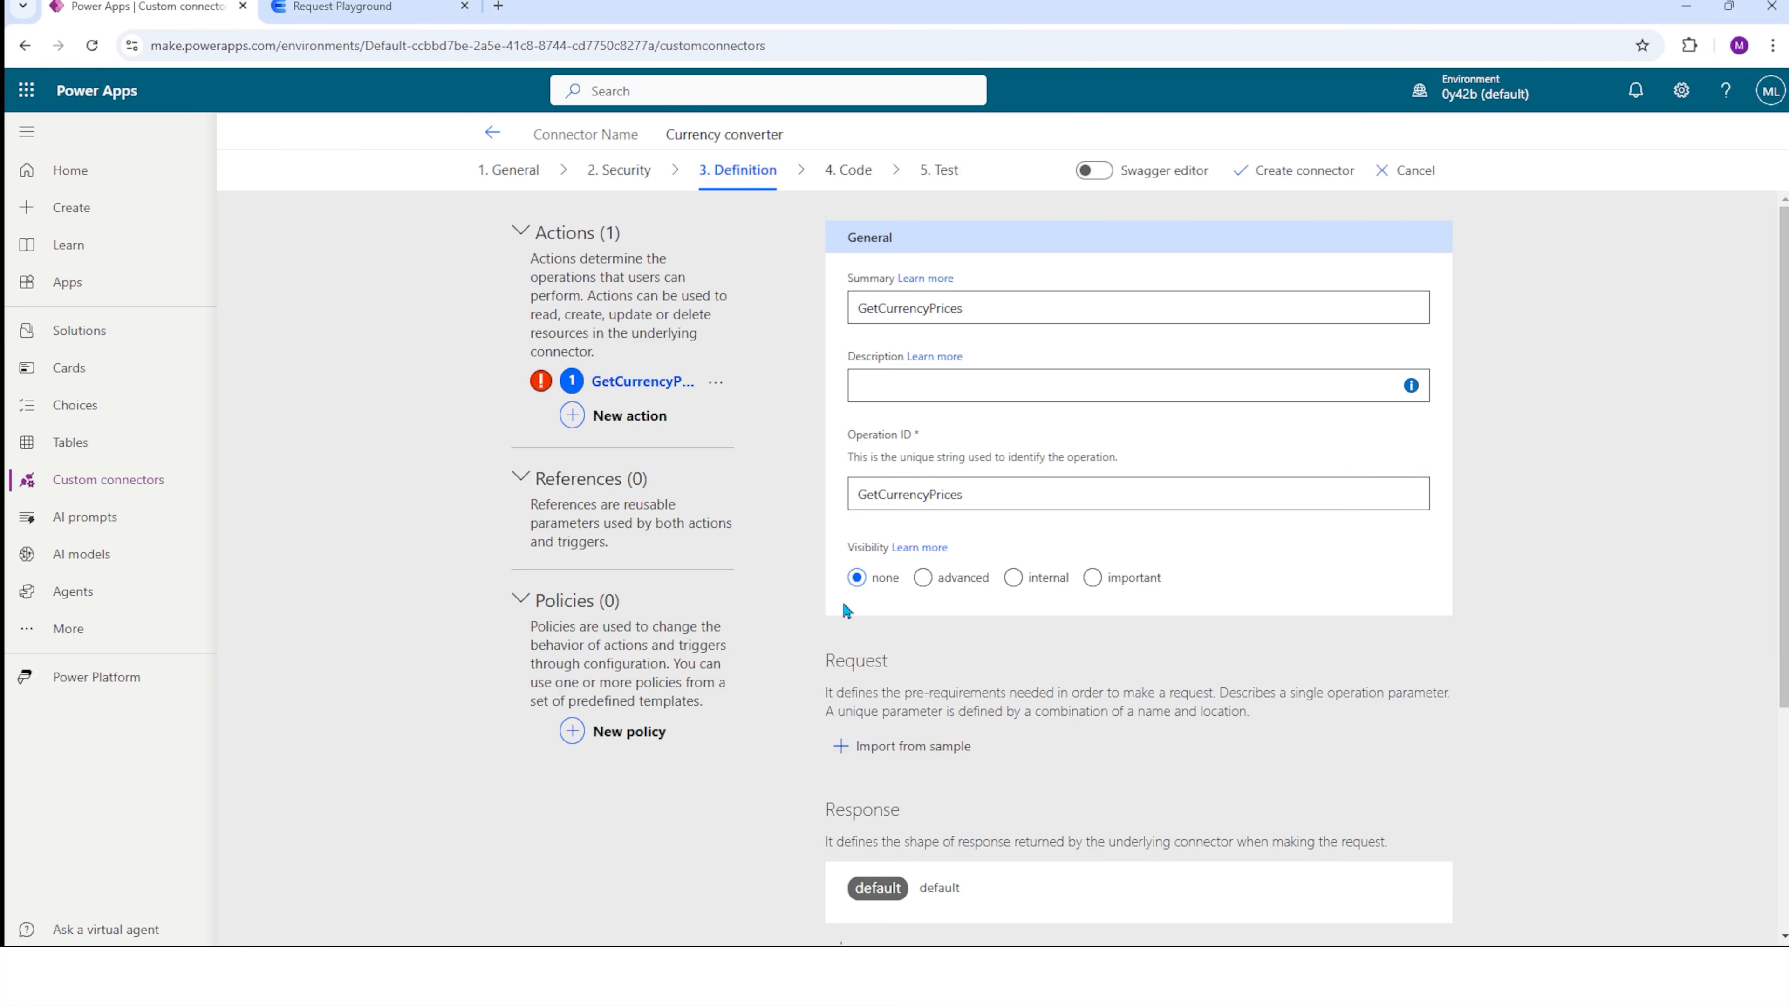
Copy the generated request URL from the Request Playground for base currency SEK and currency EUR.
scroll(845, 611, down, 1)
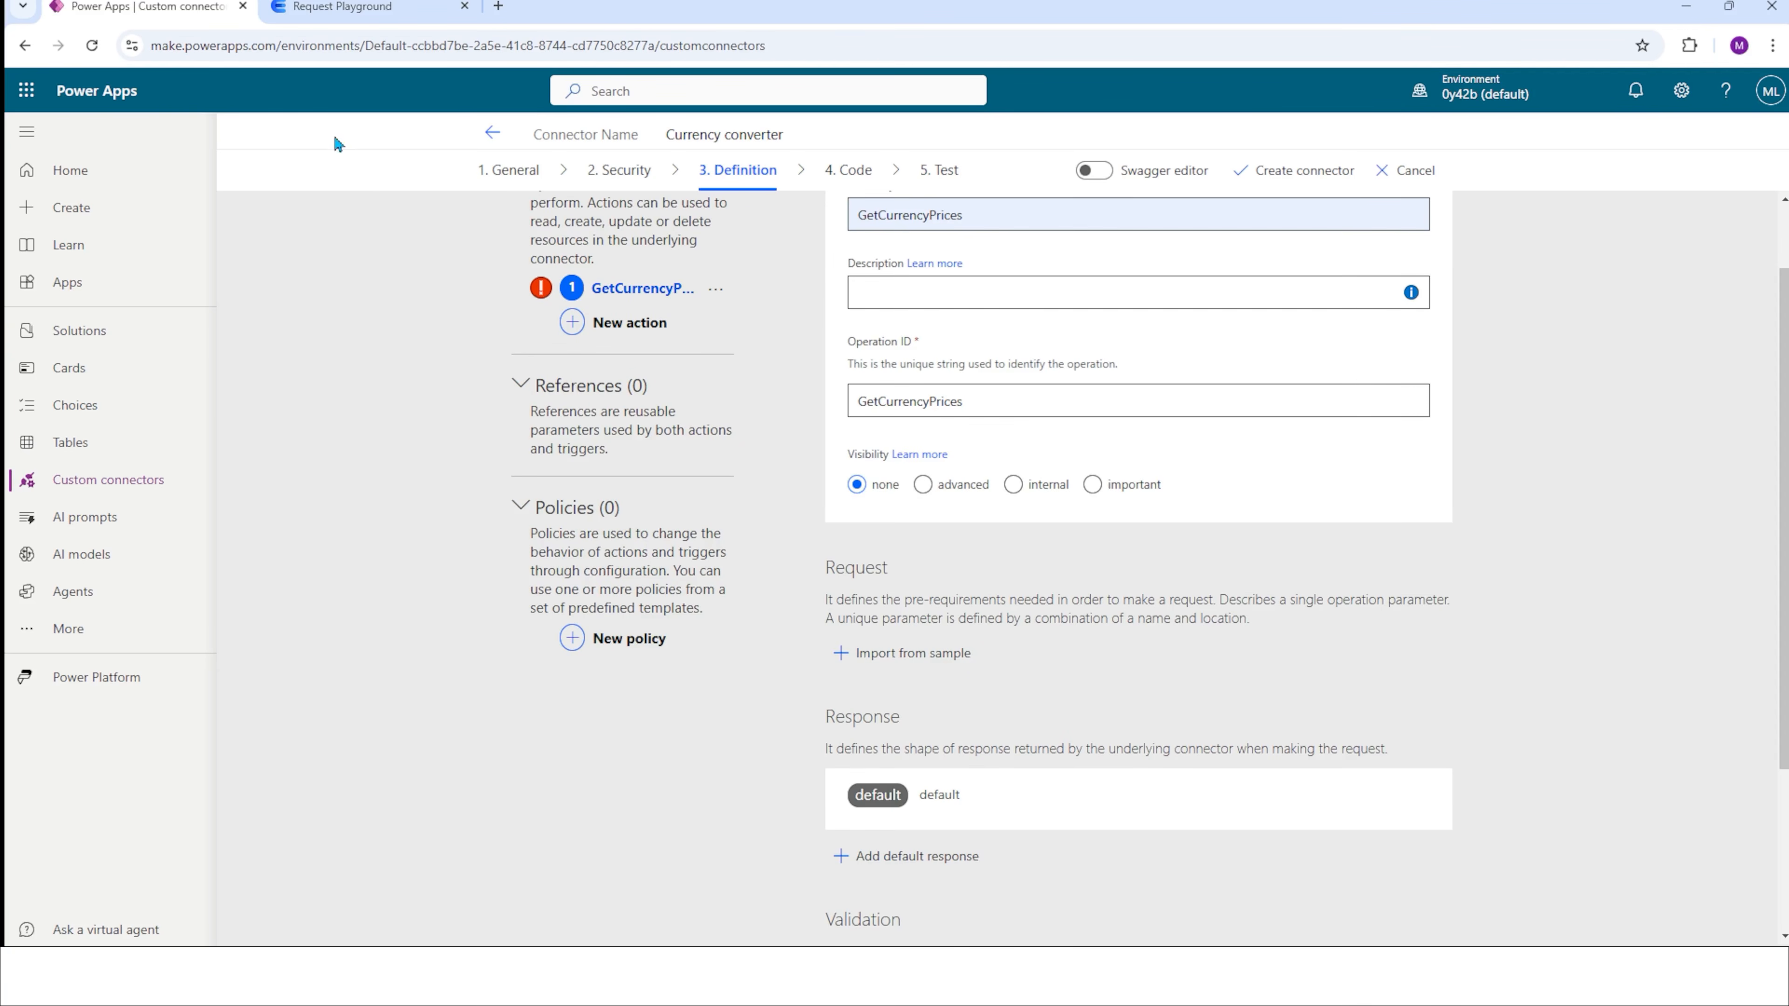
click(363, 10)
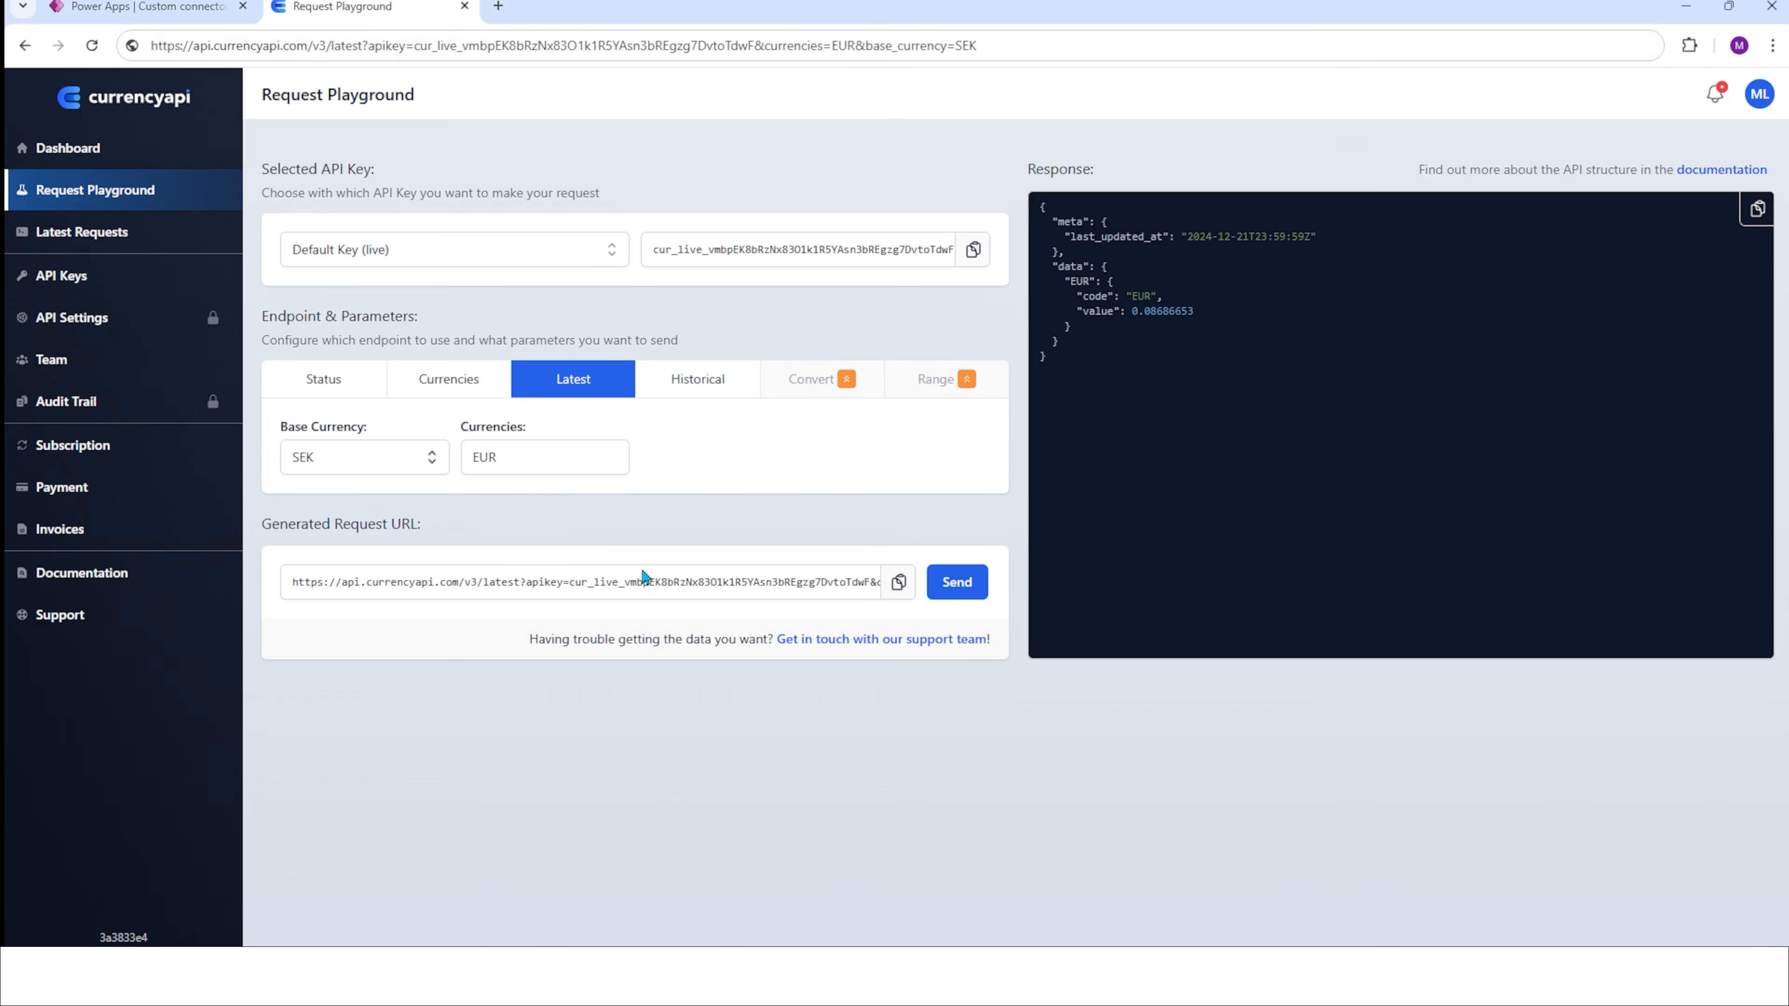
click(899, 582)
click(935, 577)
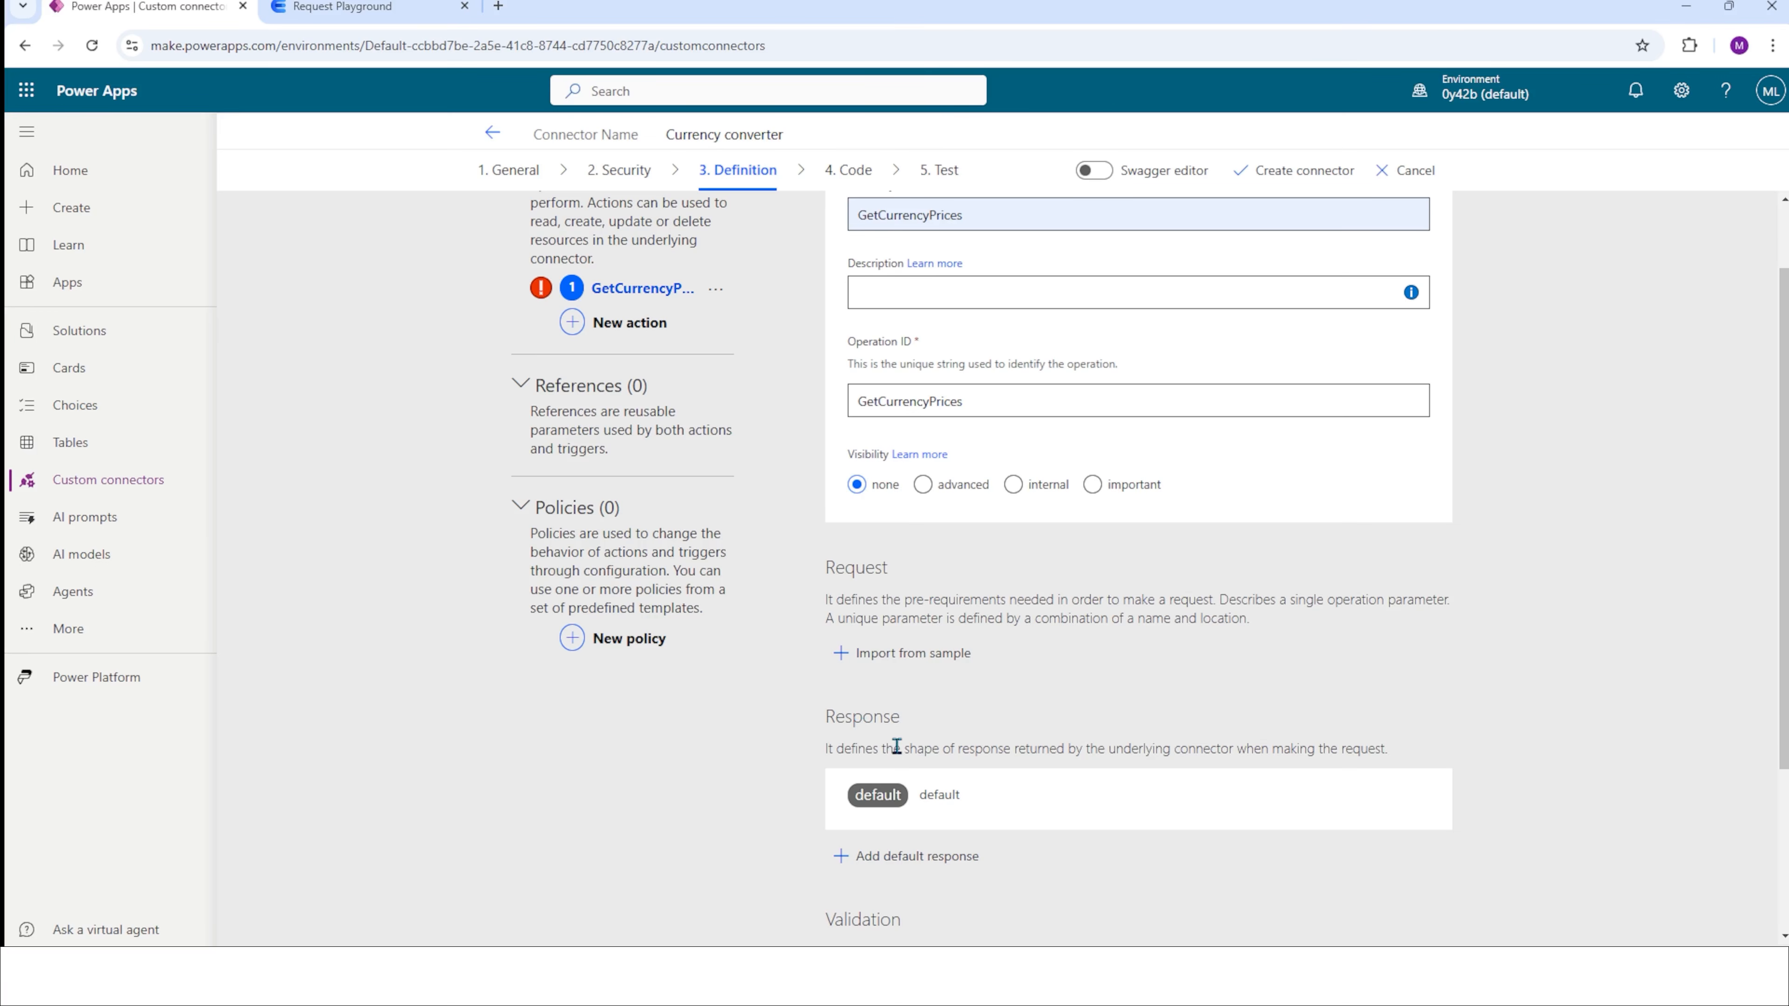
Import the action's request from a sample with the GET verb and the copied request URL, which includes the API key.
scroll(901, 744, down, 2)
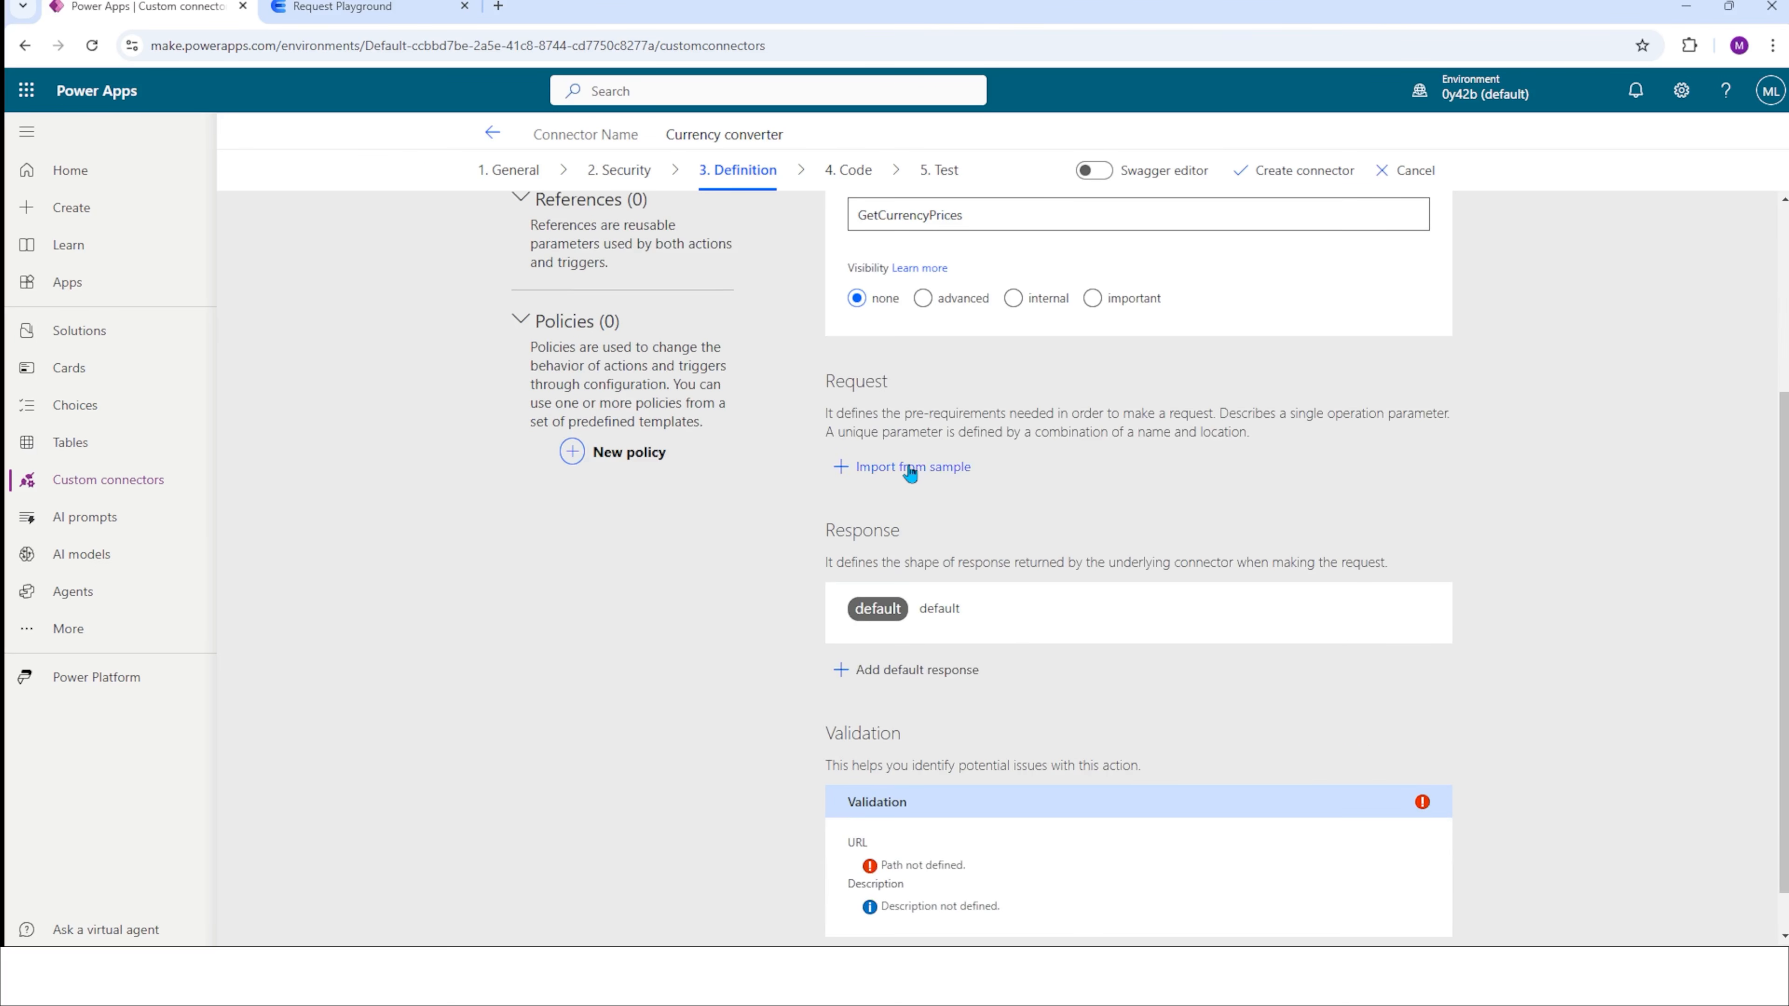
click(909, 468)
click(1433, 333)
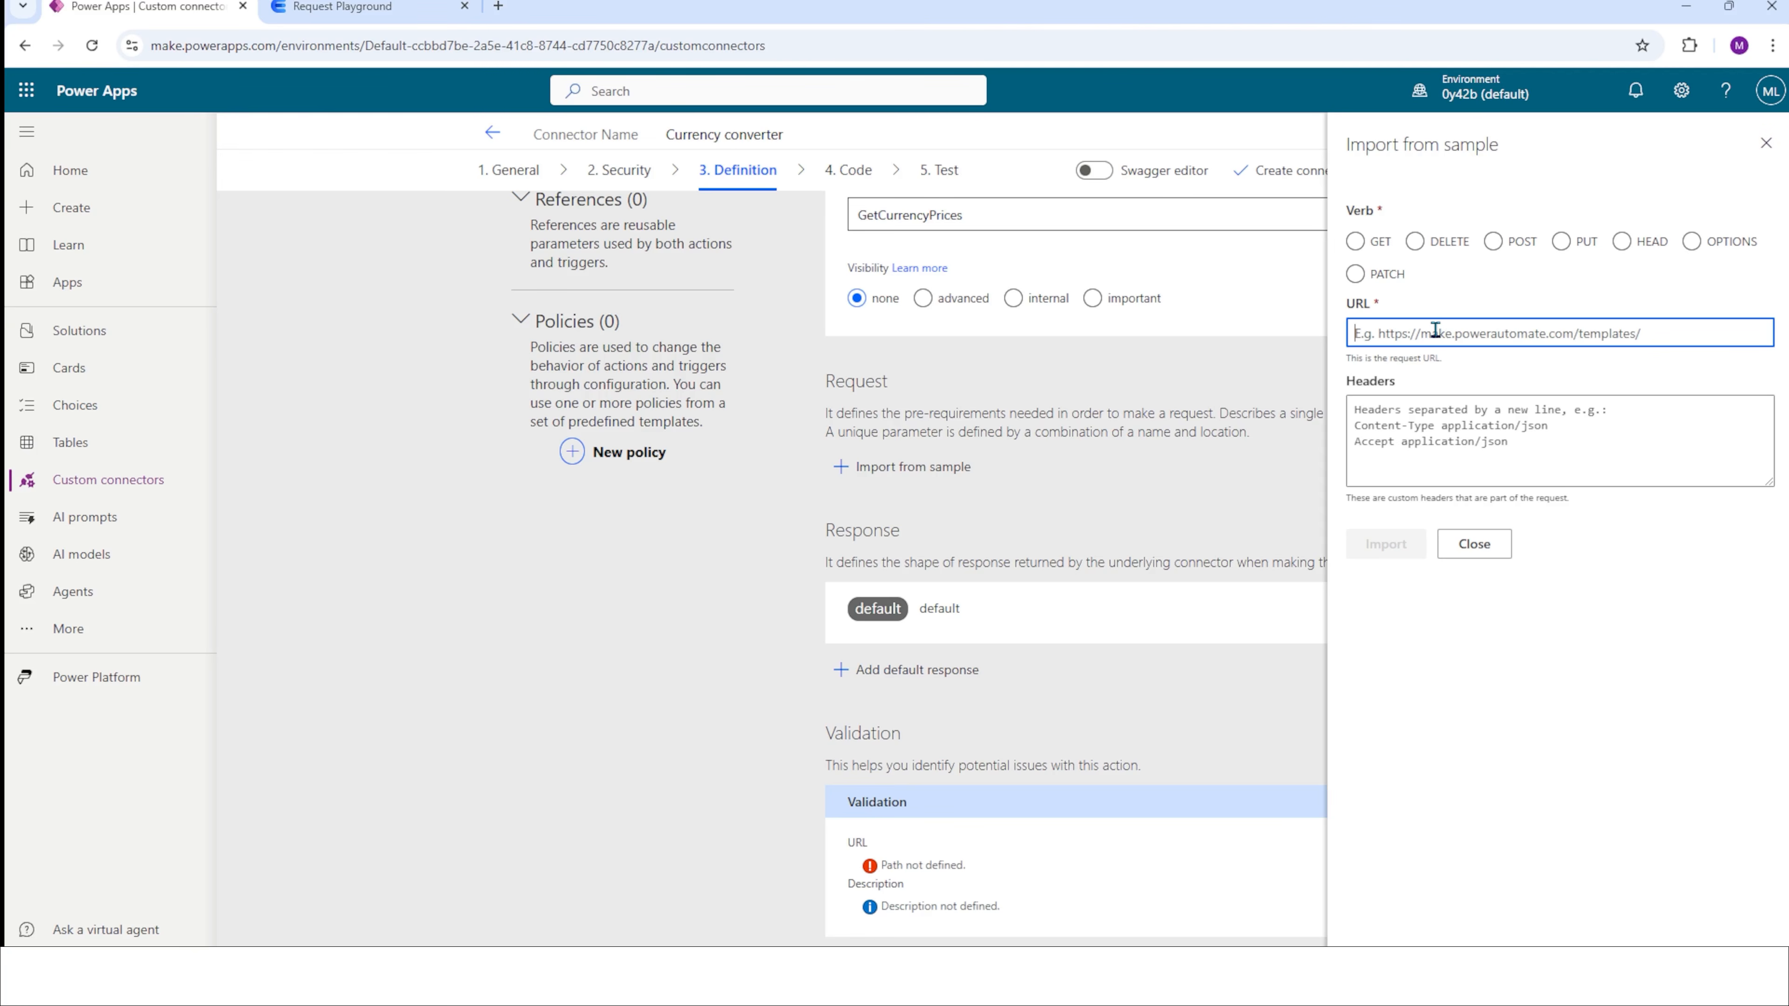
key(ctrl+v)
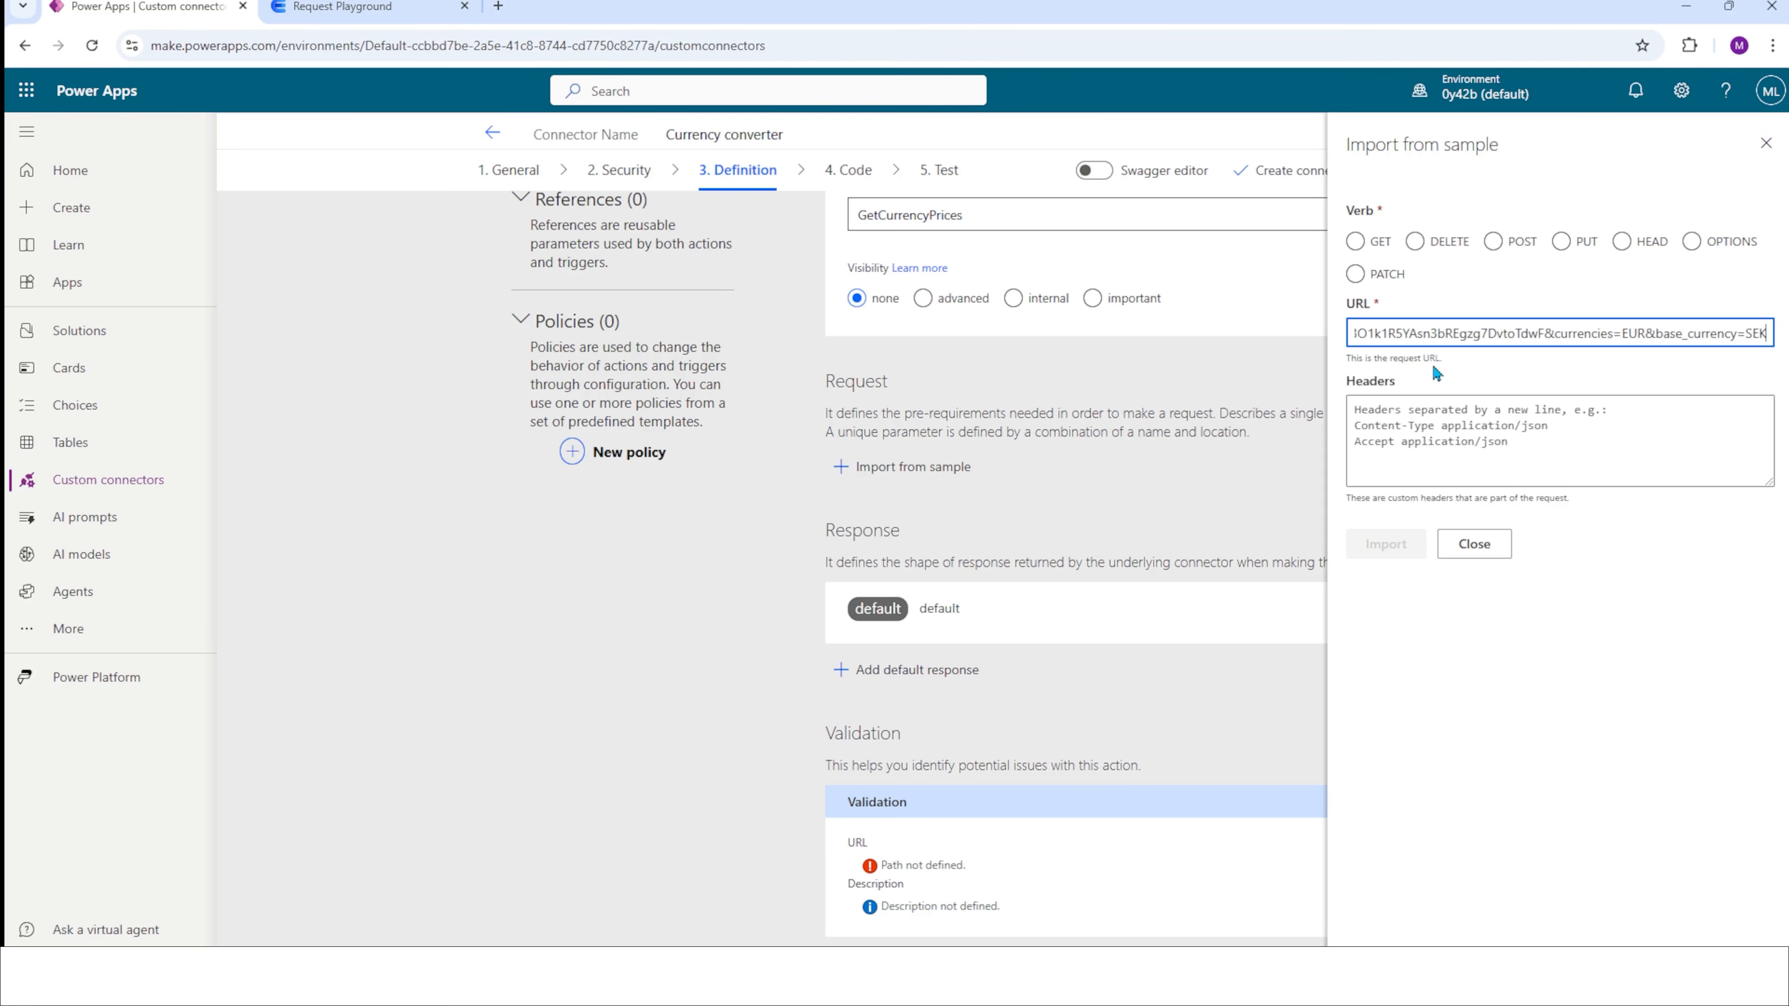
click(1356, 242)
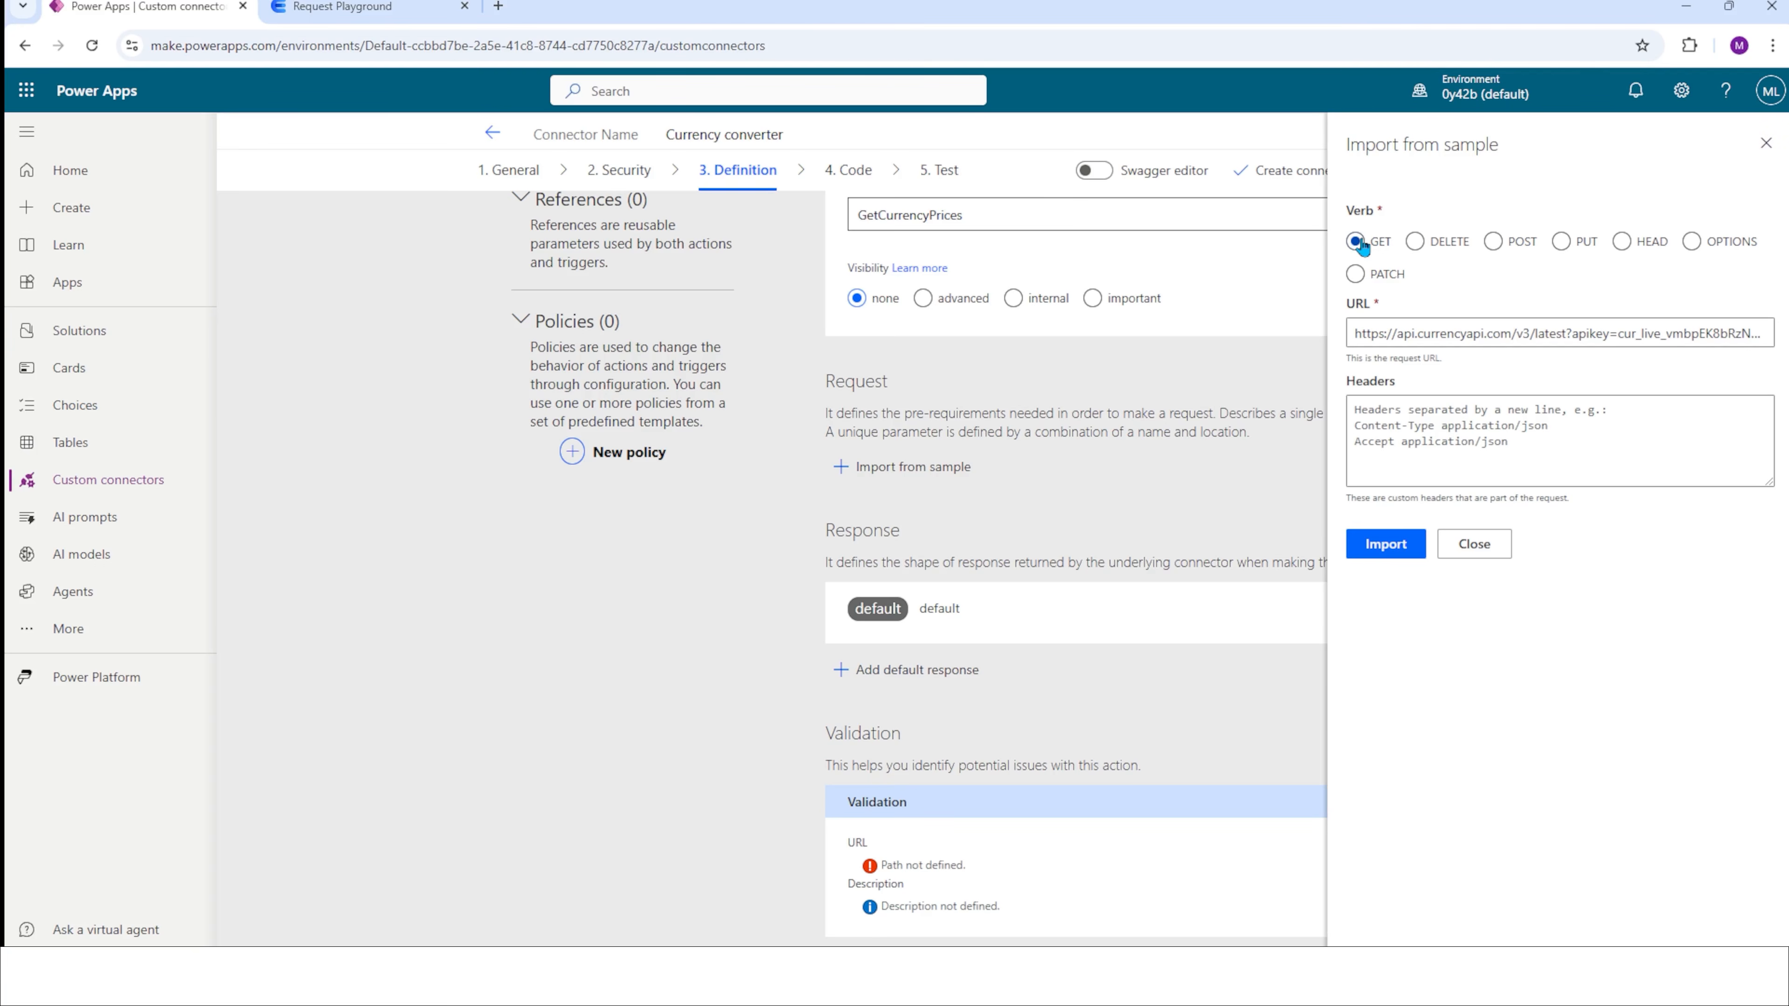
click(1391, 557)
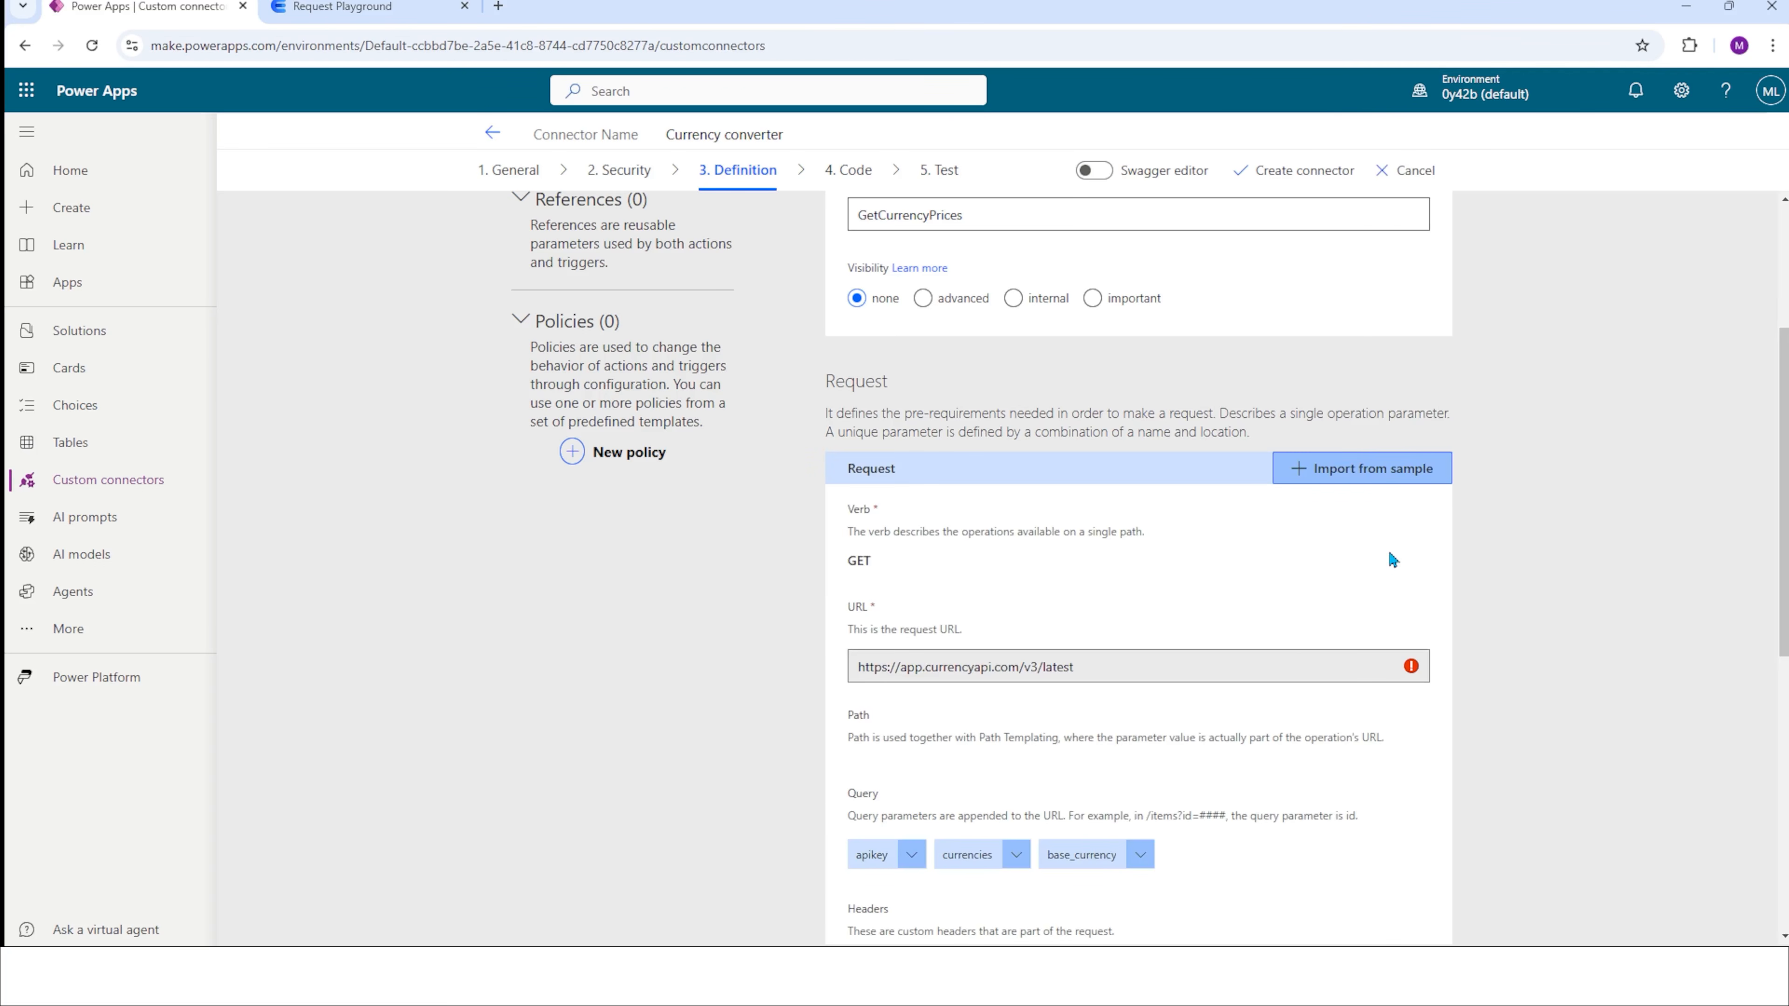
Set the default value of the request's apikey query parameter to the API key copied from the Request Playground.
scroll(1274, 654, down, 3)
scroll(1275, 654, down, 3)
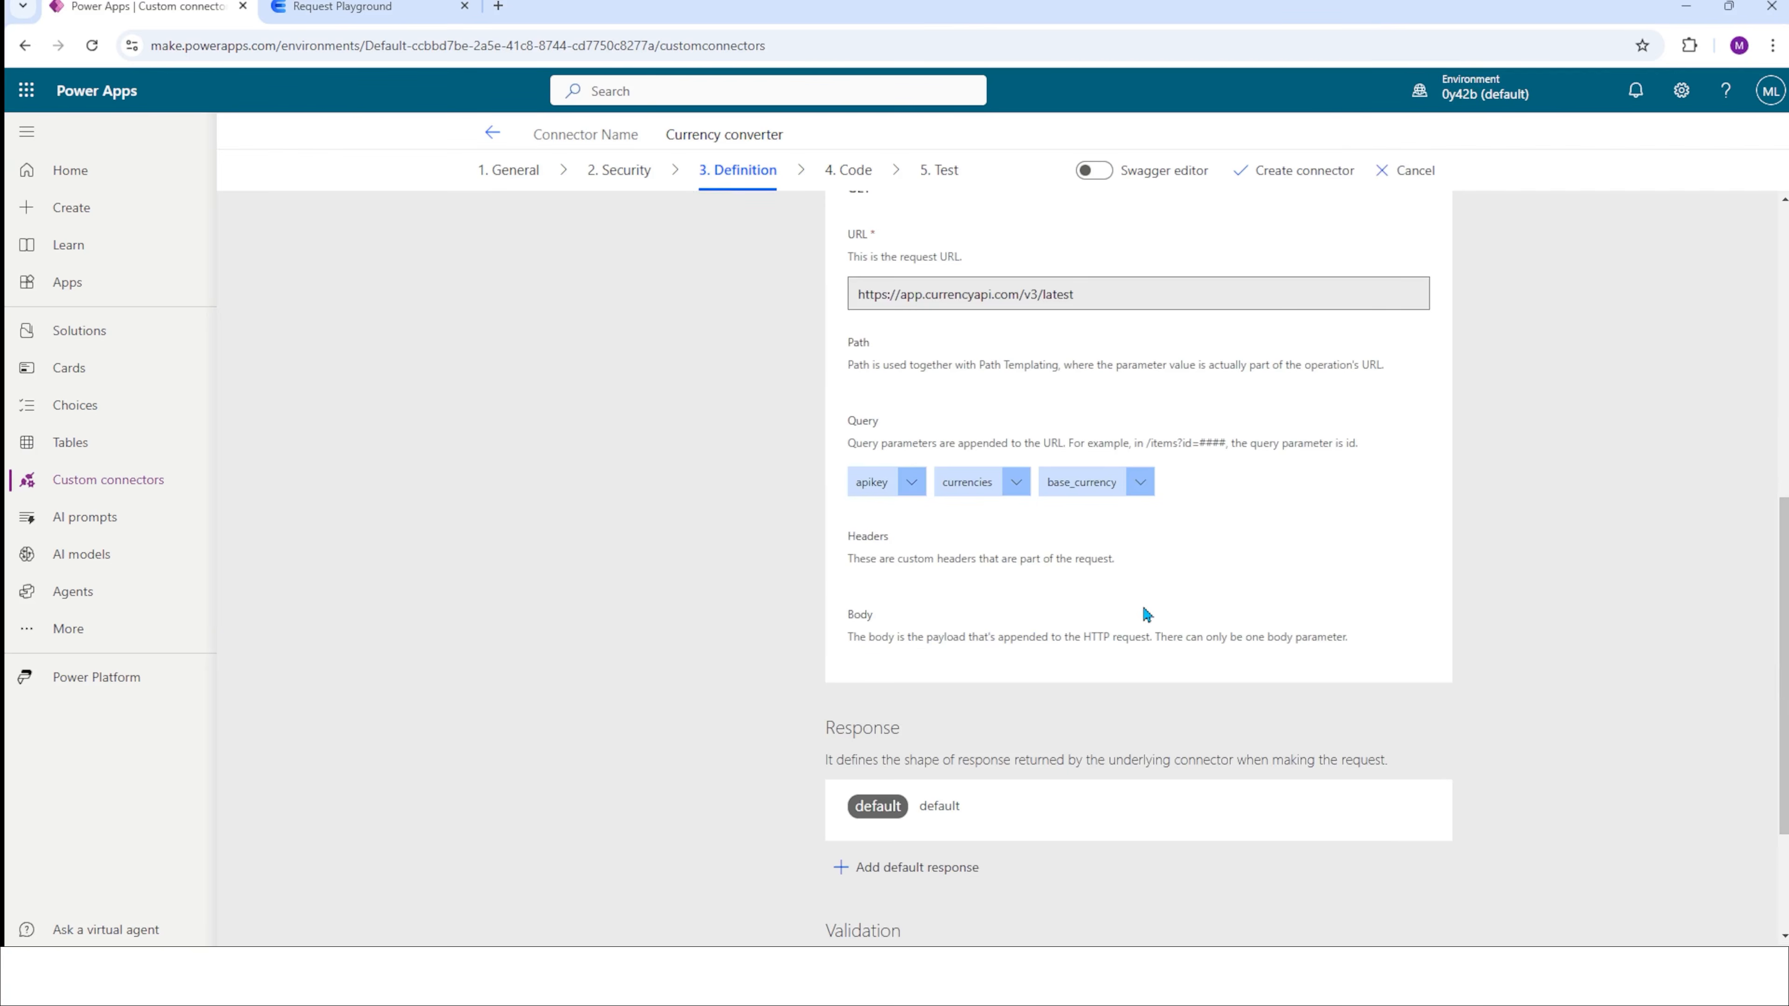
click(914, 495)
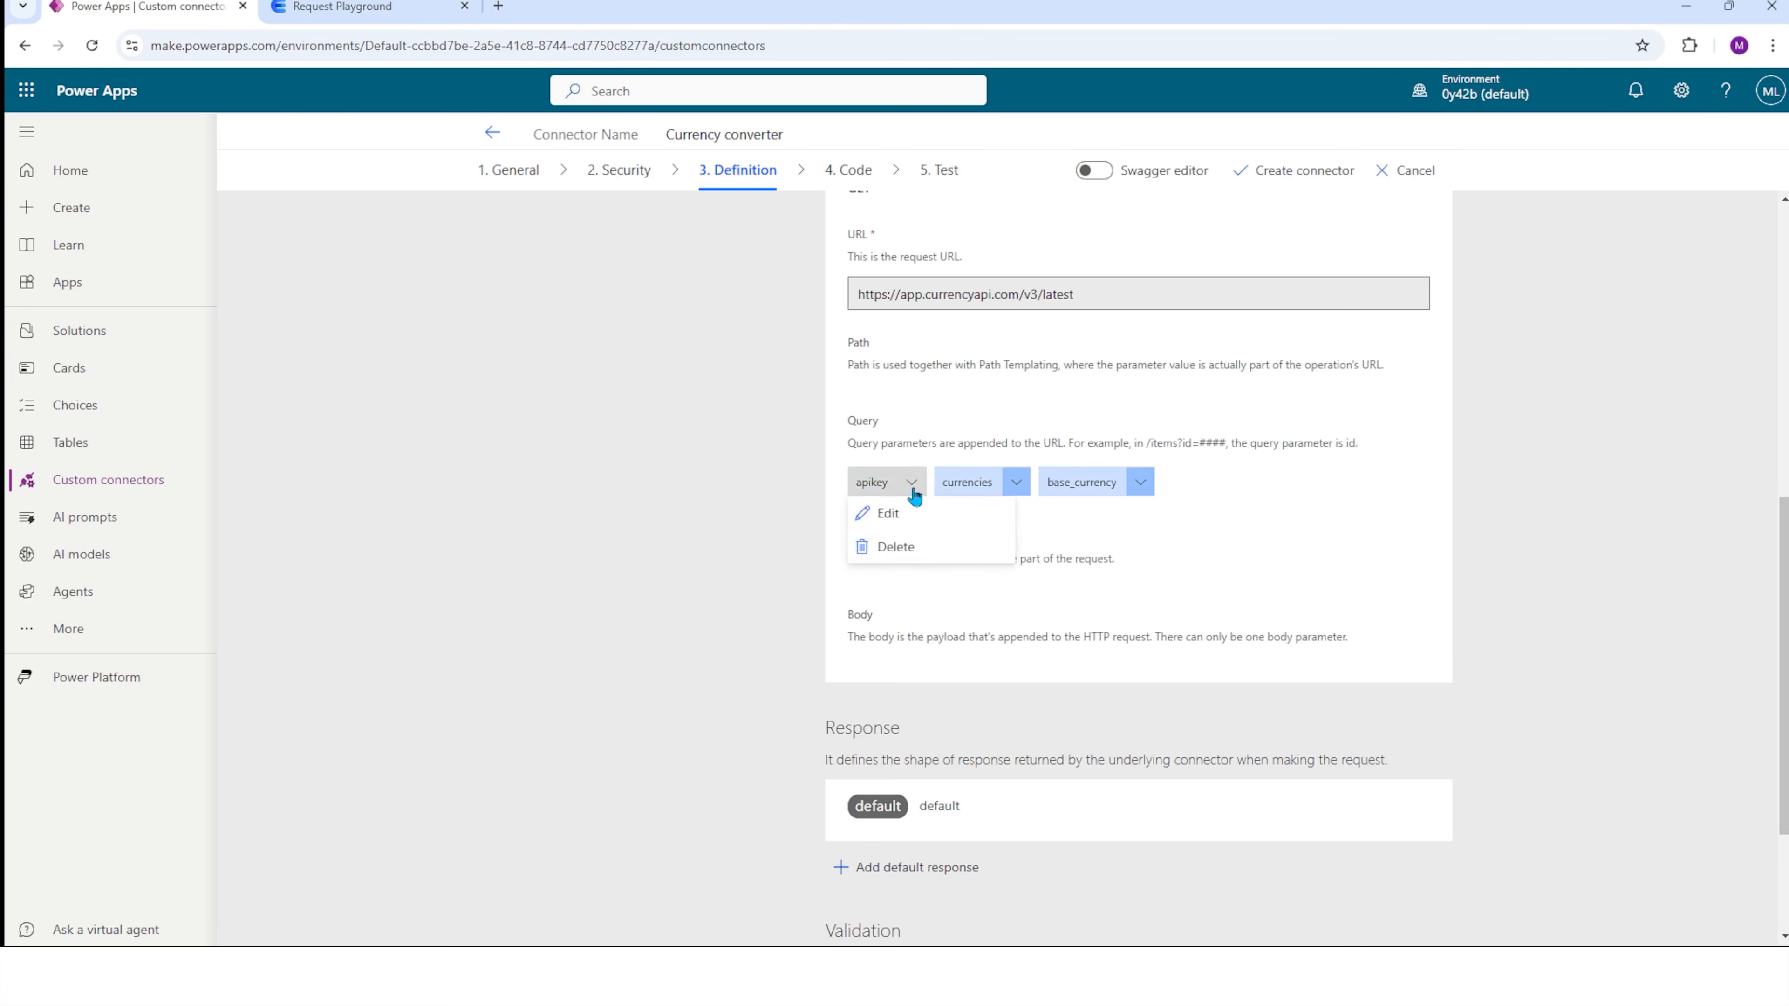
click(898, 513)
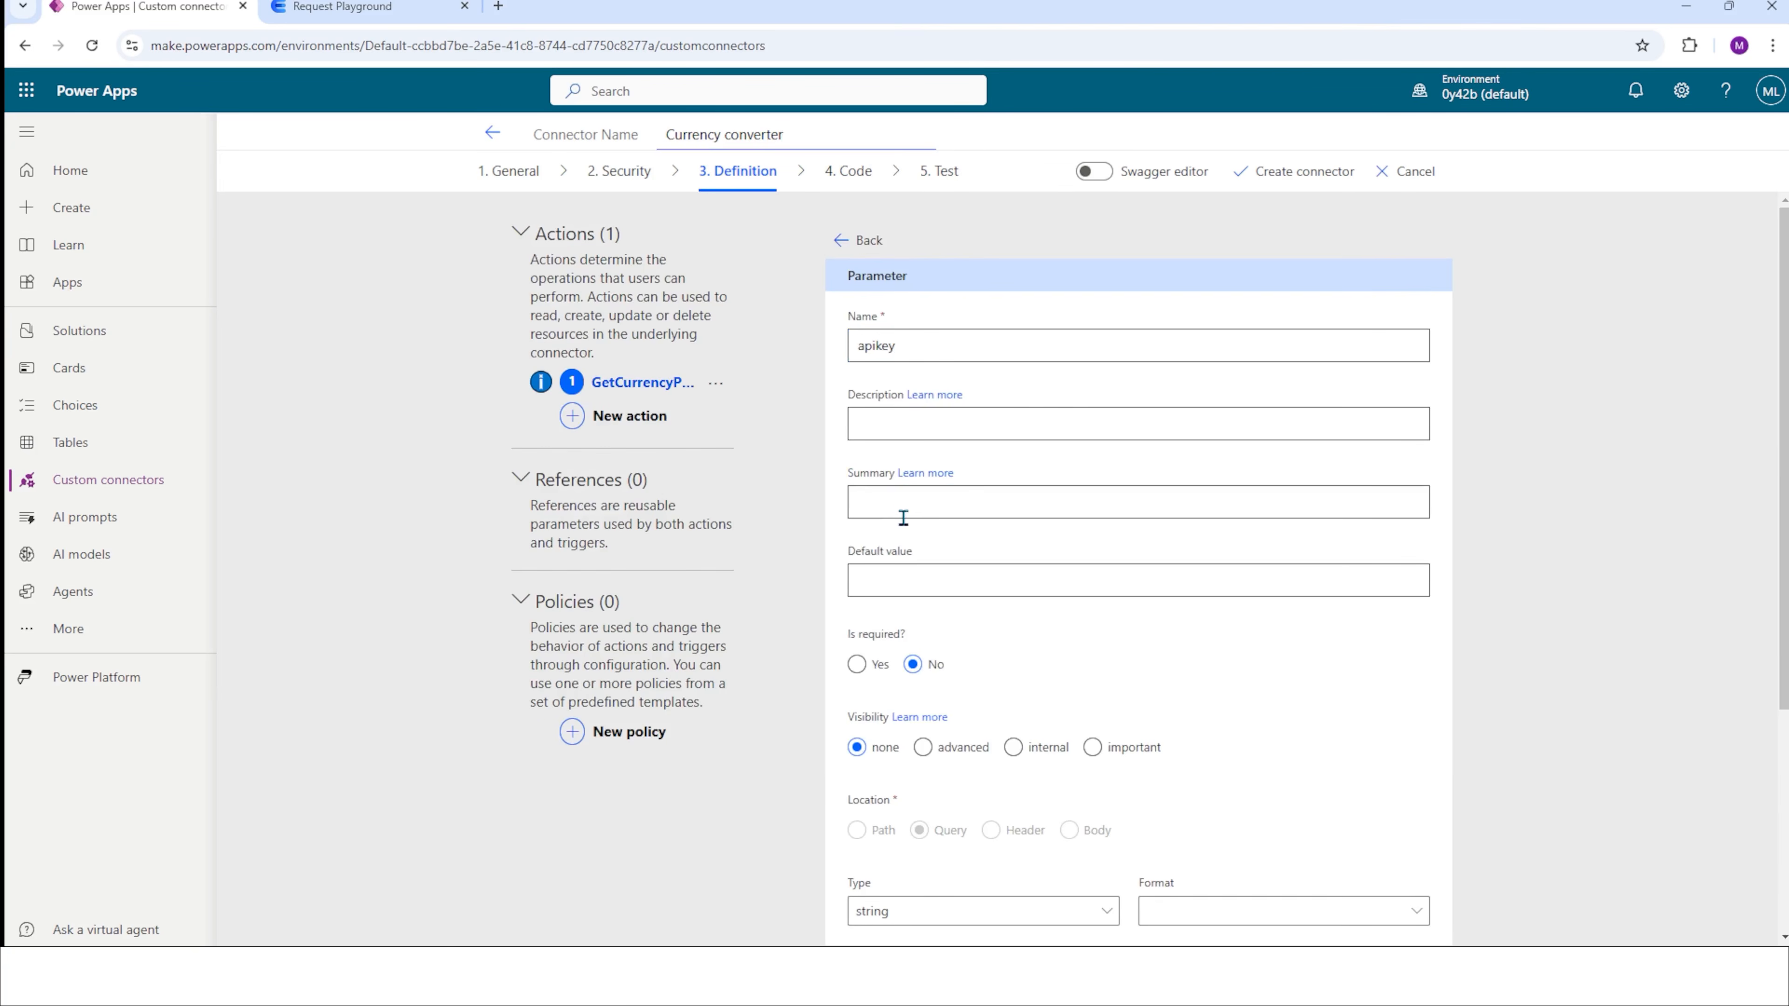
scroll(890, 518, down, 1)
click(881, 487)
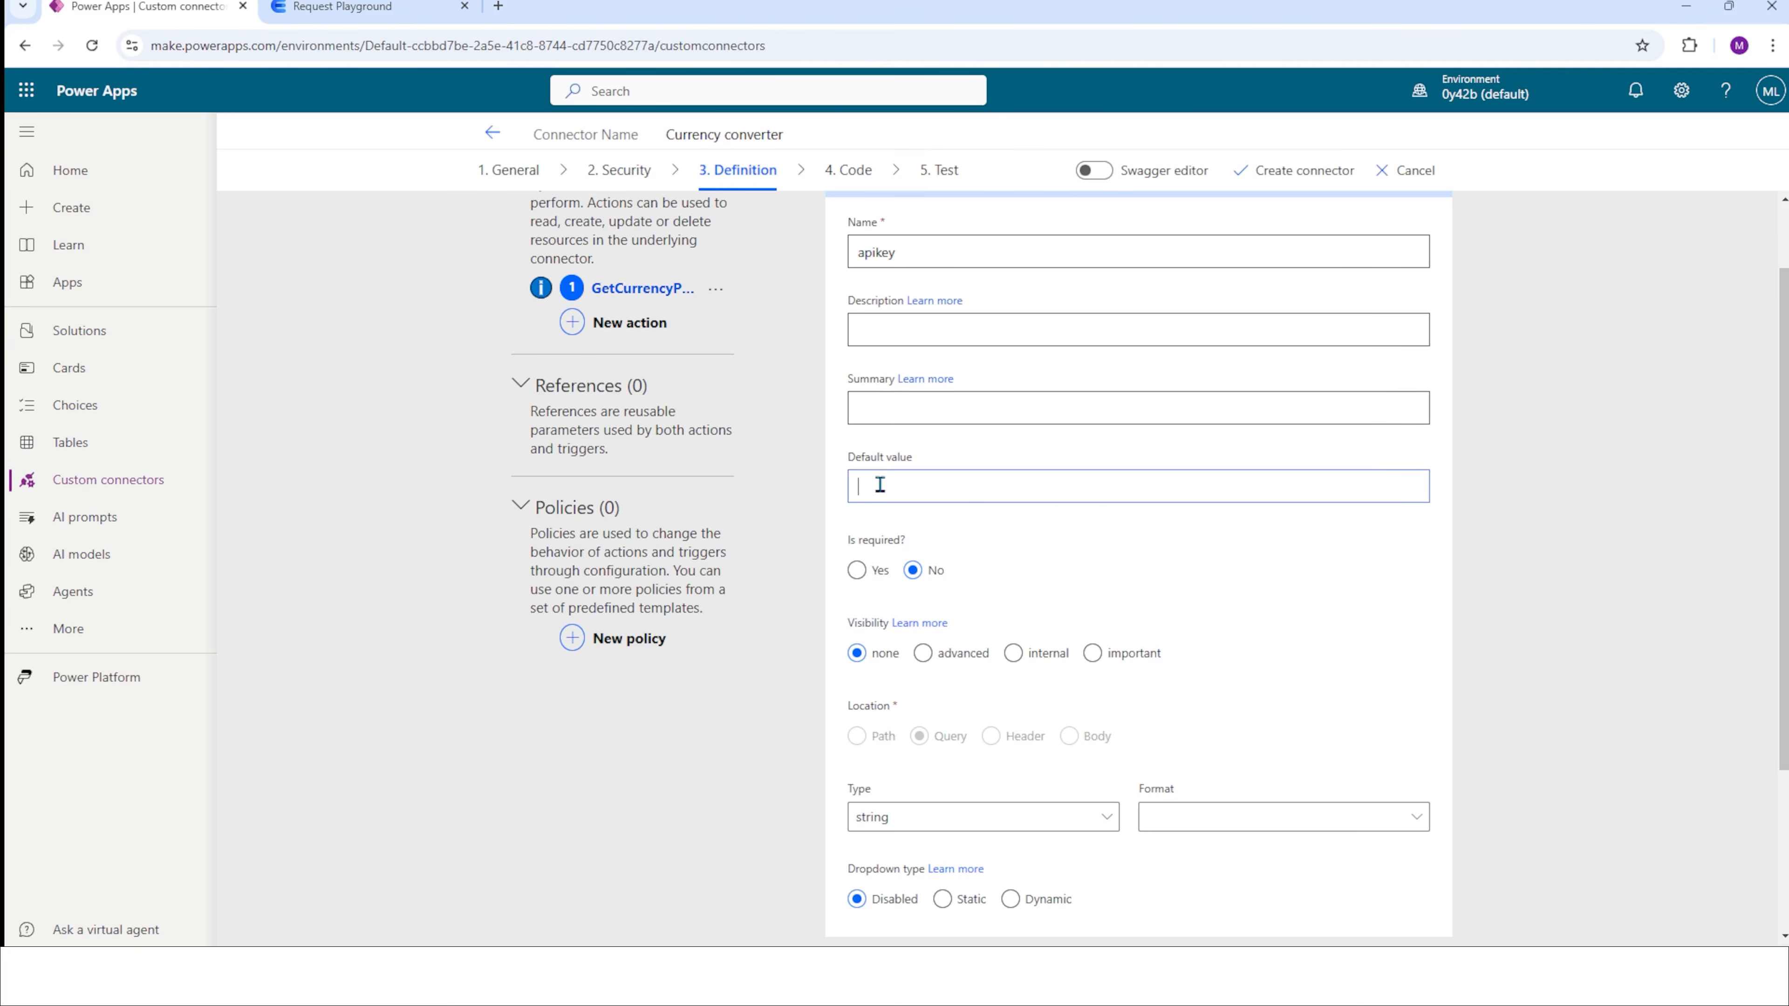
scroll(882, 502, up, 1)
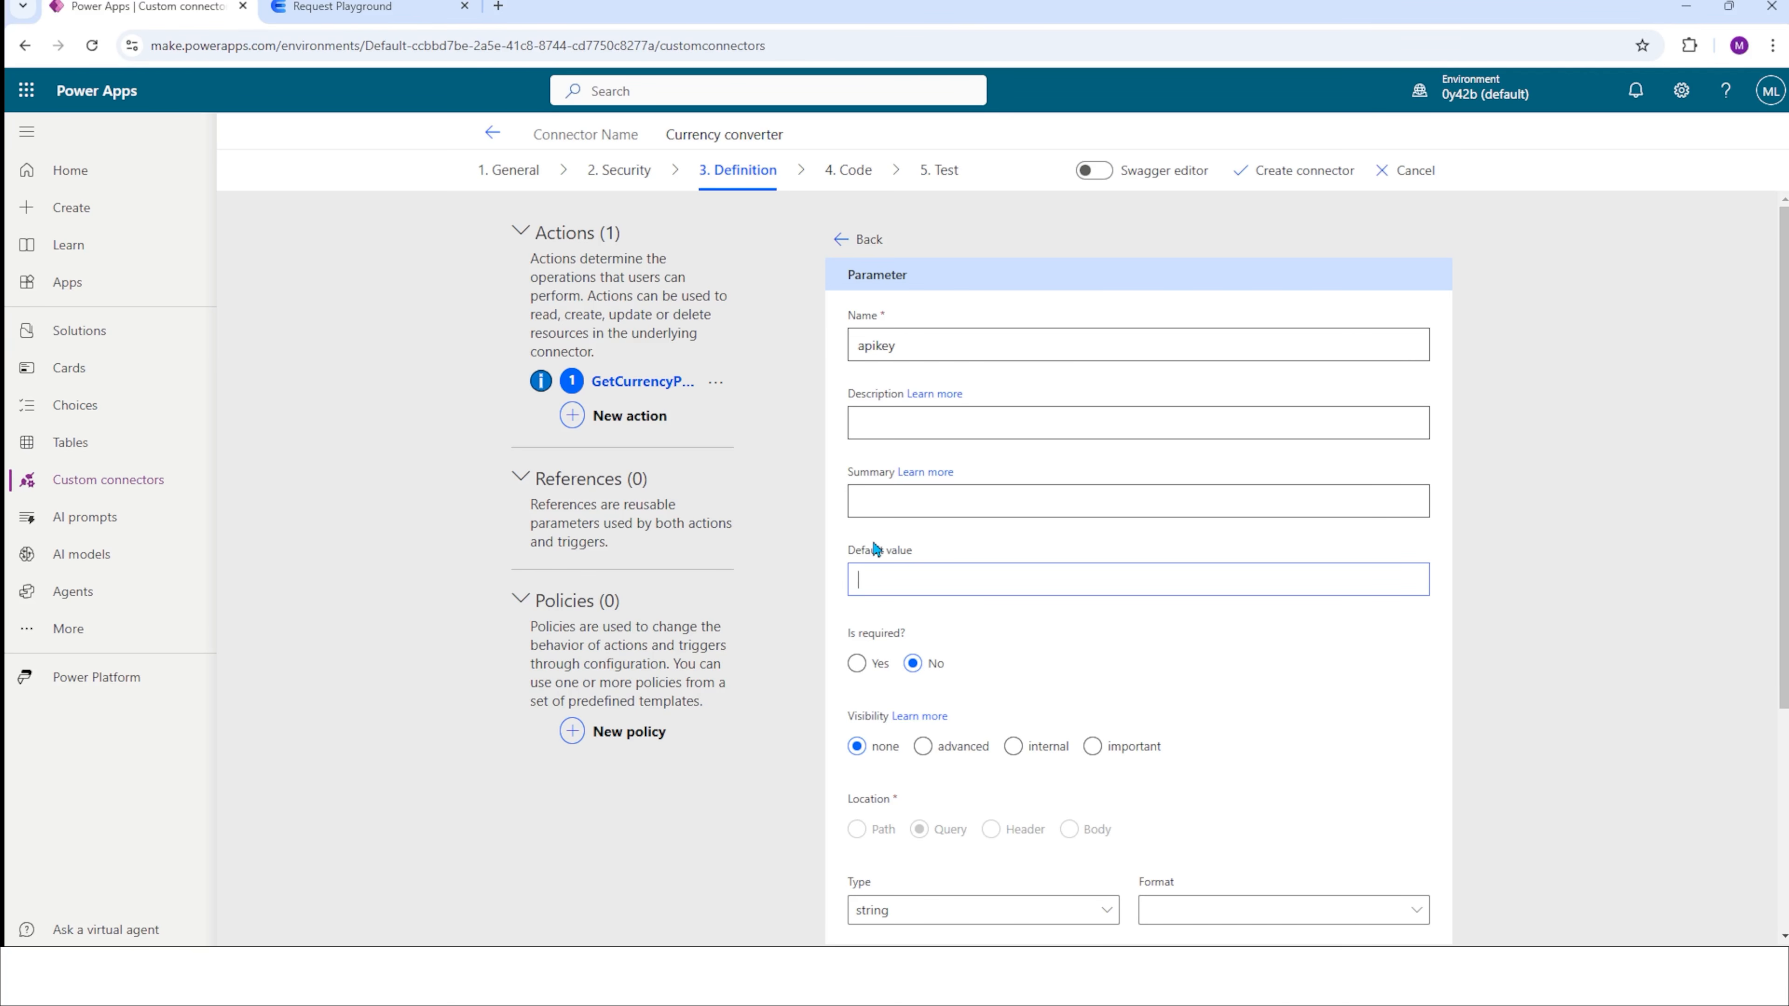
click(342, 7)
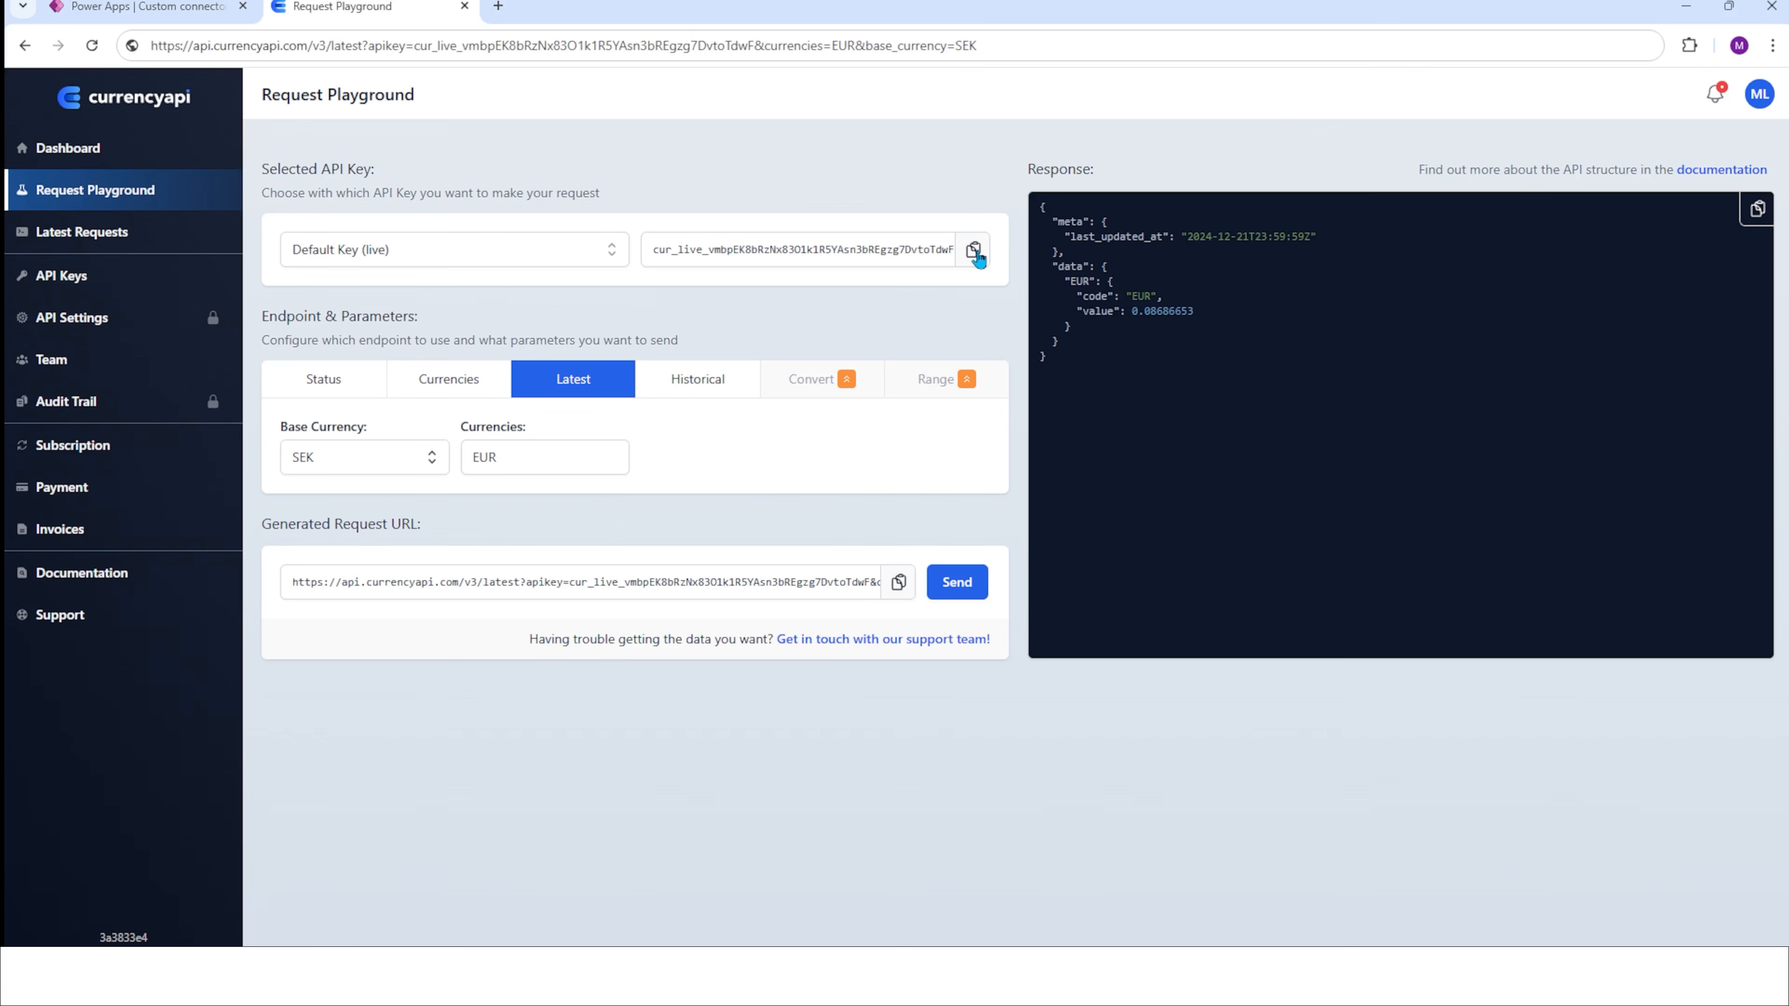
click(976, 252)
click(202, 14)
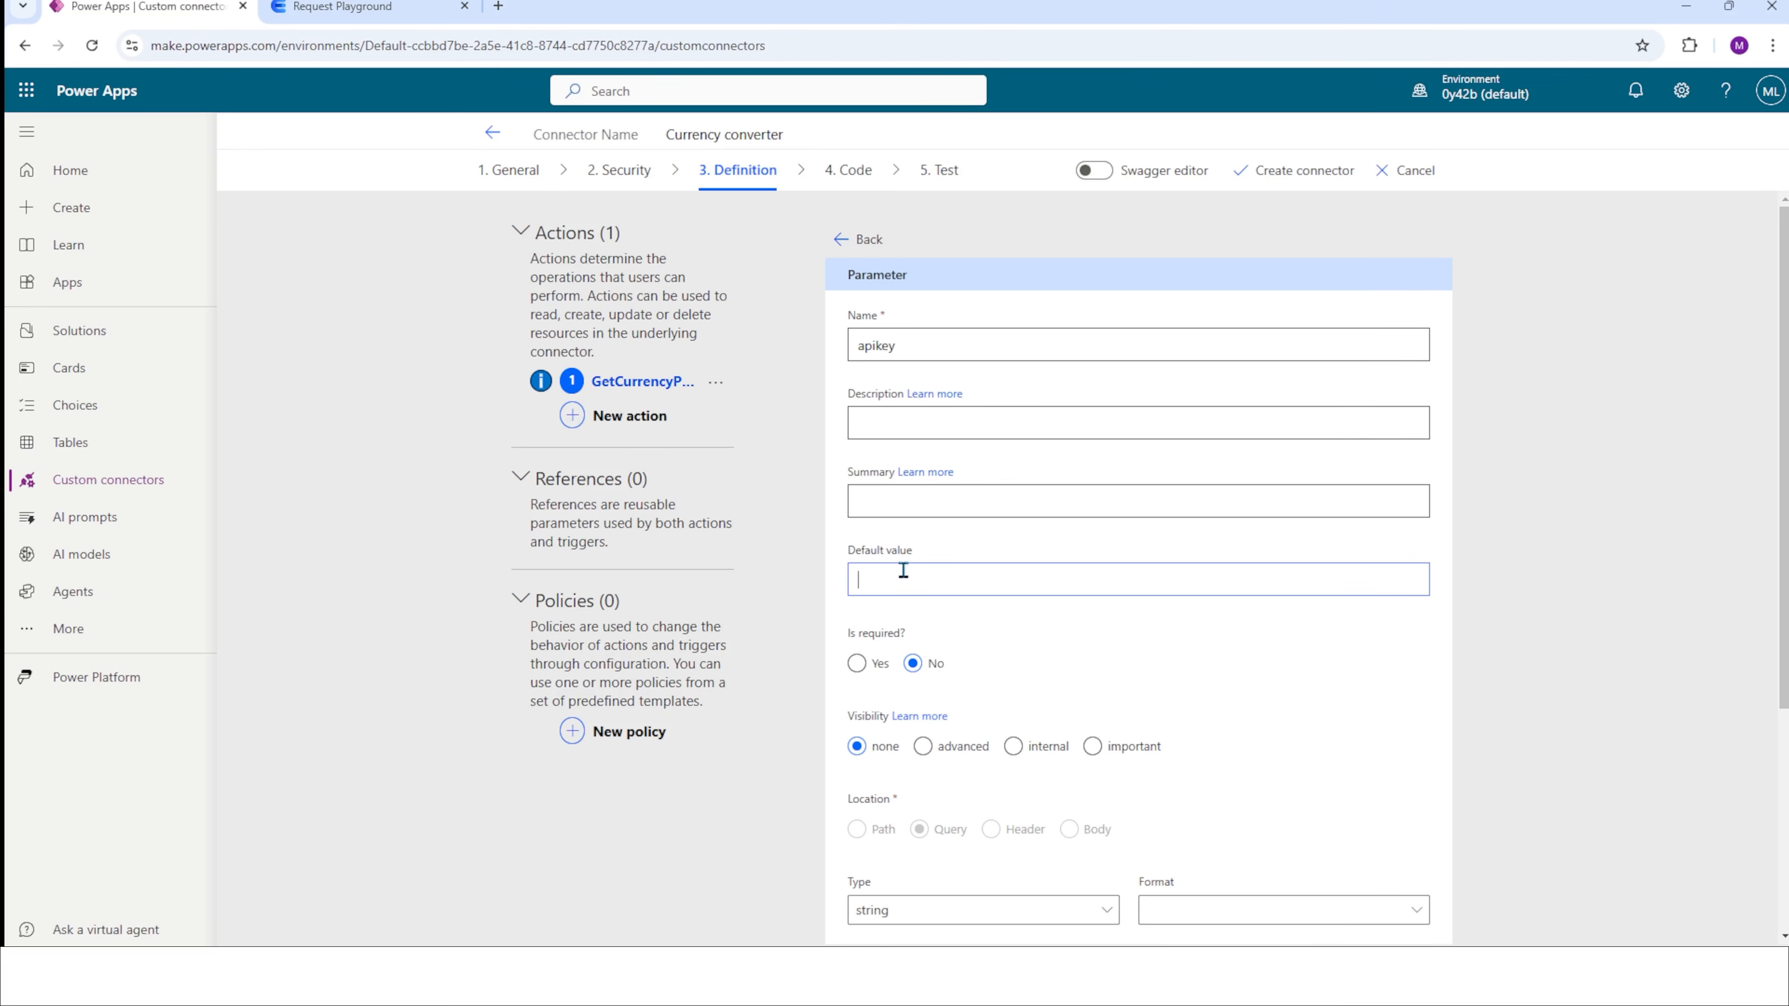
key(ctrl+v)
scroll(1009, 651, down, 3)
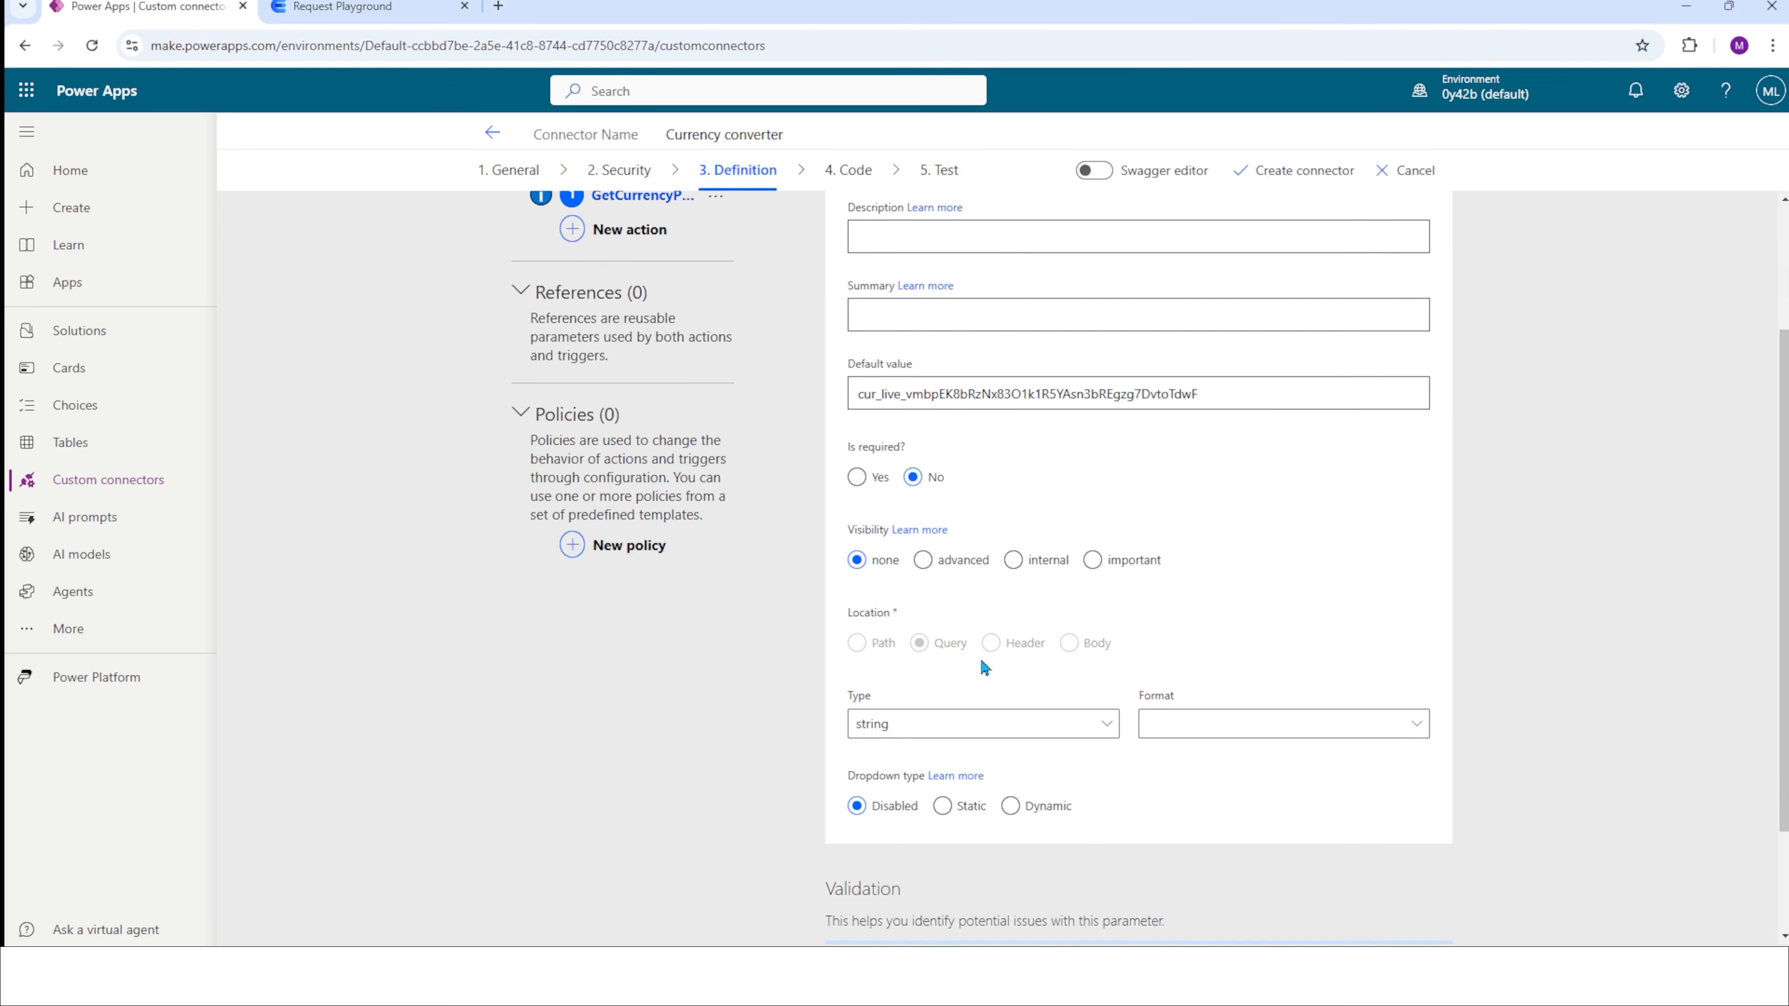
scroll(1282, 649, up, 3)
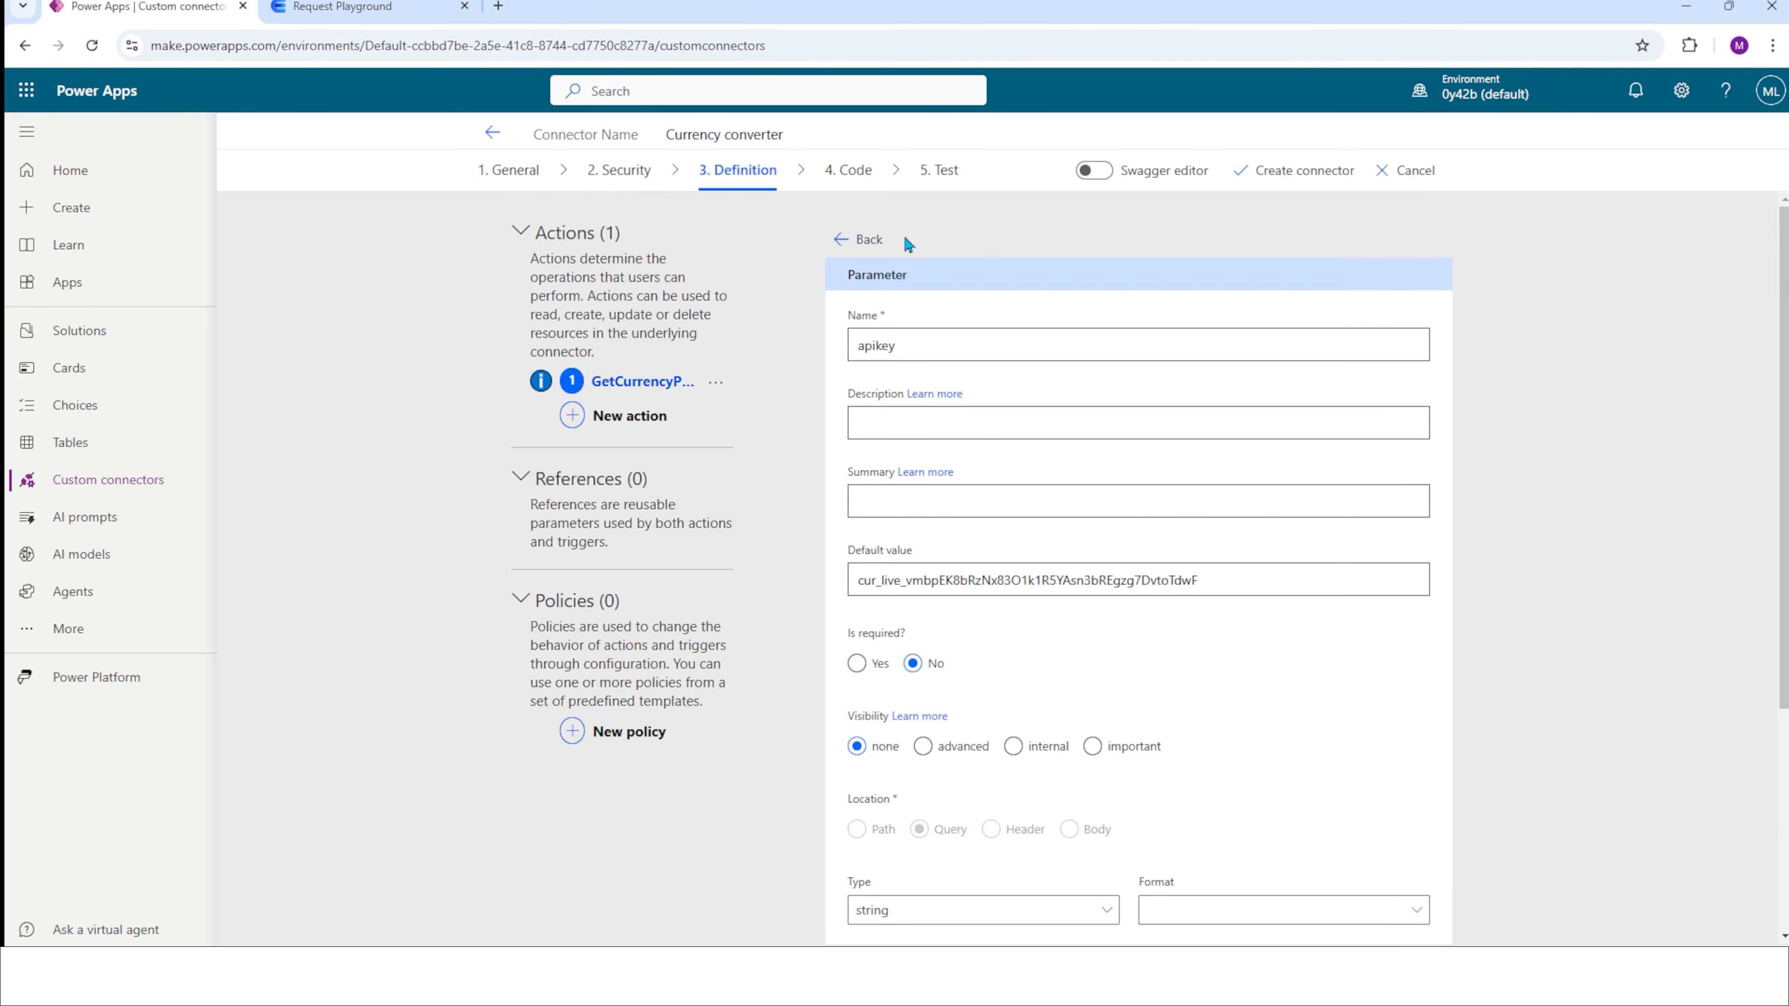
click(877, 240)
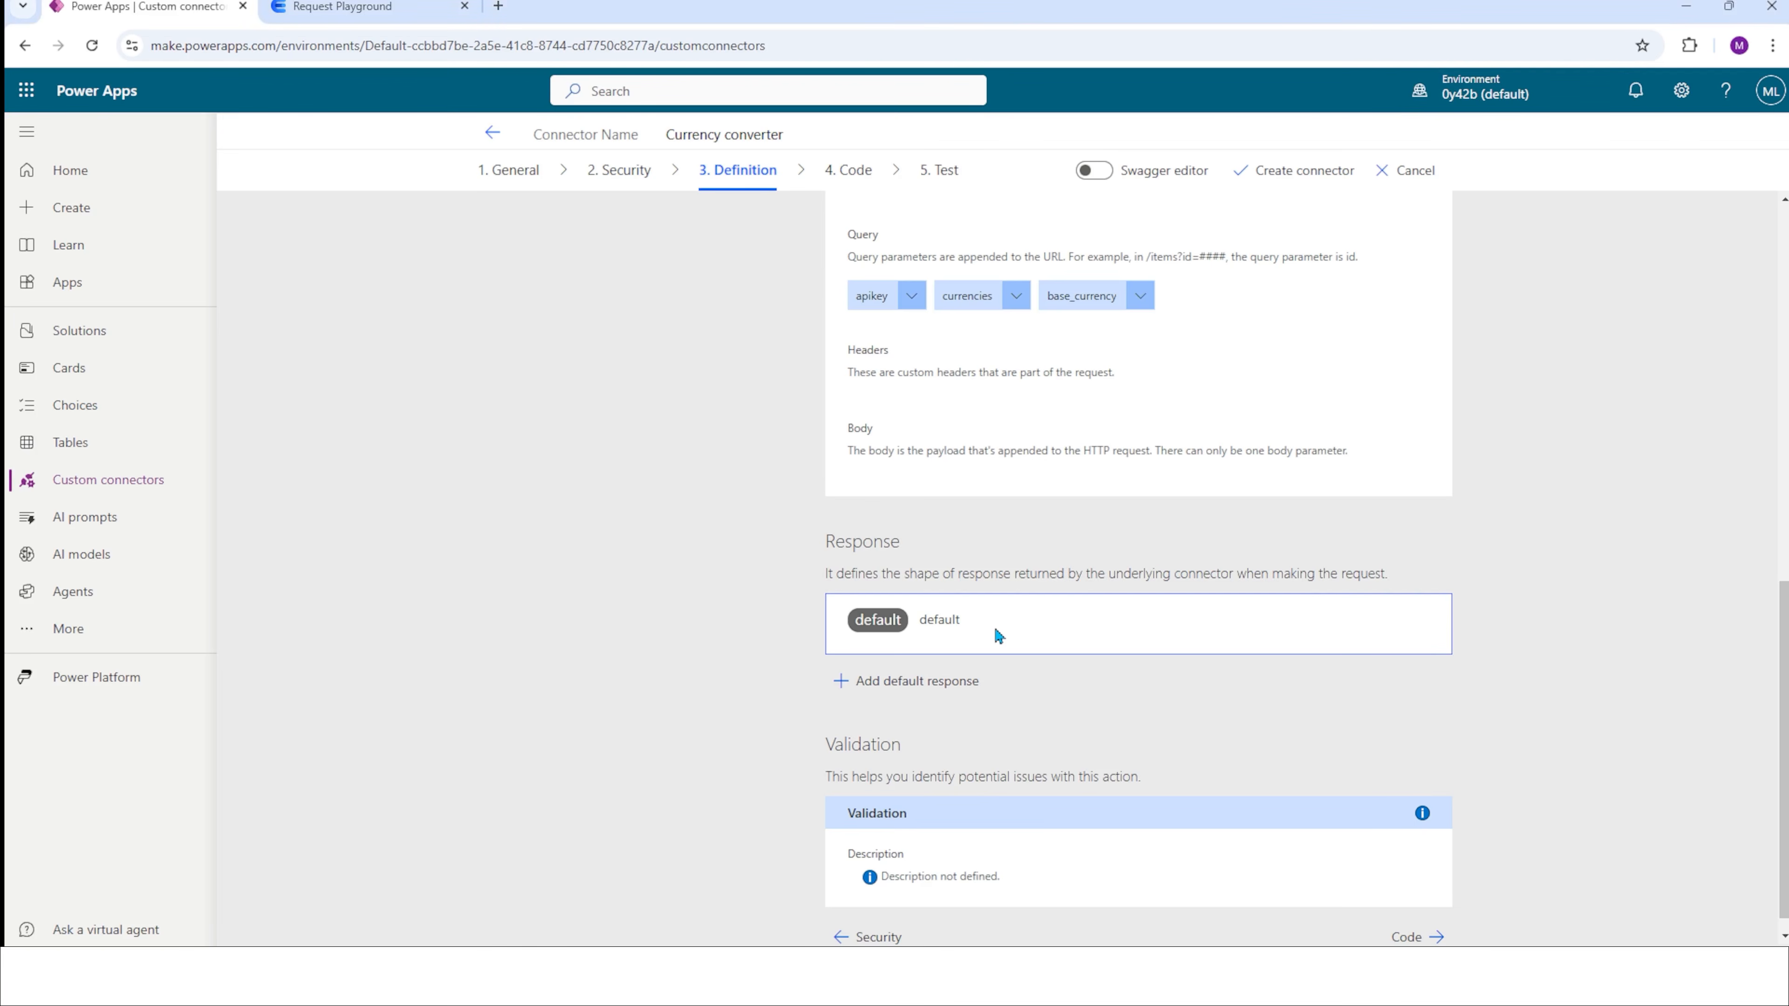
Import the default response from a sample, using the JSON response copied from the Request Playground as the body.
click(994, 625)
click(1357, 277)
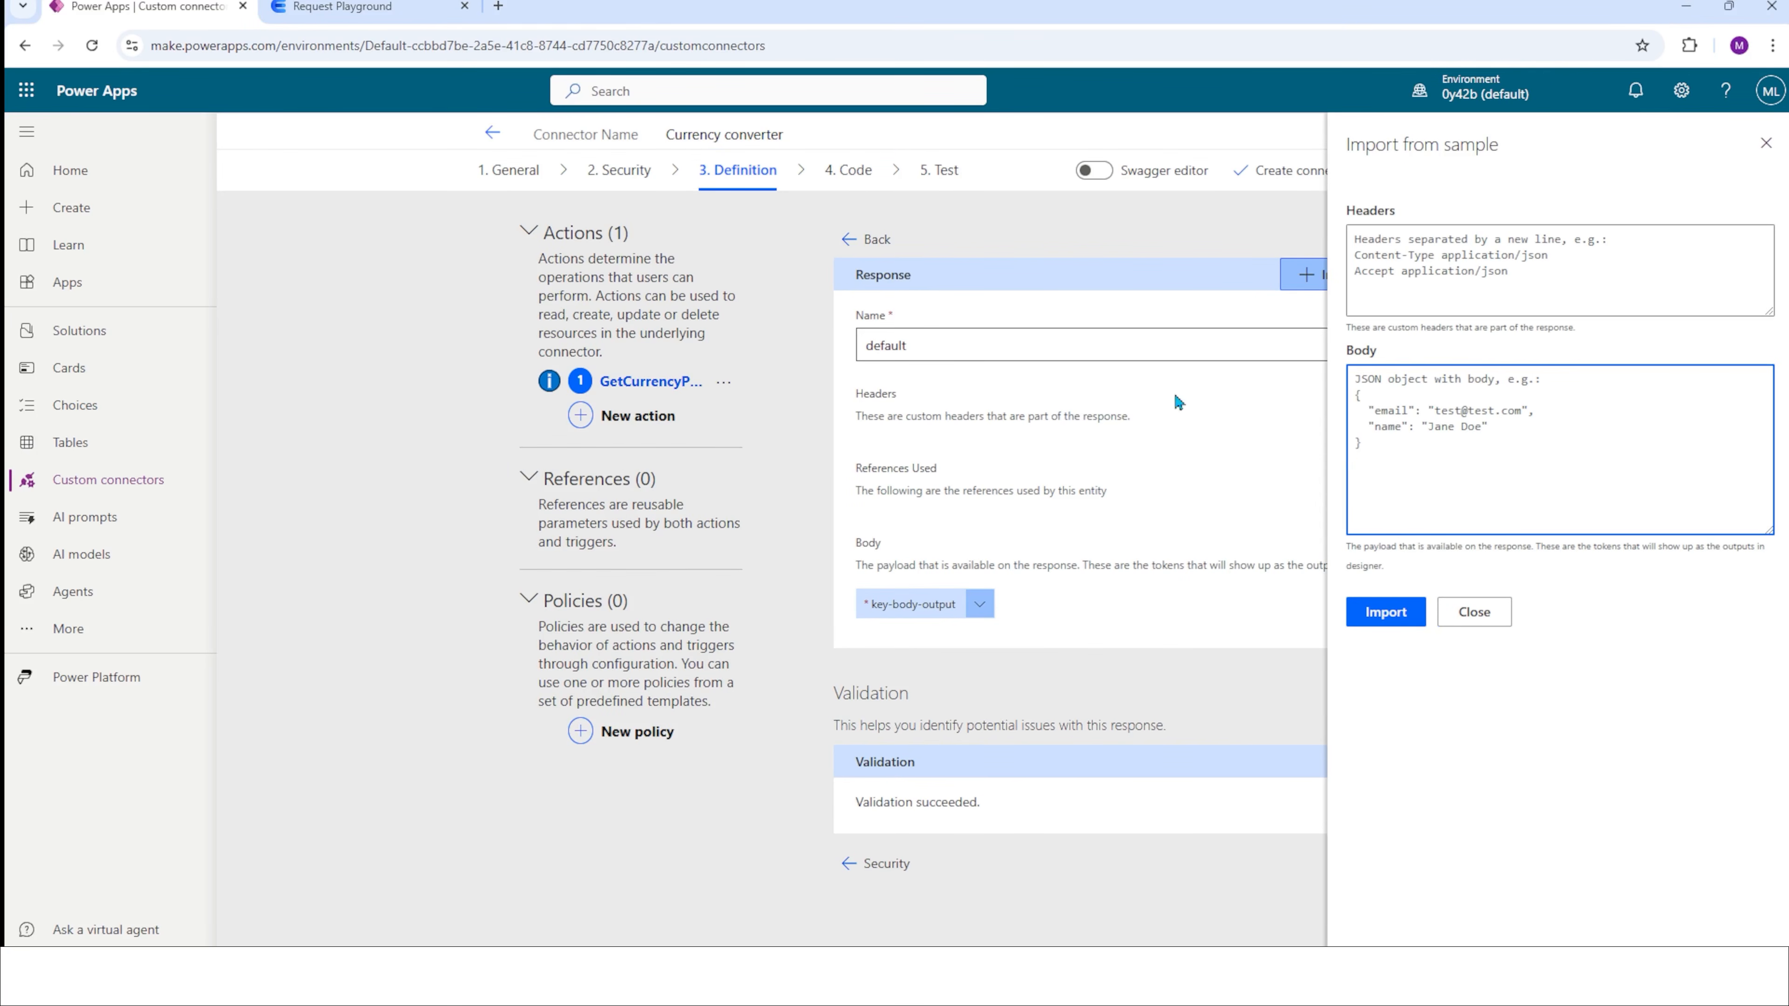
key(ctrl+Tab)
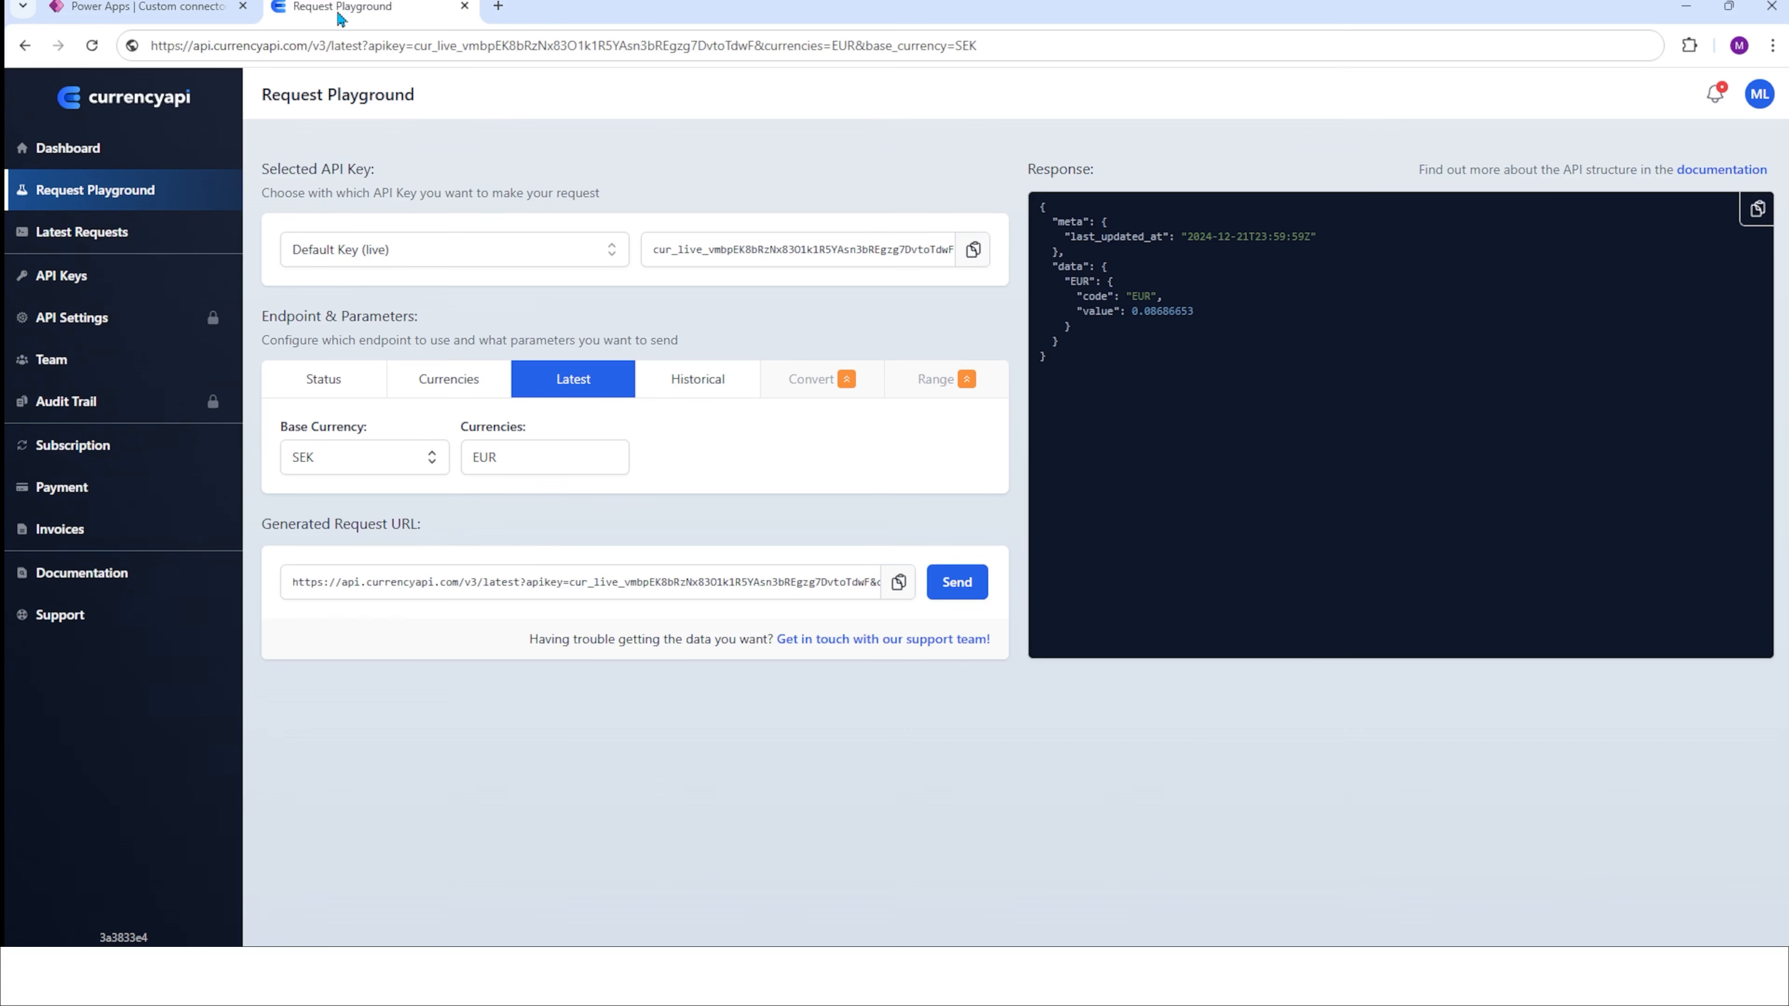
click(1757, 209)
click(184, 8)
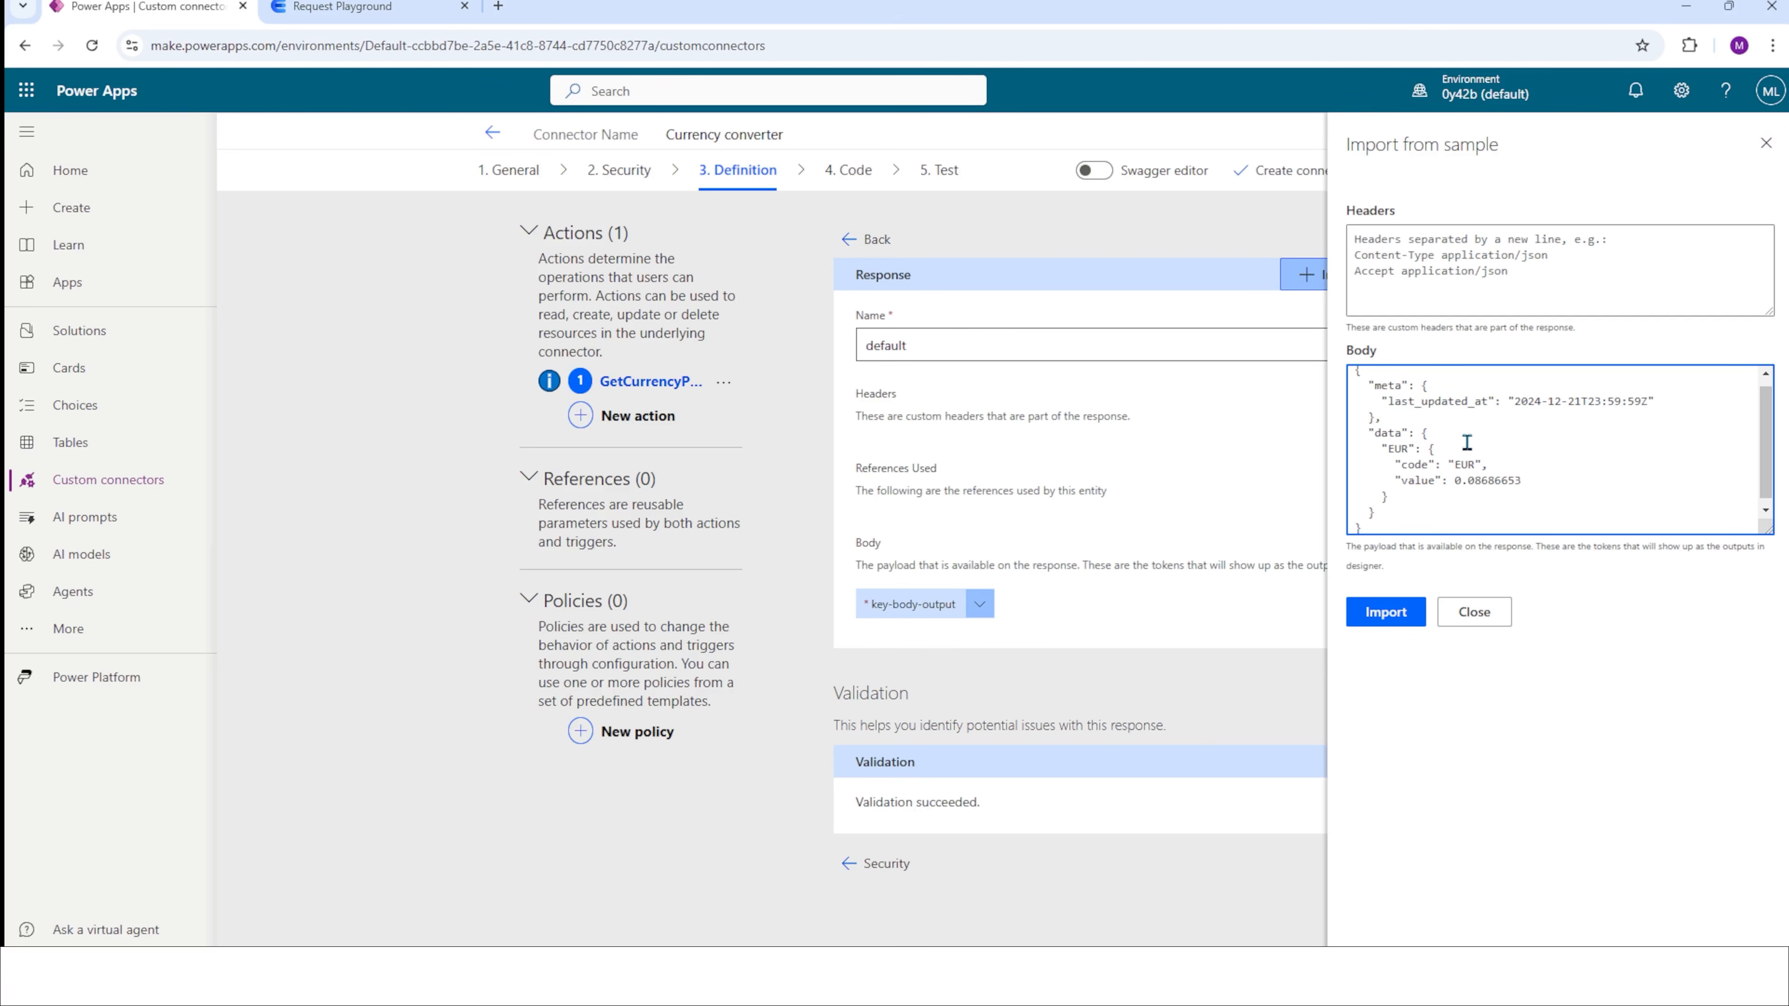
click(1391, 620)
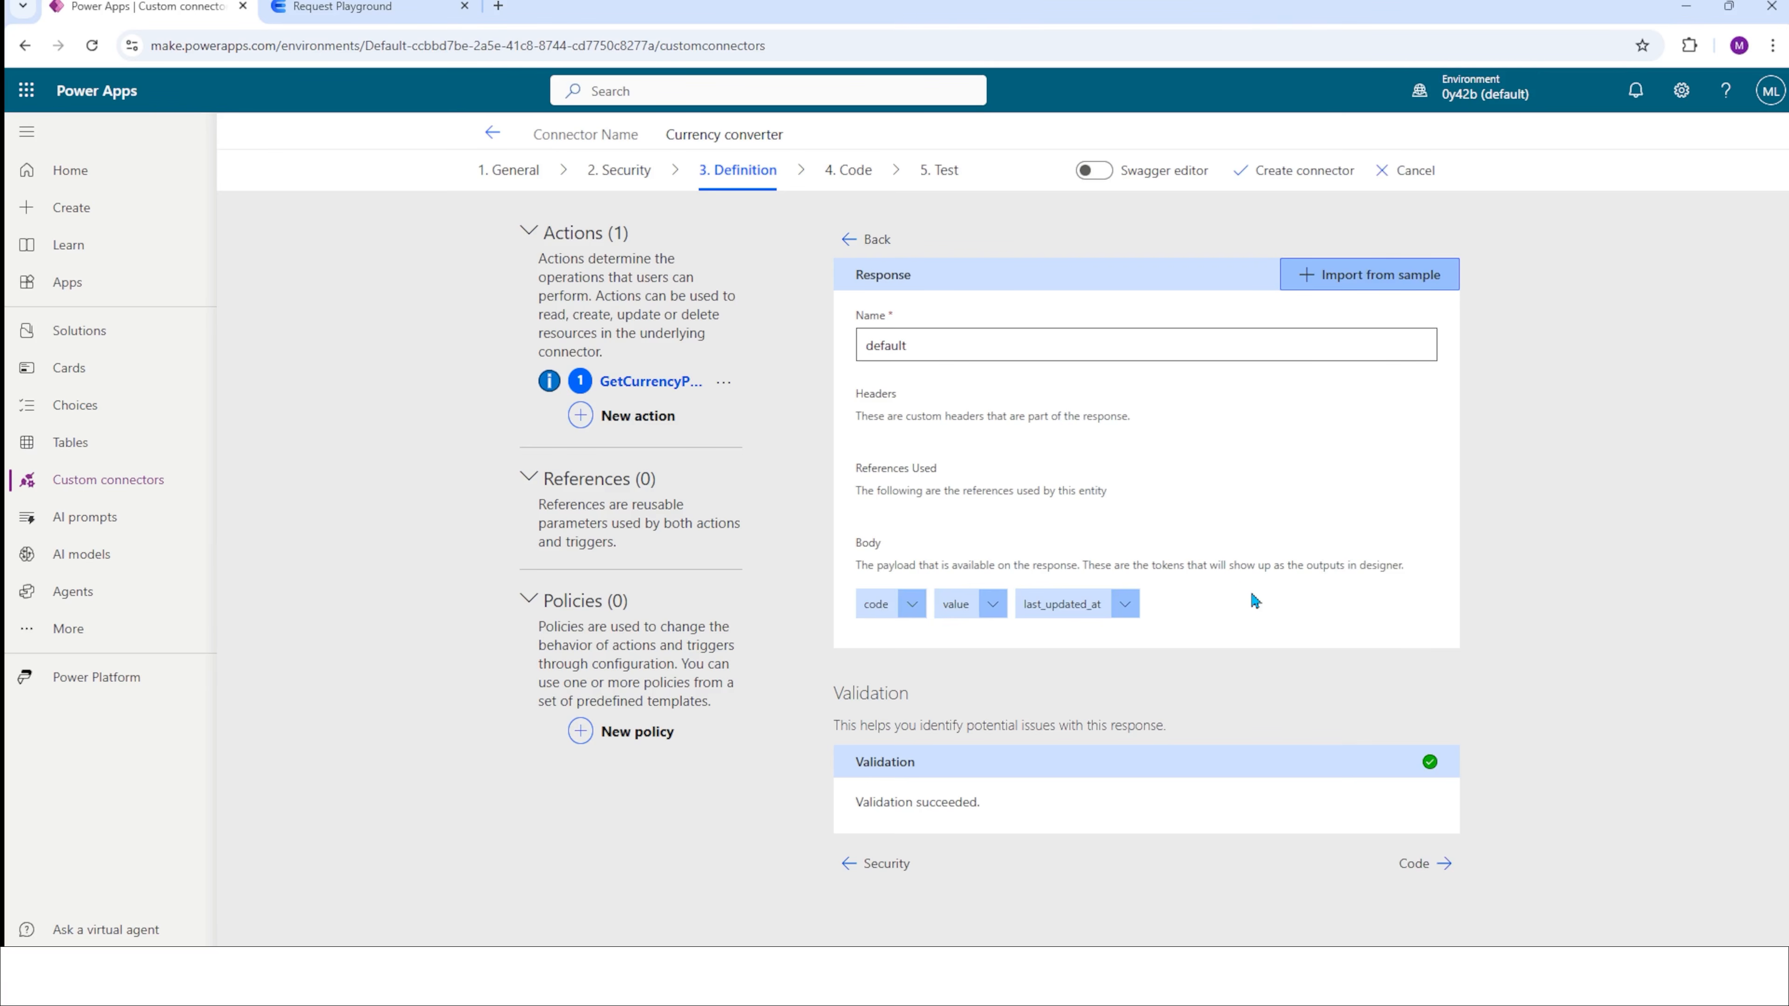
click(878, 240)
Describe the action as "get currency conversion rates" and create the connector.
scroll(963, 857, down, 10)
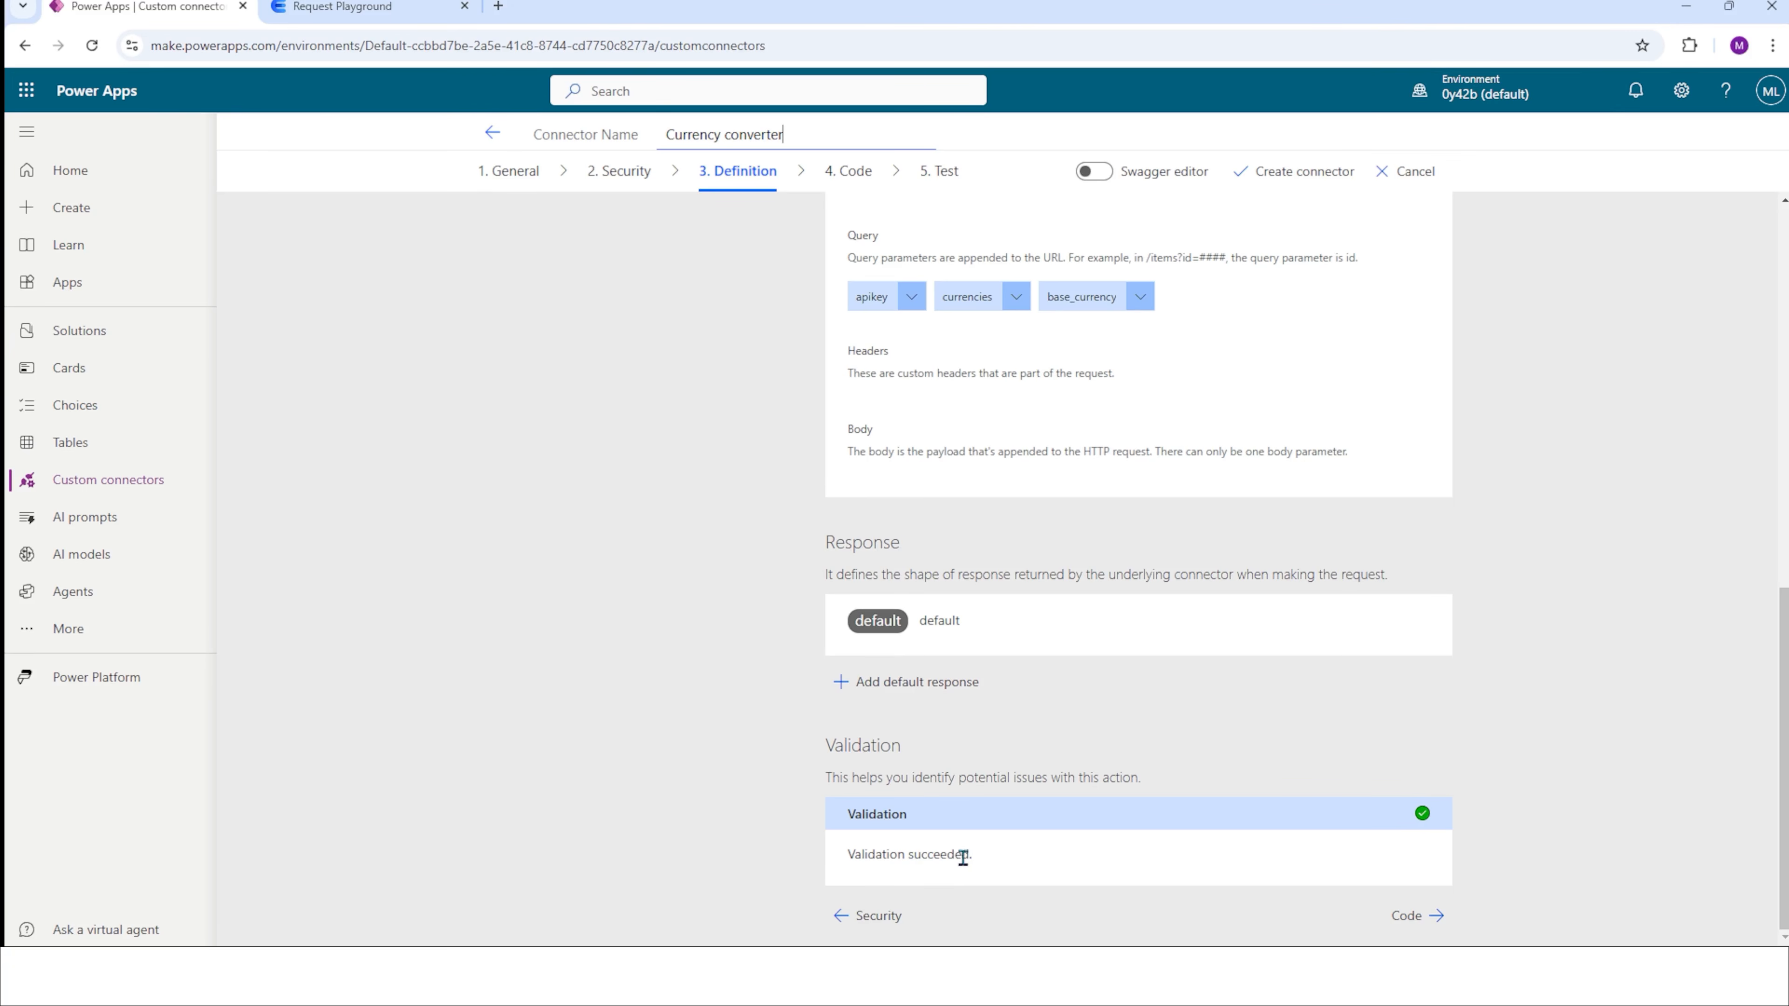
scroll(1049, 747, up, 10)
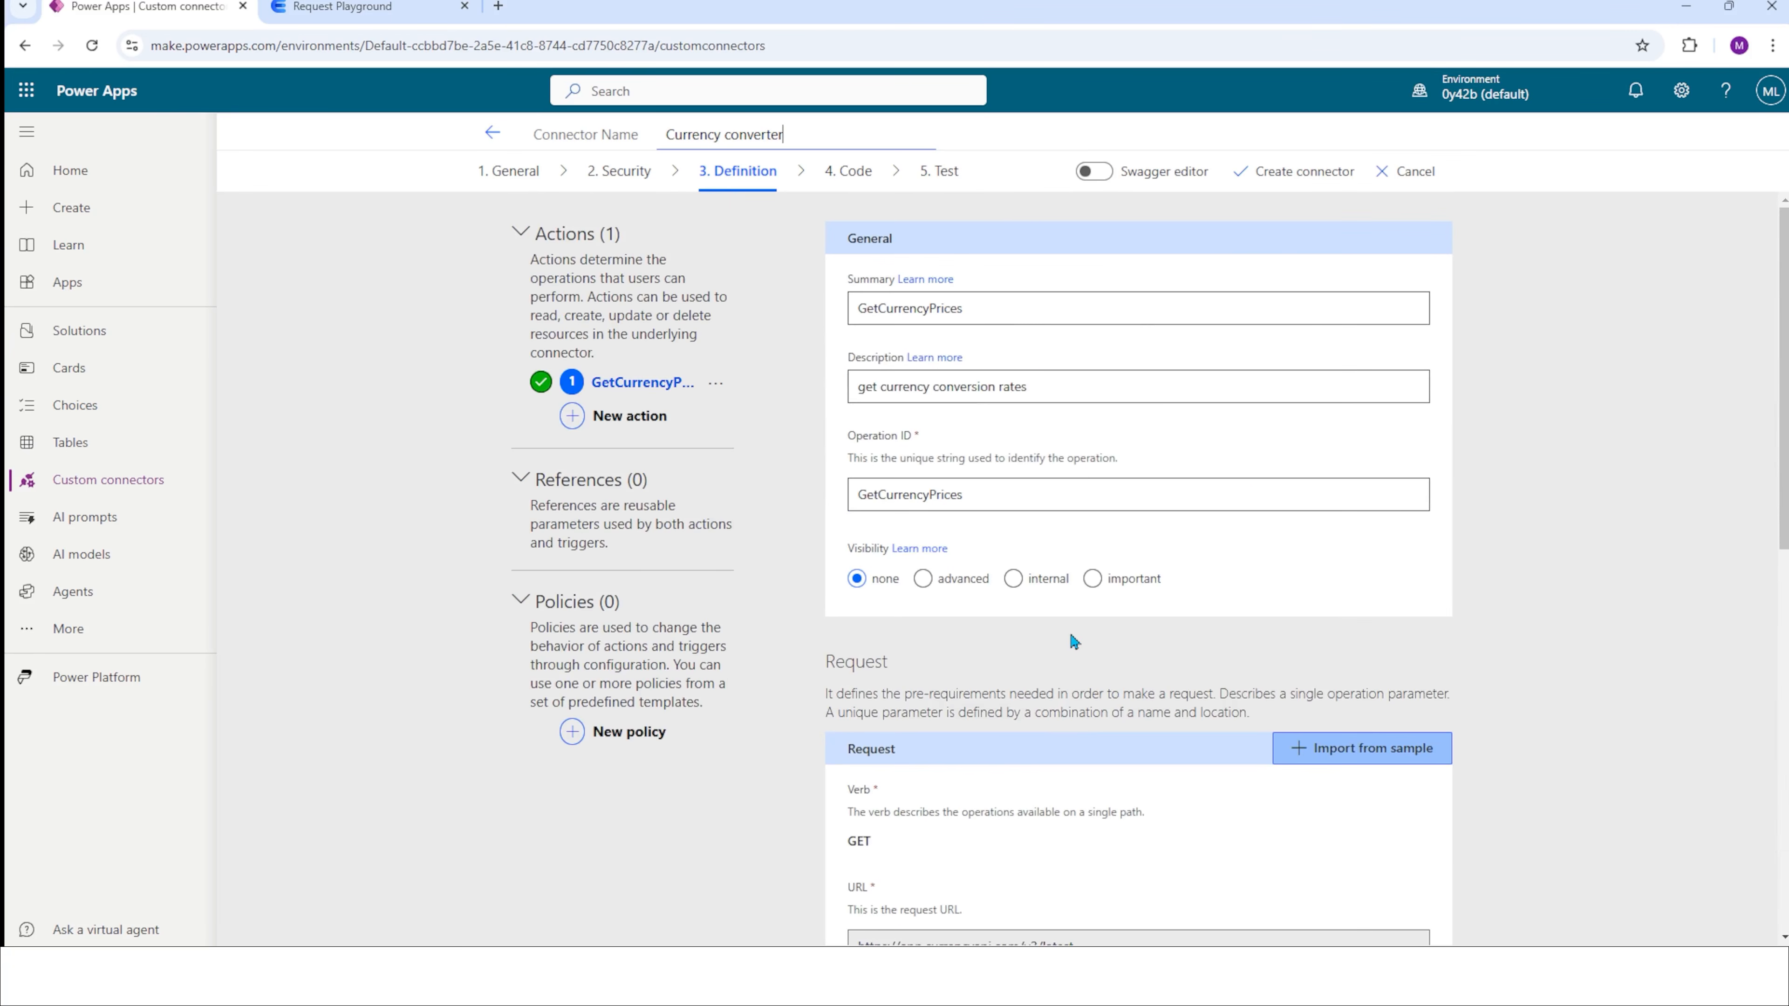
click(1303, 180)
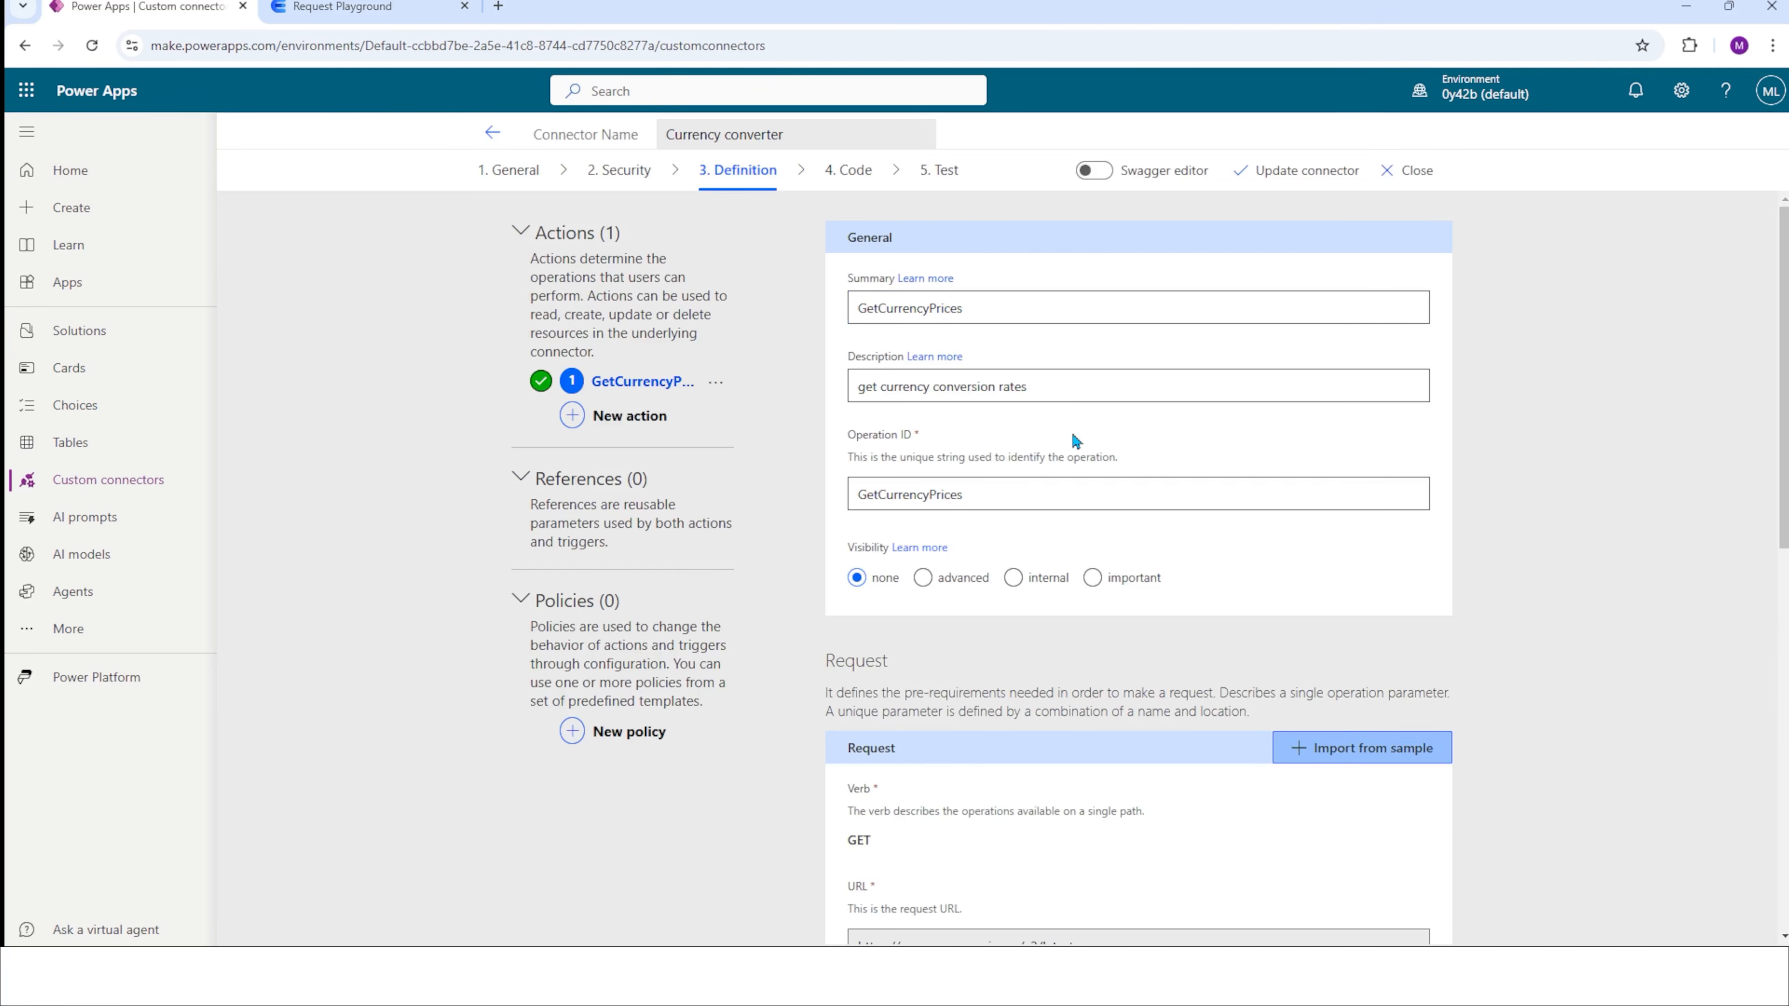
Create a new connection for testing the Currency converter connector, pasting the API key into its ApiKey field.
click(940, 170)
click(911, 353)
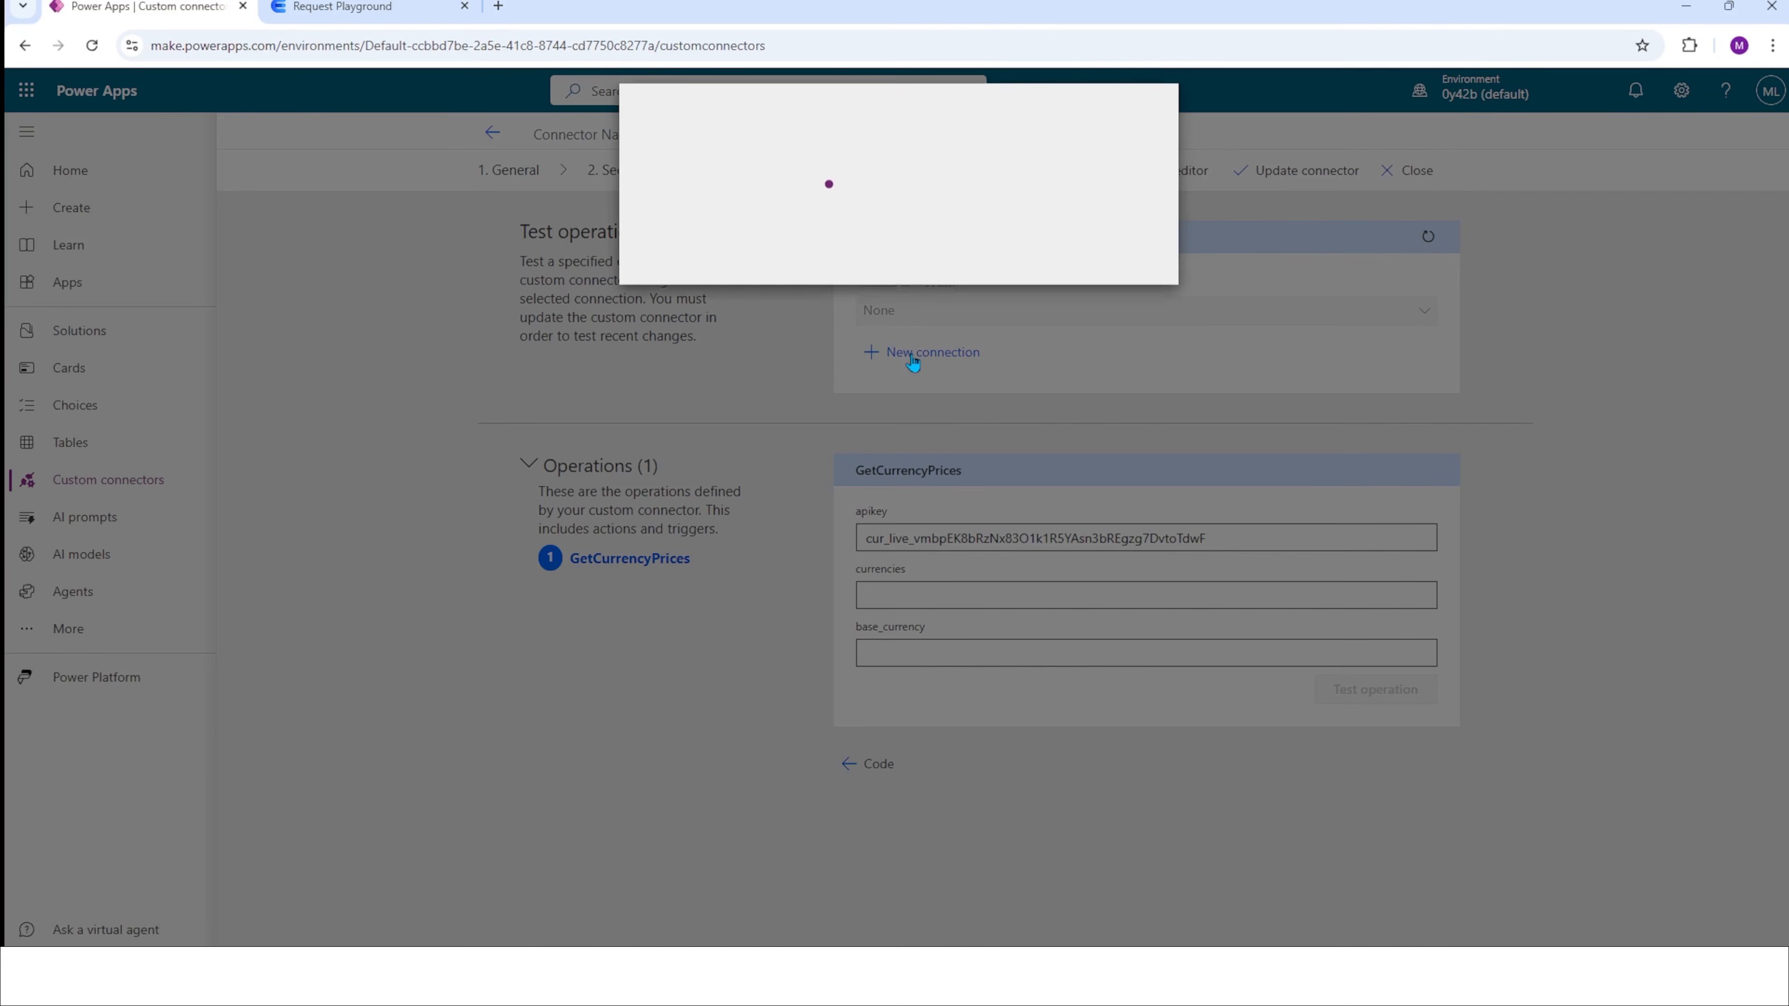
key(ctrl+v)
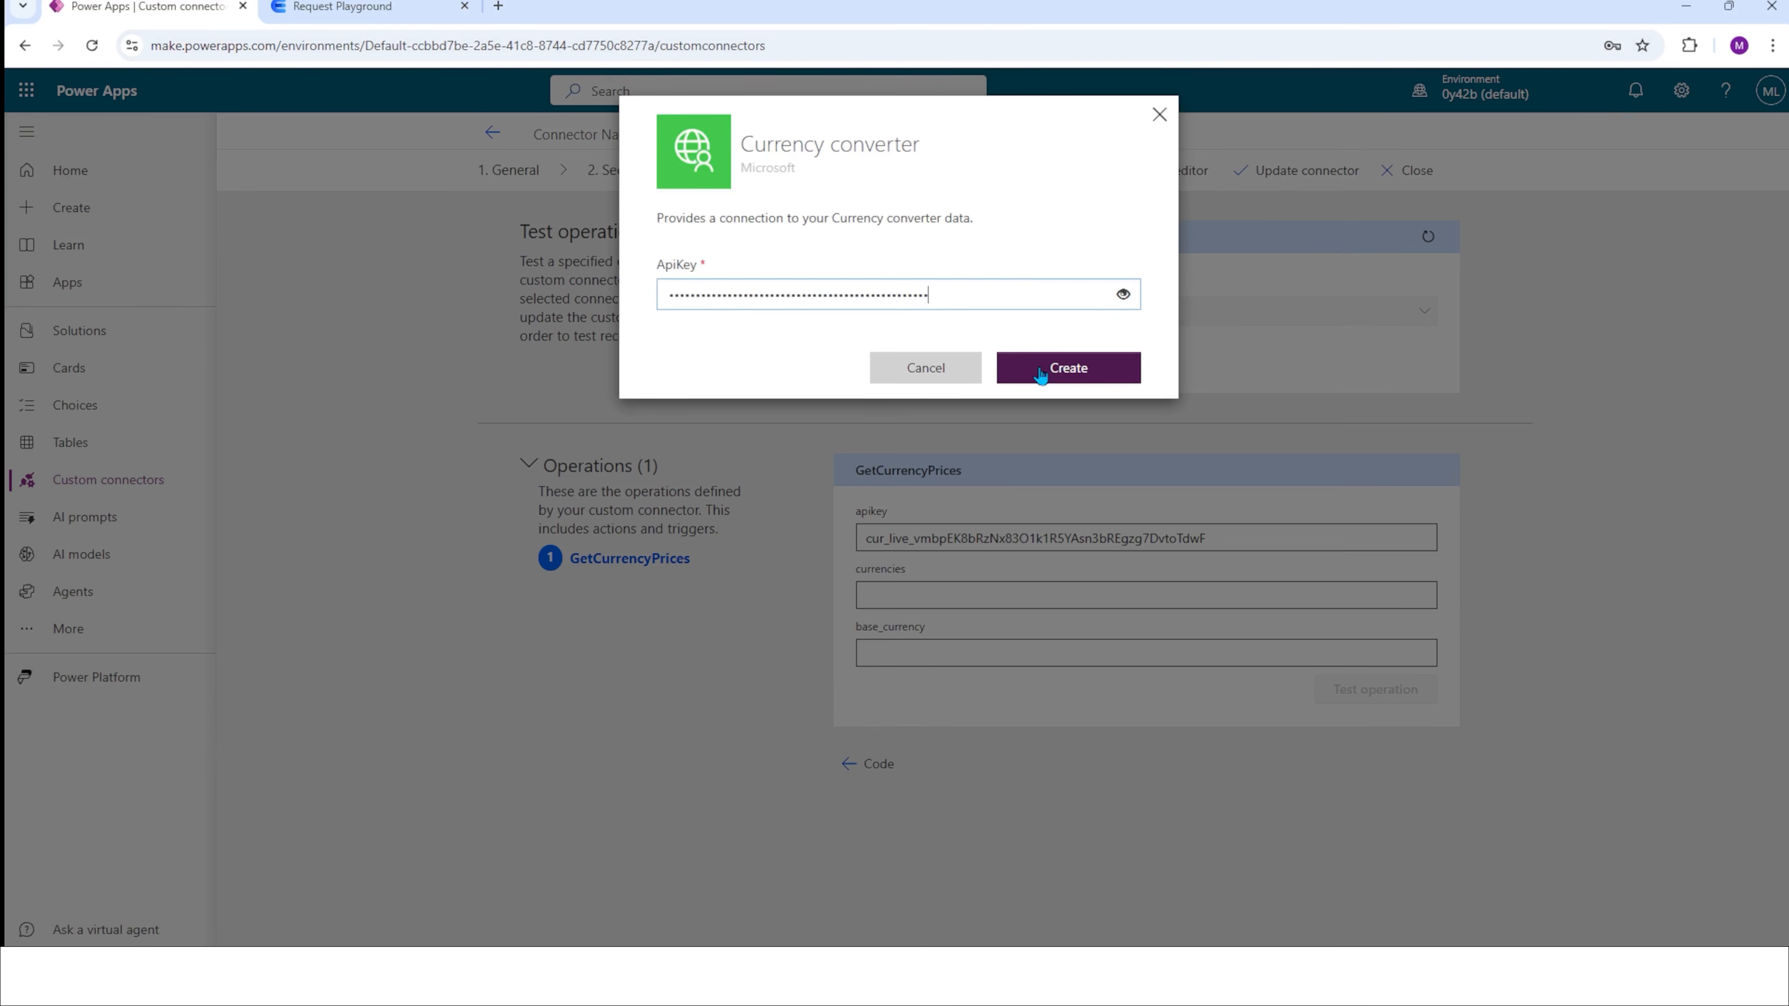
click(1046, 368)
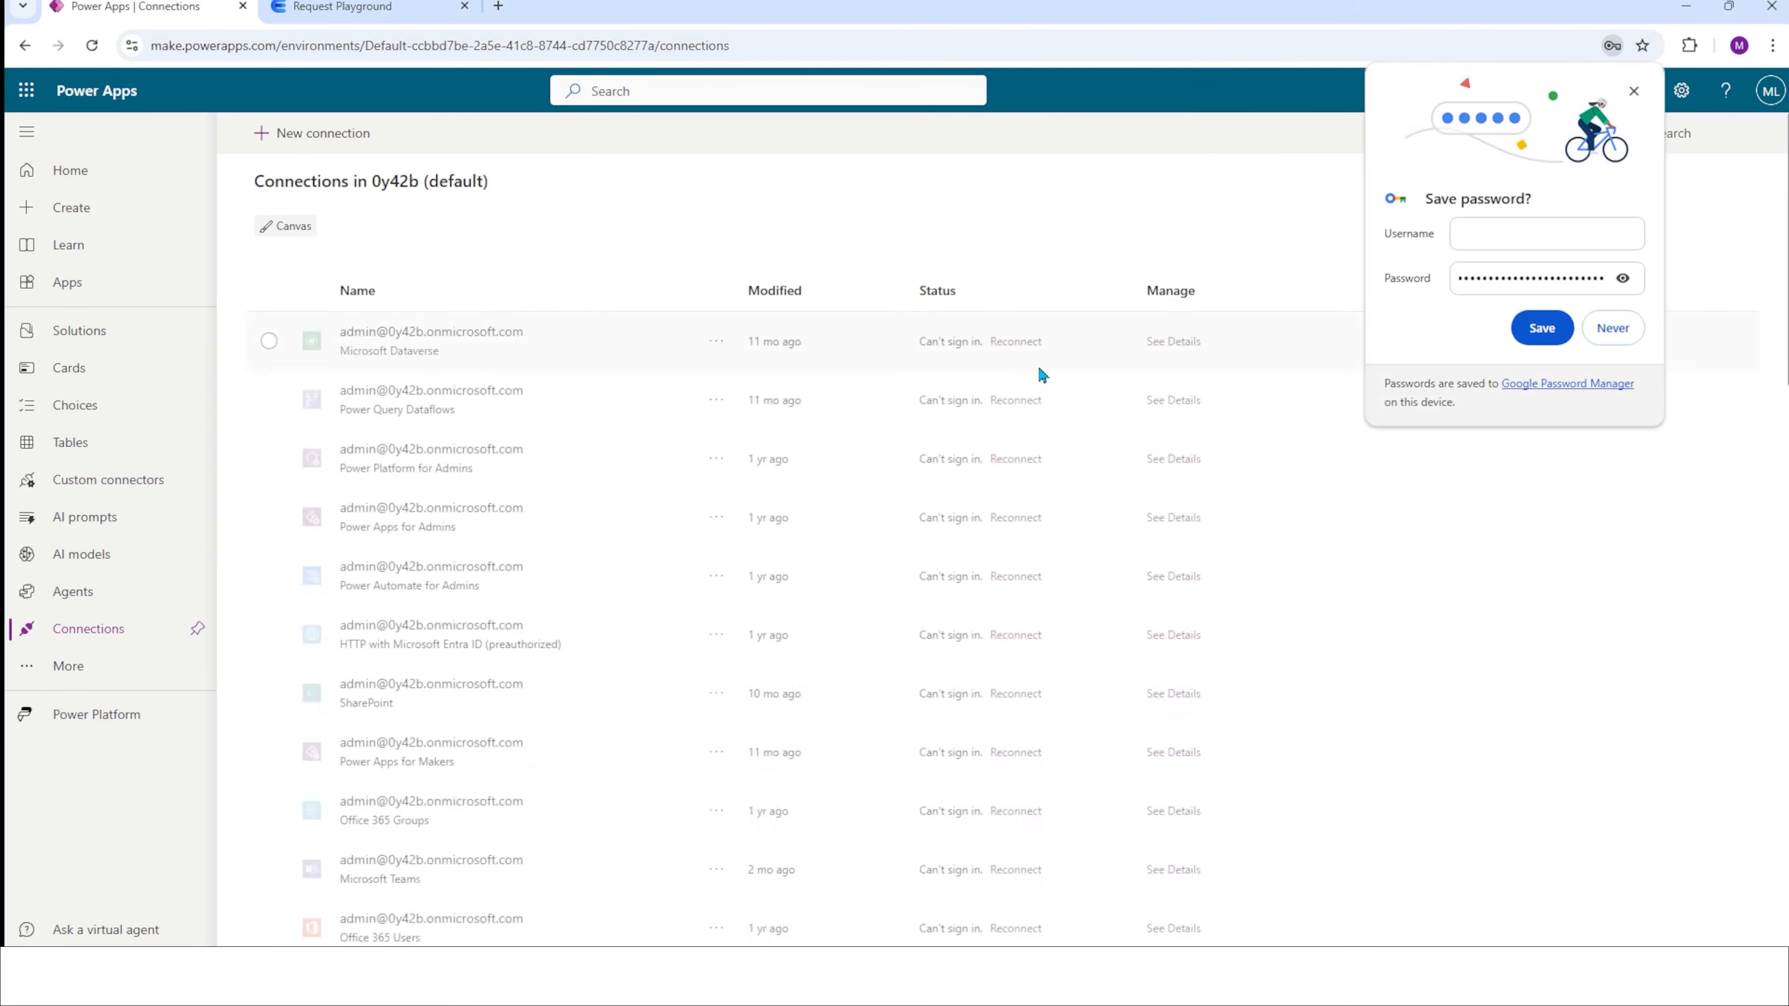
Check the new connection in the connections list and reopen the Currency converter connector at its Test stage.
scroll(636, 843, down, 10)
scroll(636, 843, down, 5)
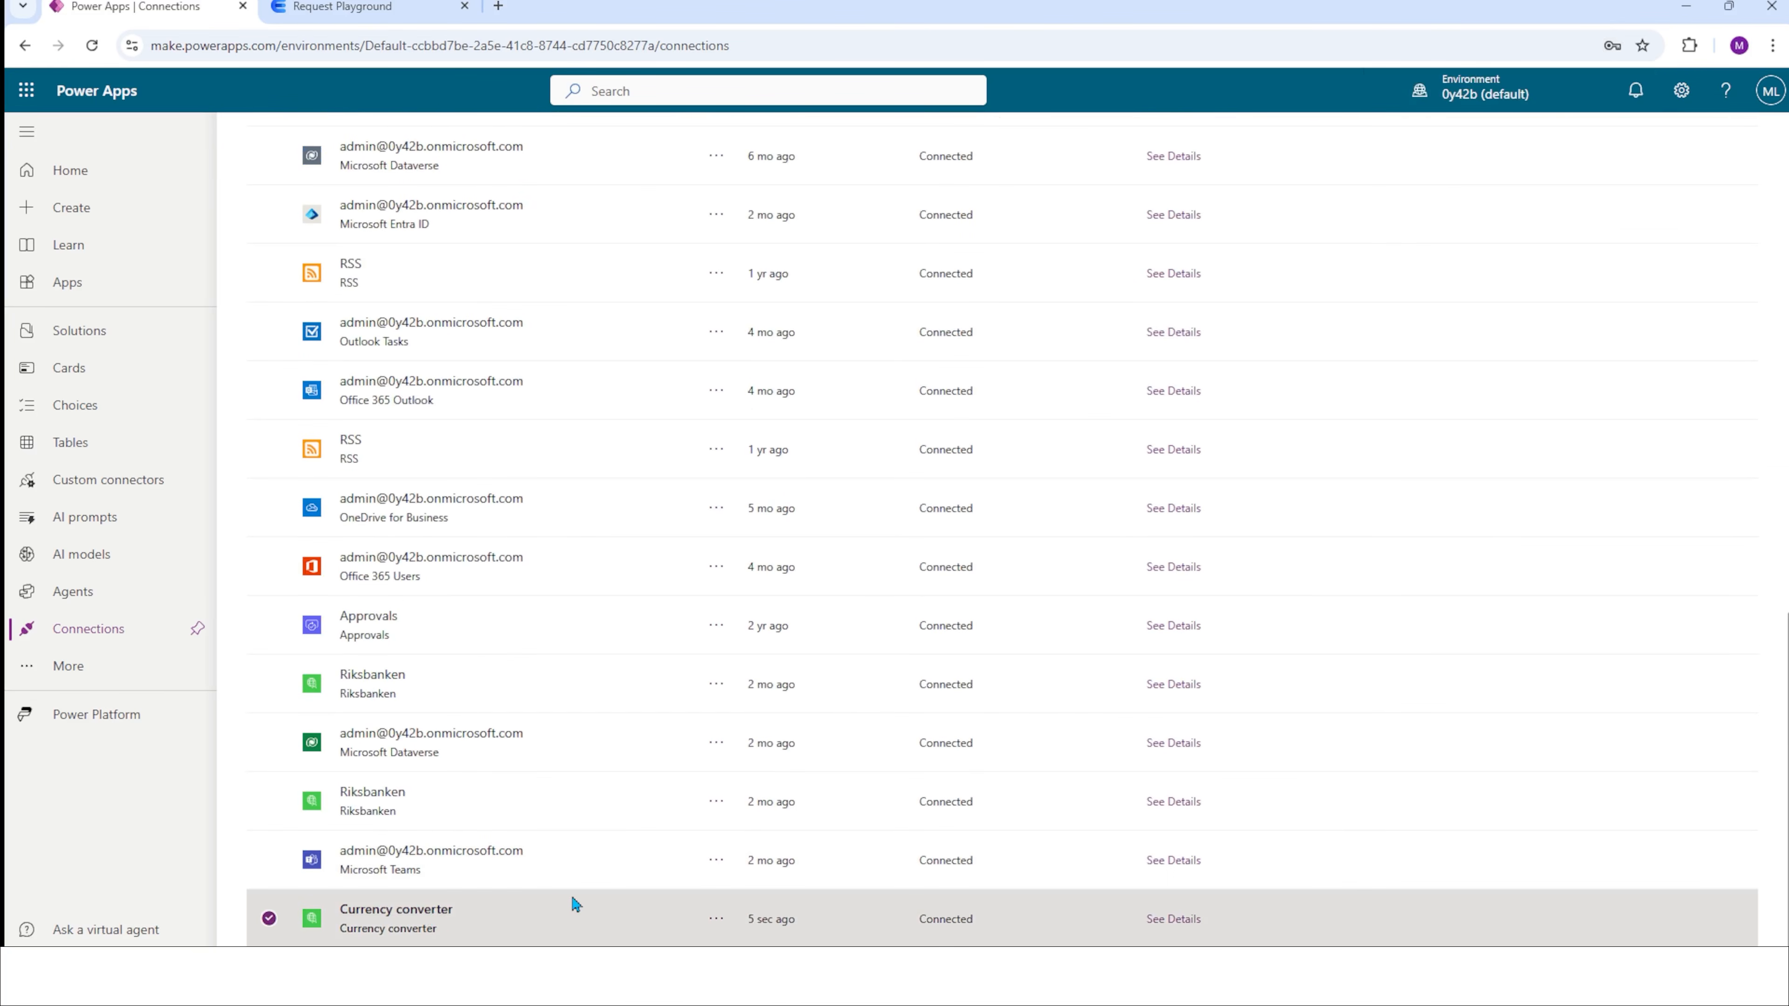
click(134, 485)
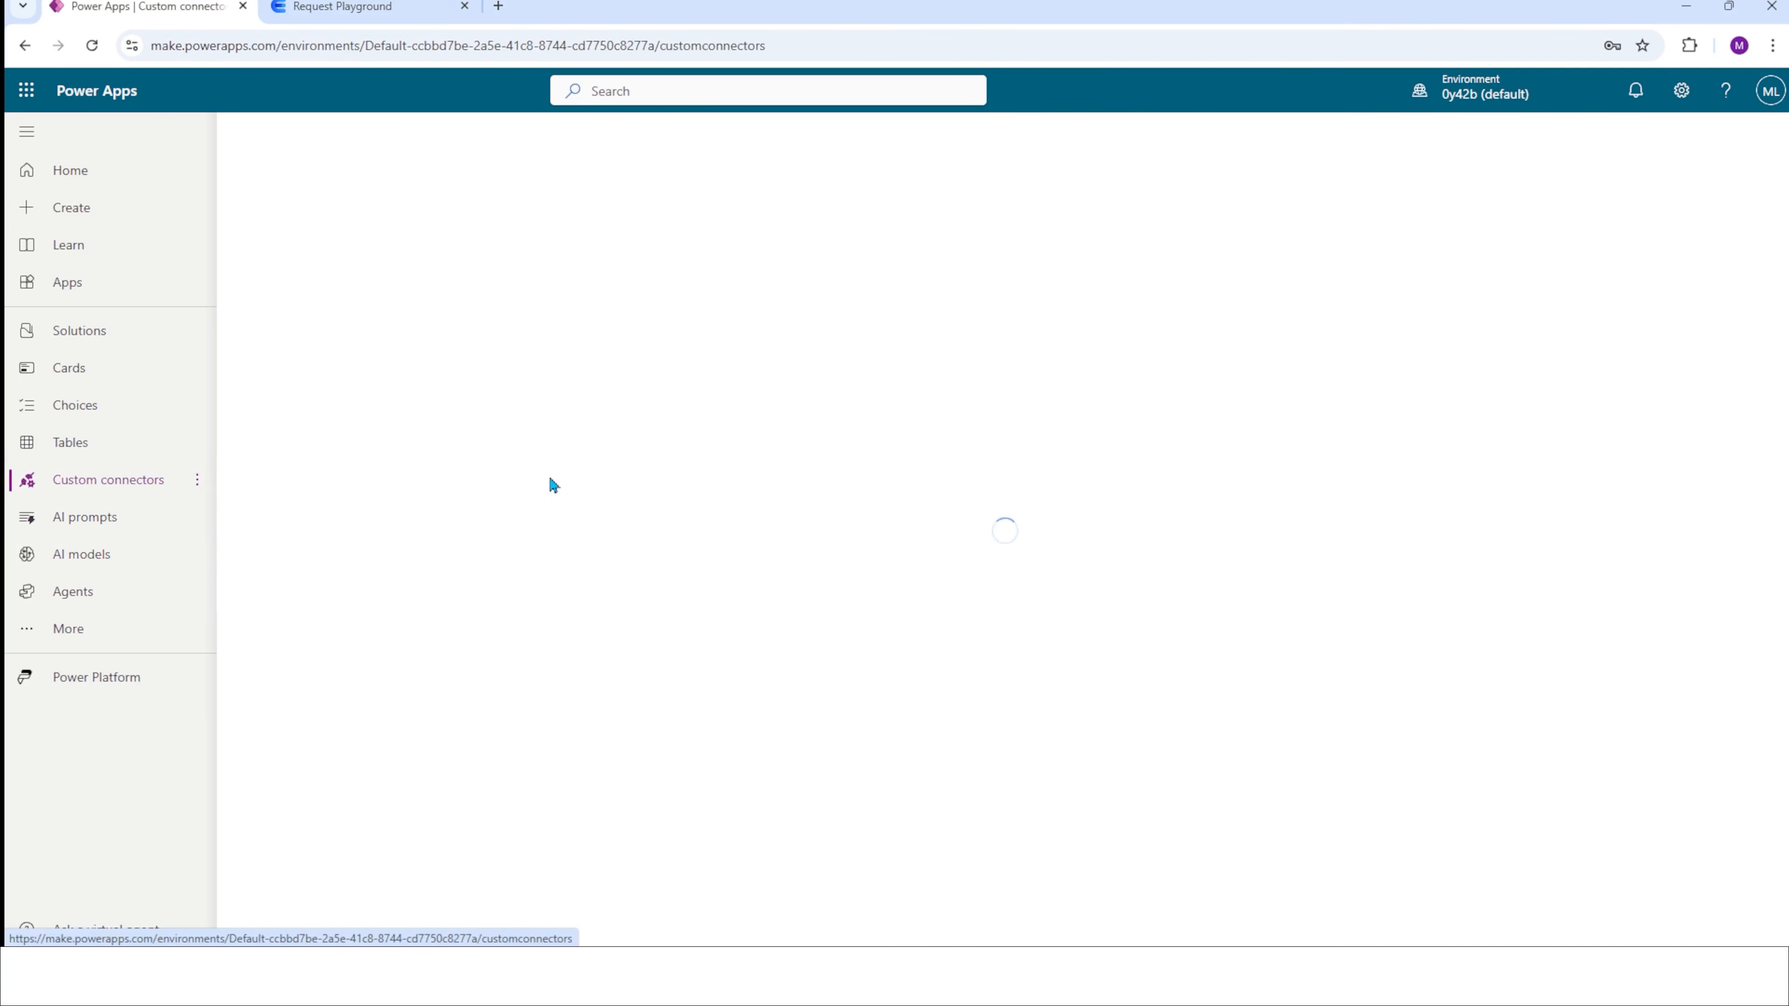
click(1424, 248)
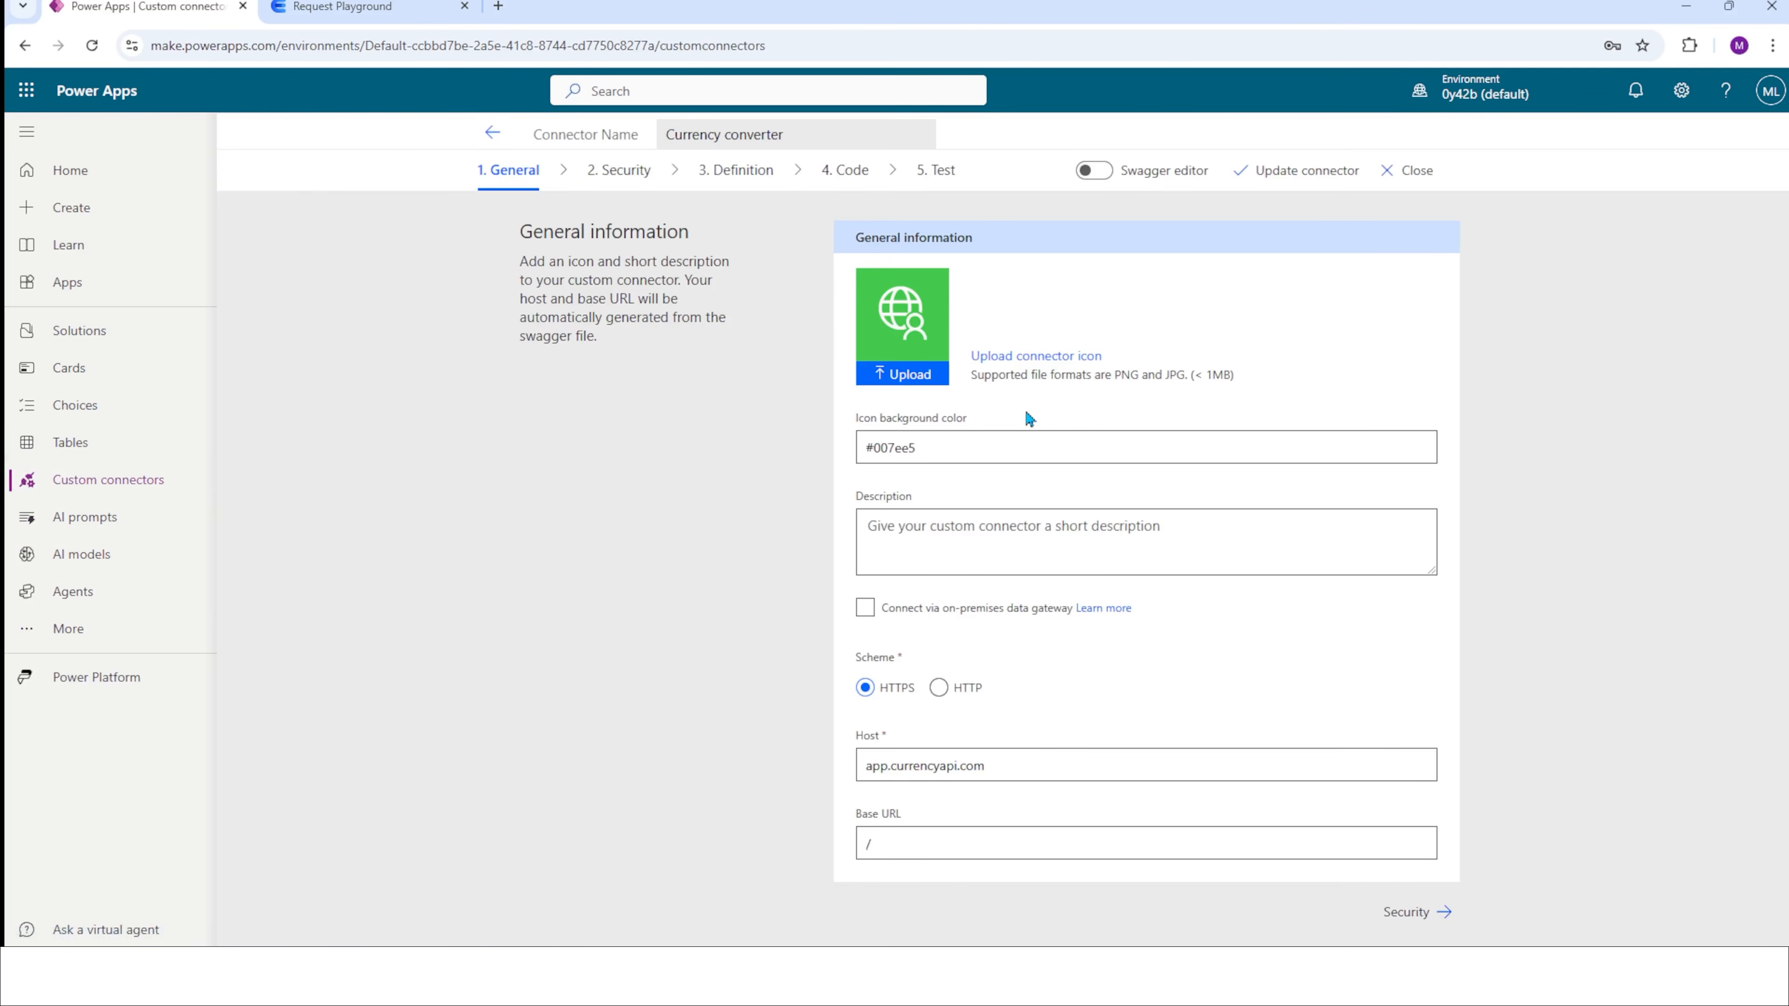
click(937, 170)
Test the GetCurrencyPrices operation with currencies EUR and base_currency SEK, and check its response against the Request Playground.
click(935, 650)
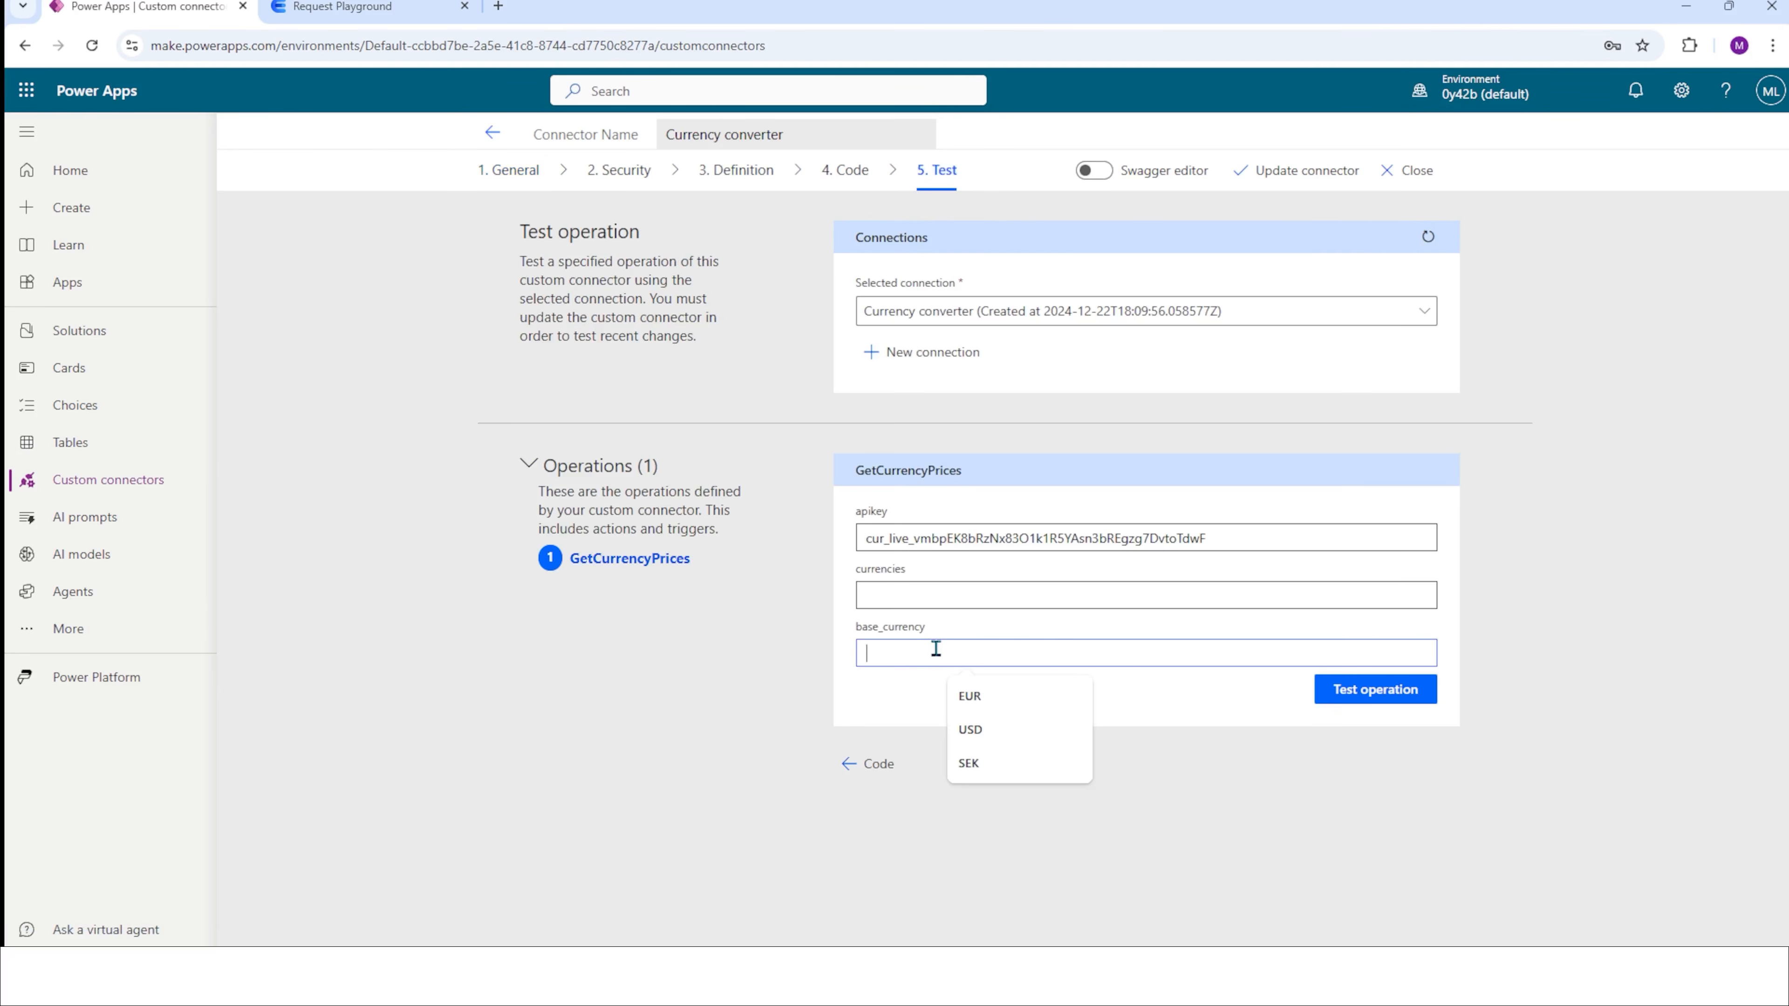
click(989, 753)
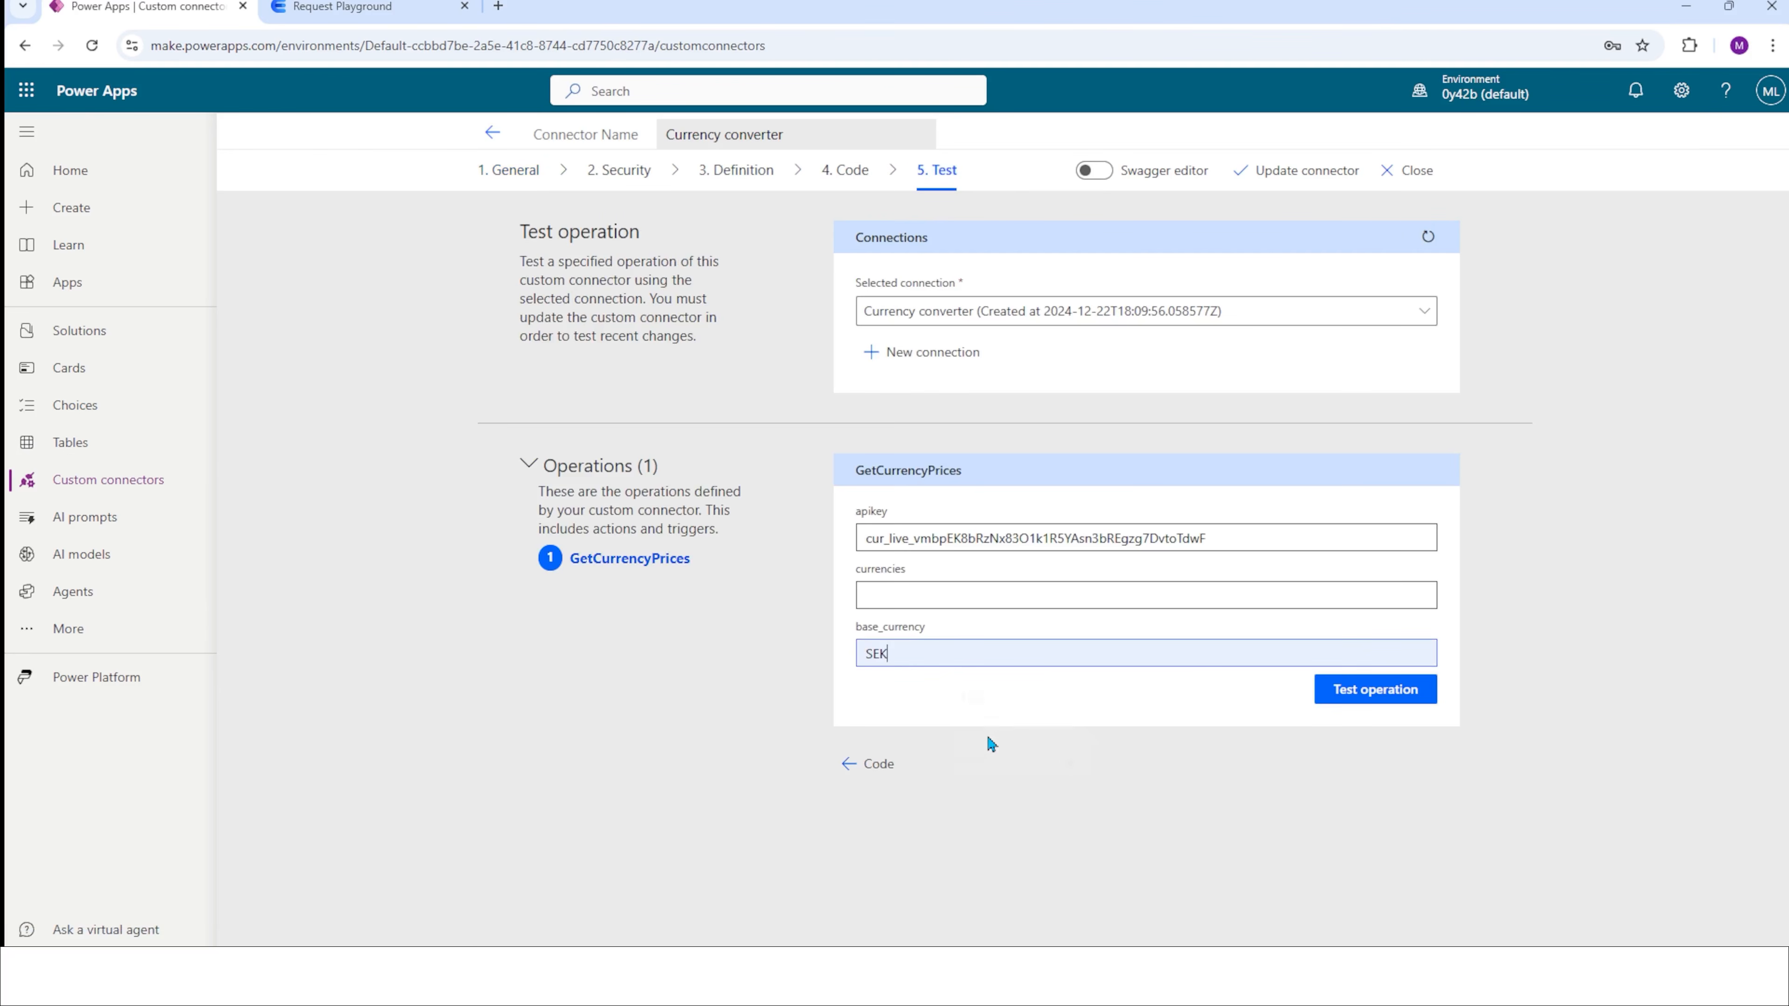
click(927, 591)
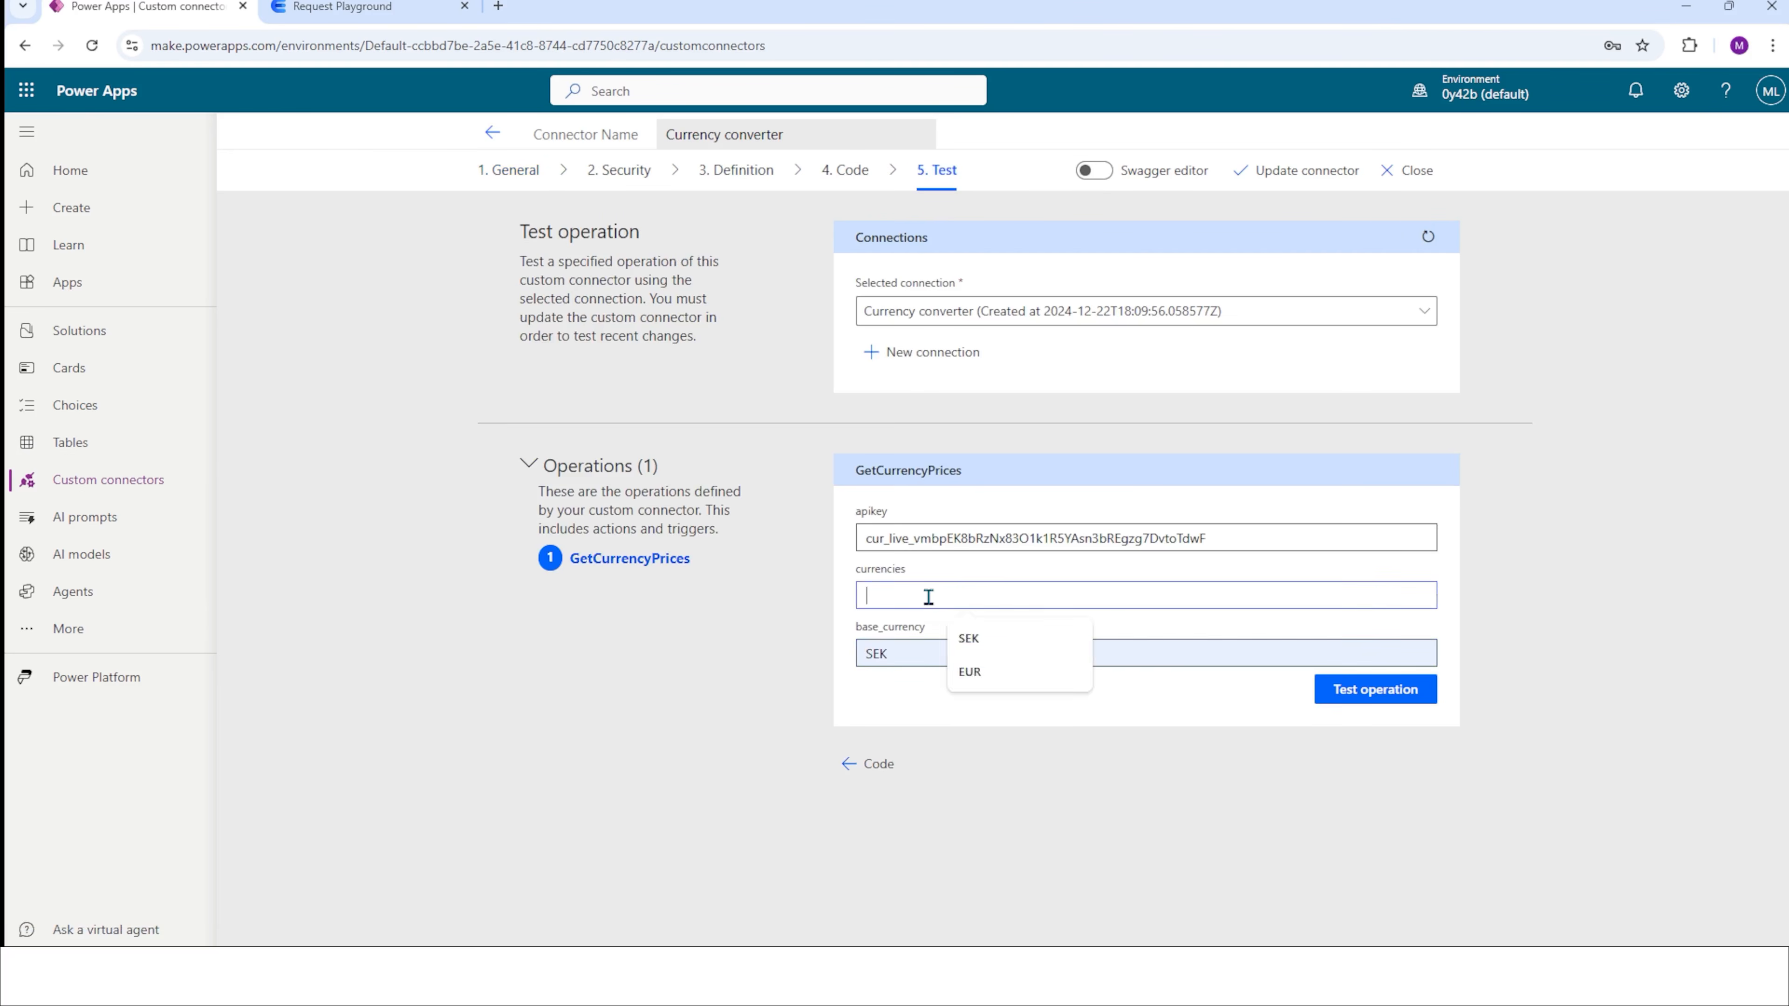
click(975, 668)
click(1366, 691)
scroll(699, 748, down, 7)
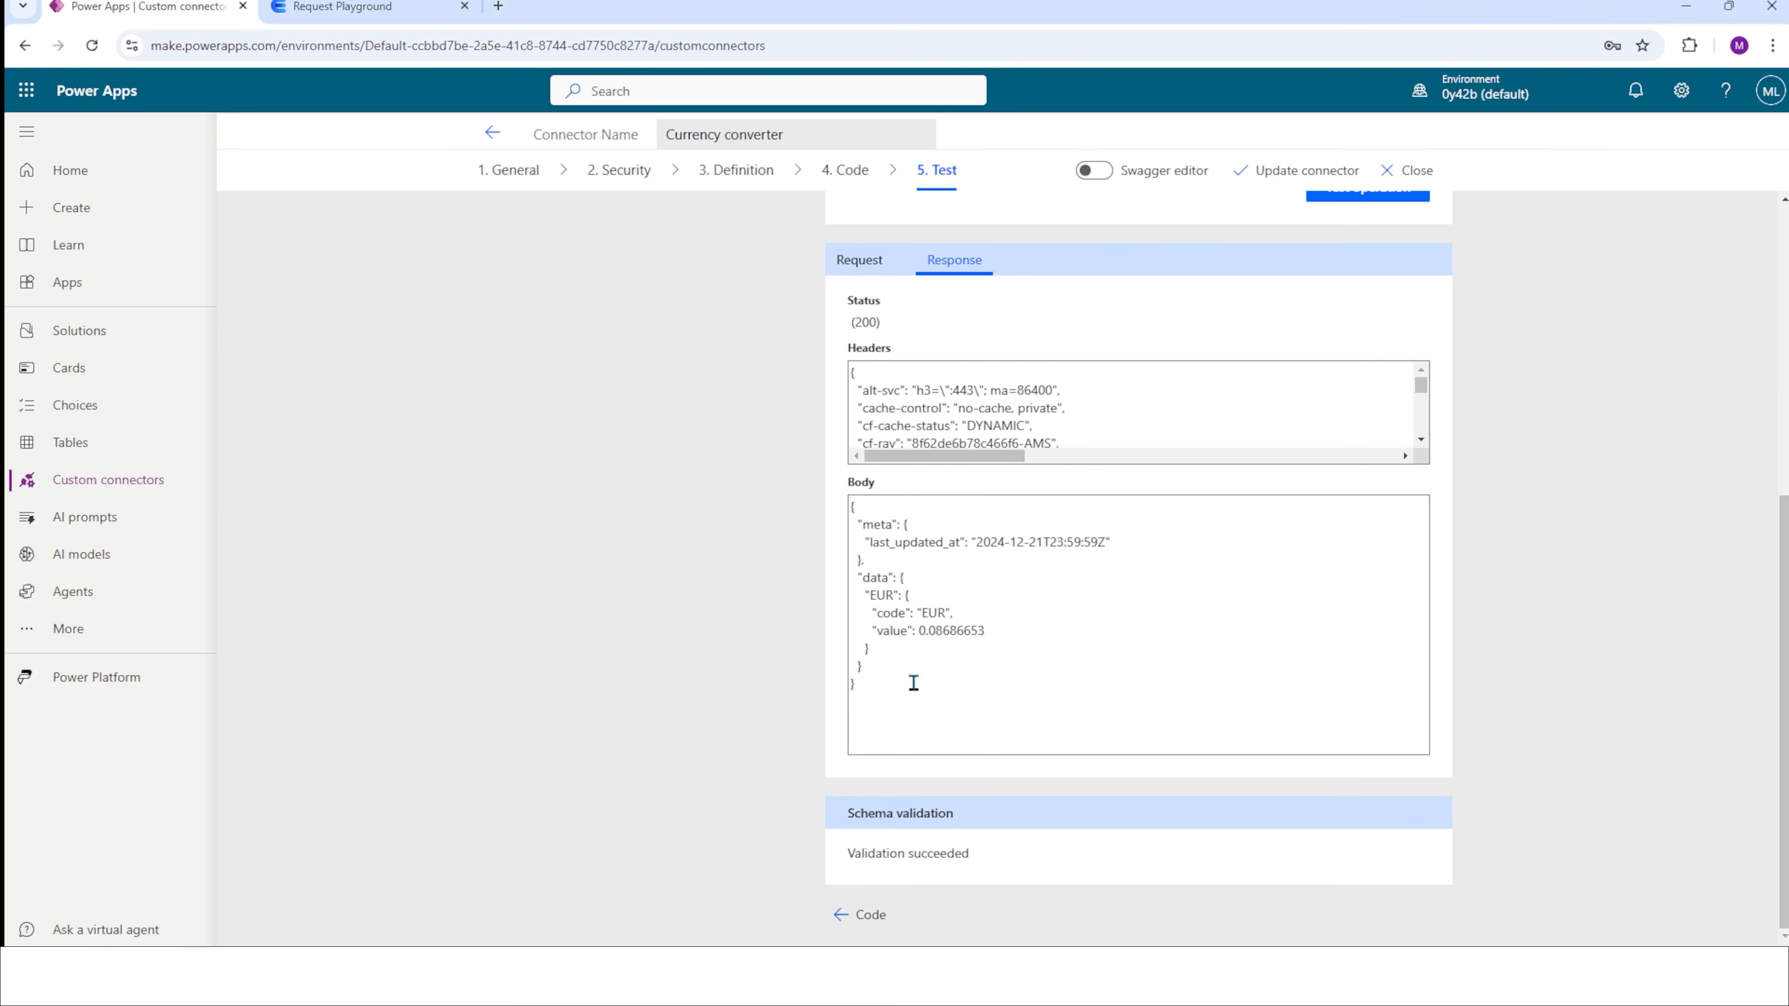
click(342, 7)
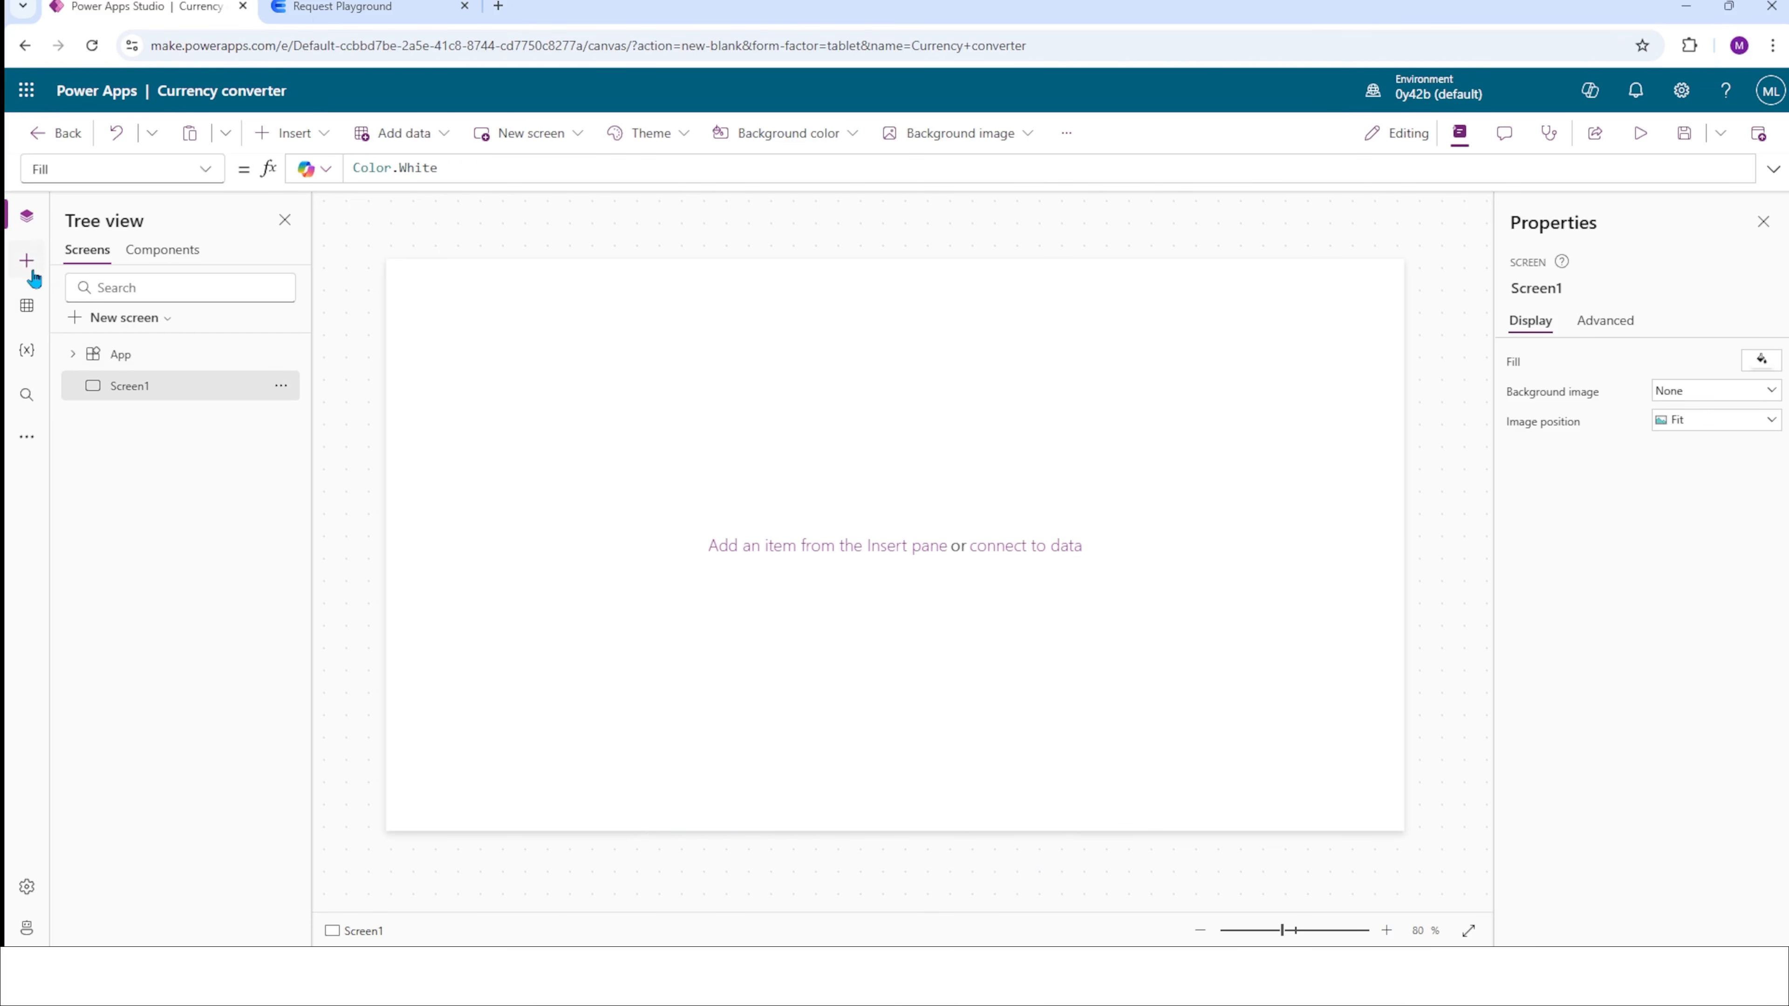
Search the data sources for "currency" and add the Currency converter connection to the canvas app.
click(27, 308)
click(117, 284)
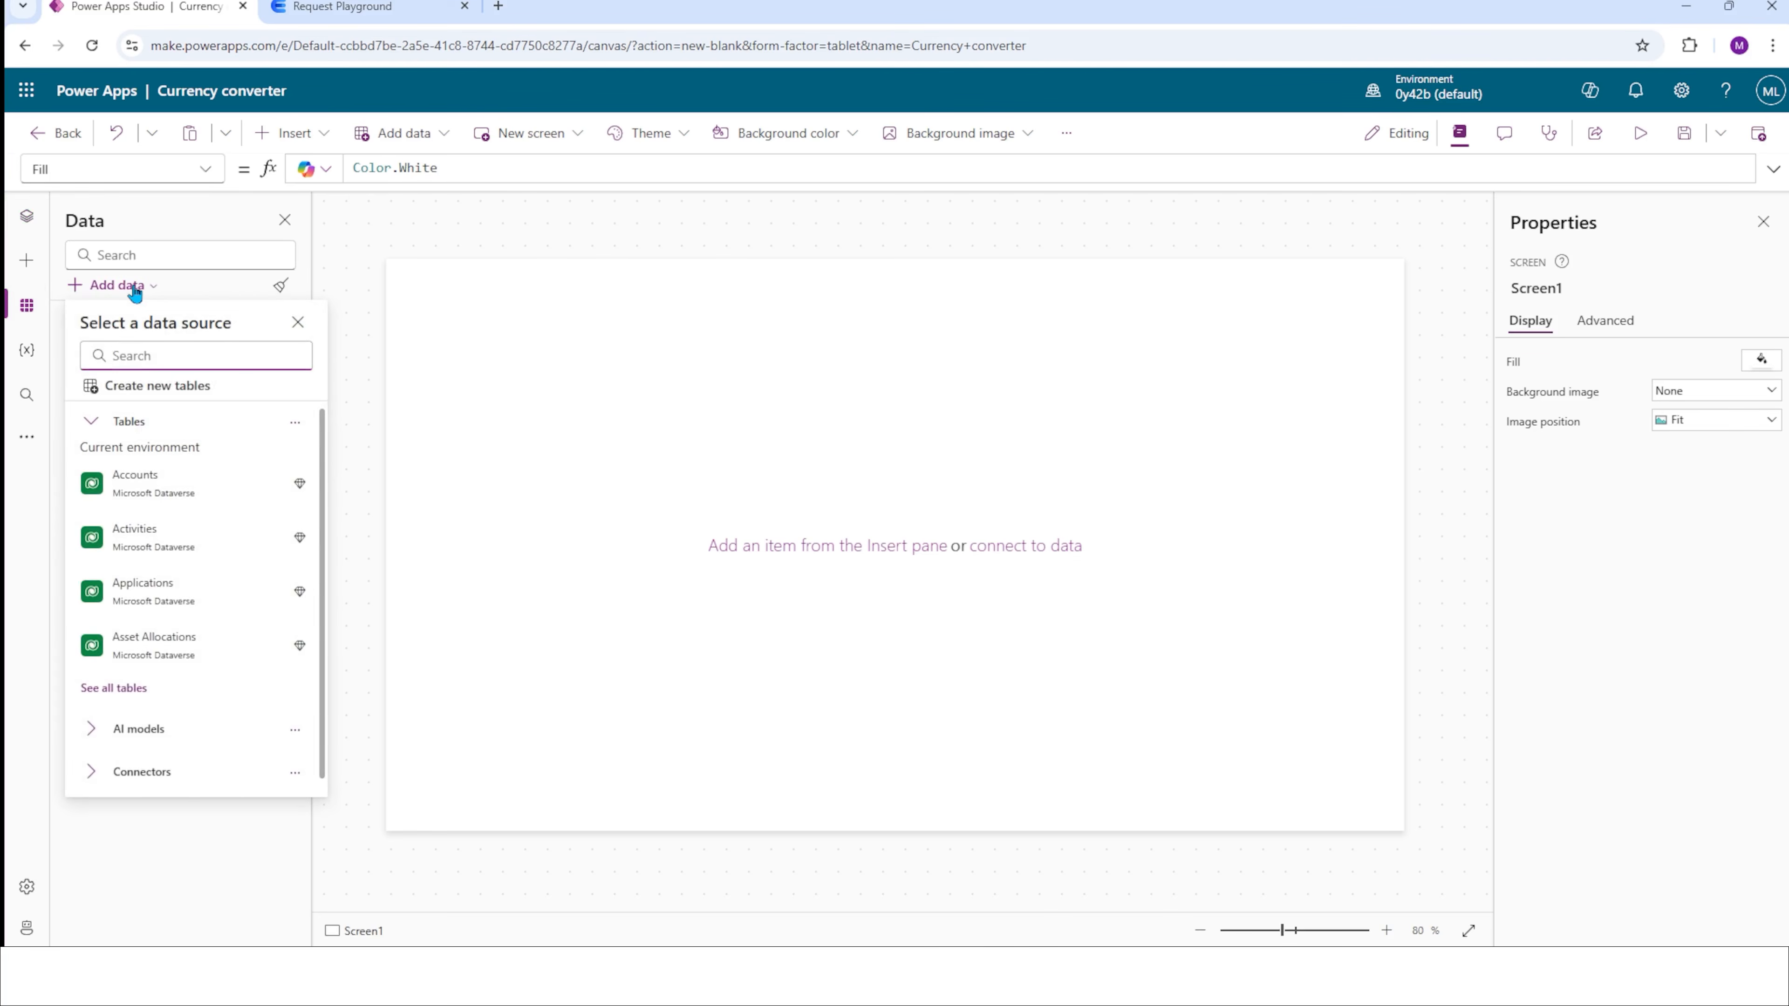
text(currency)
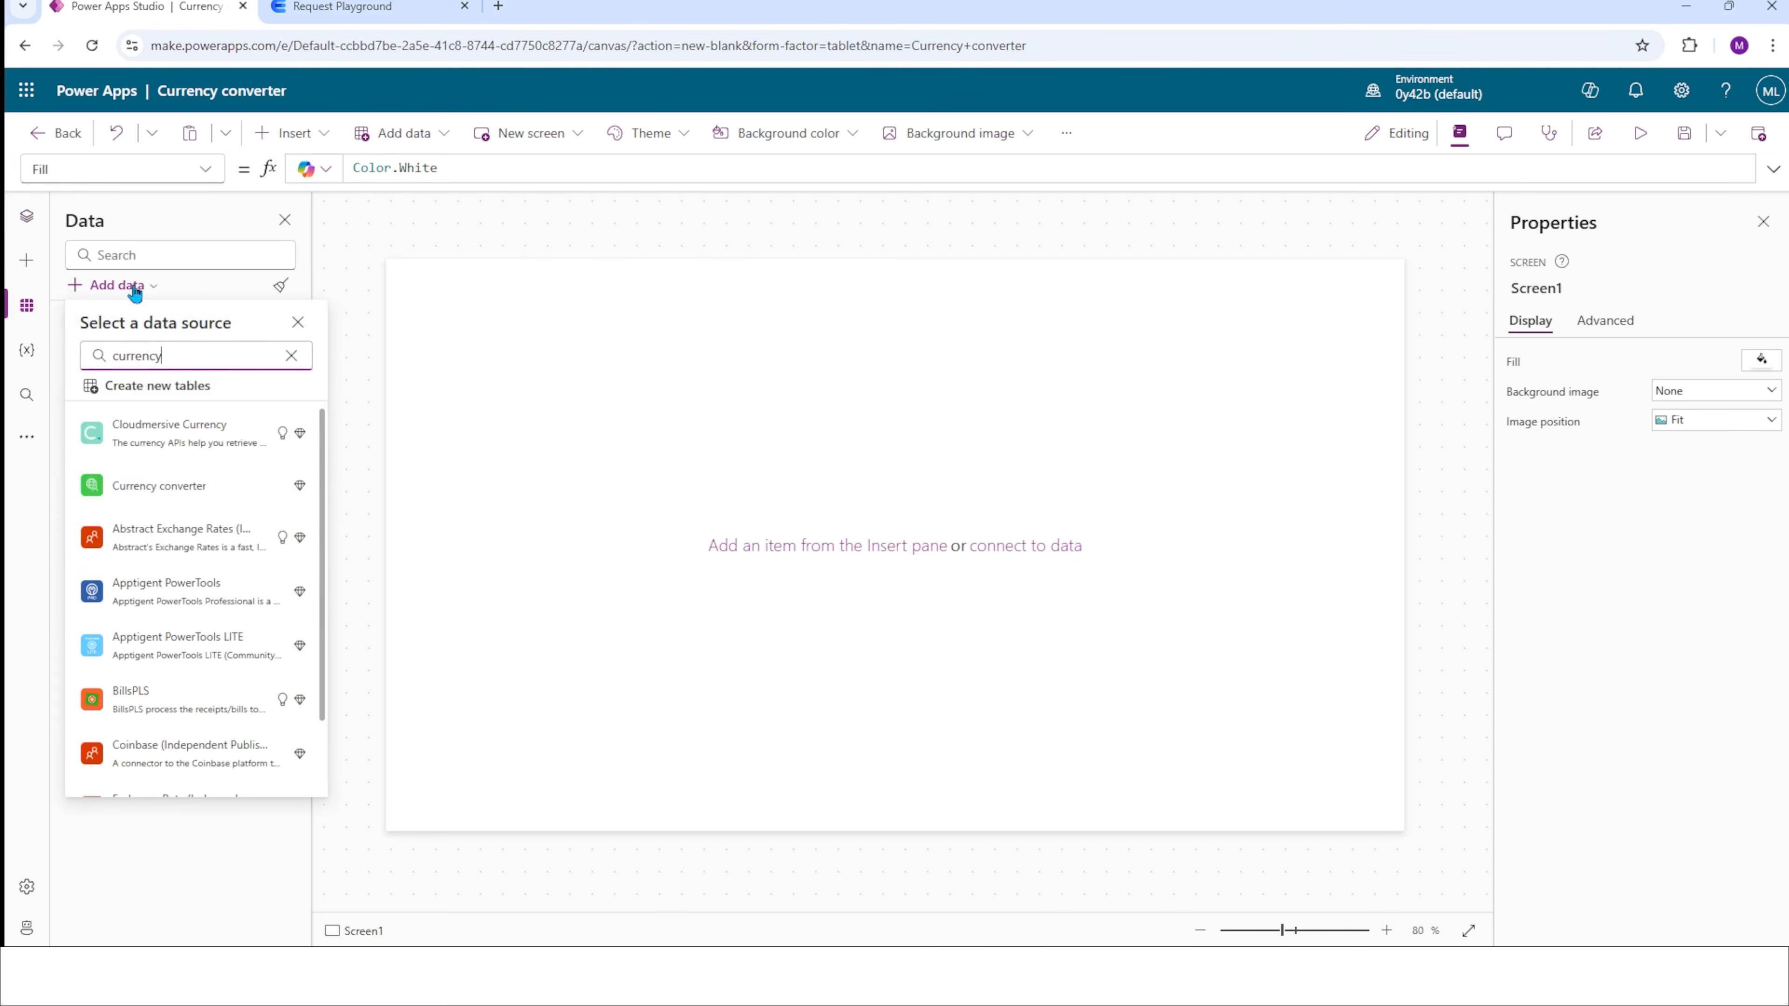
click(176, 491)
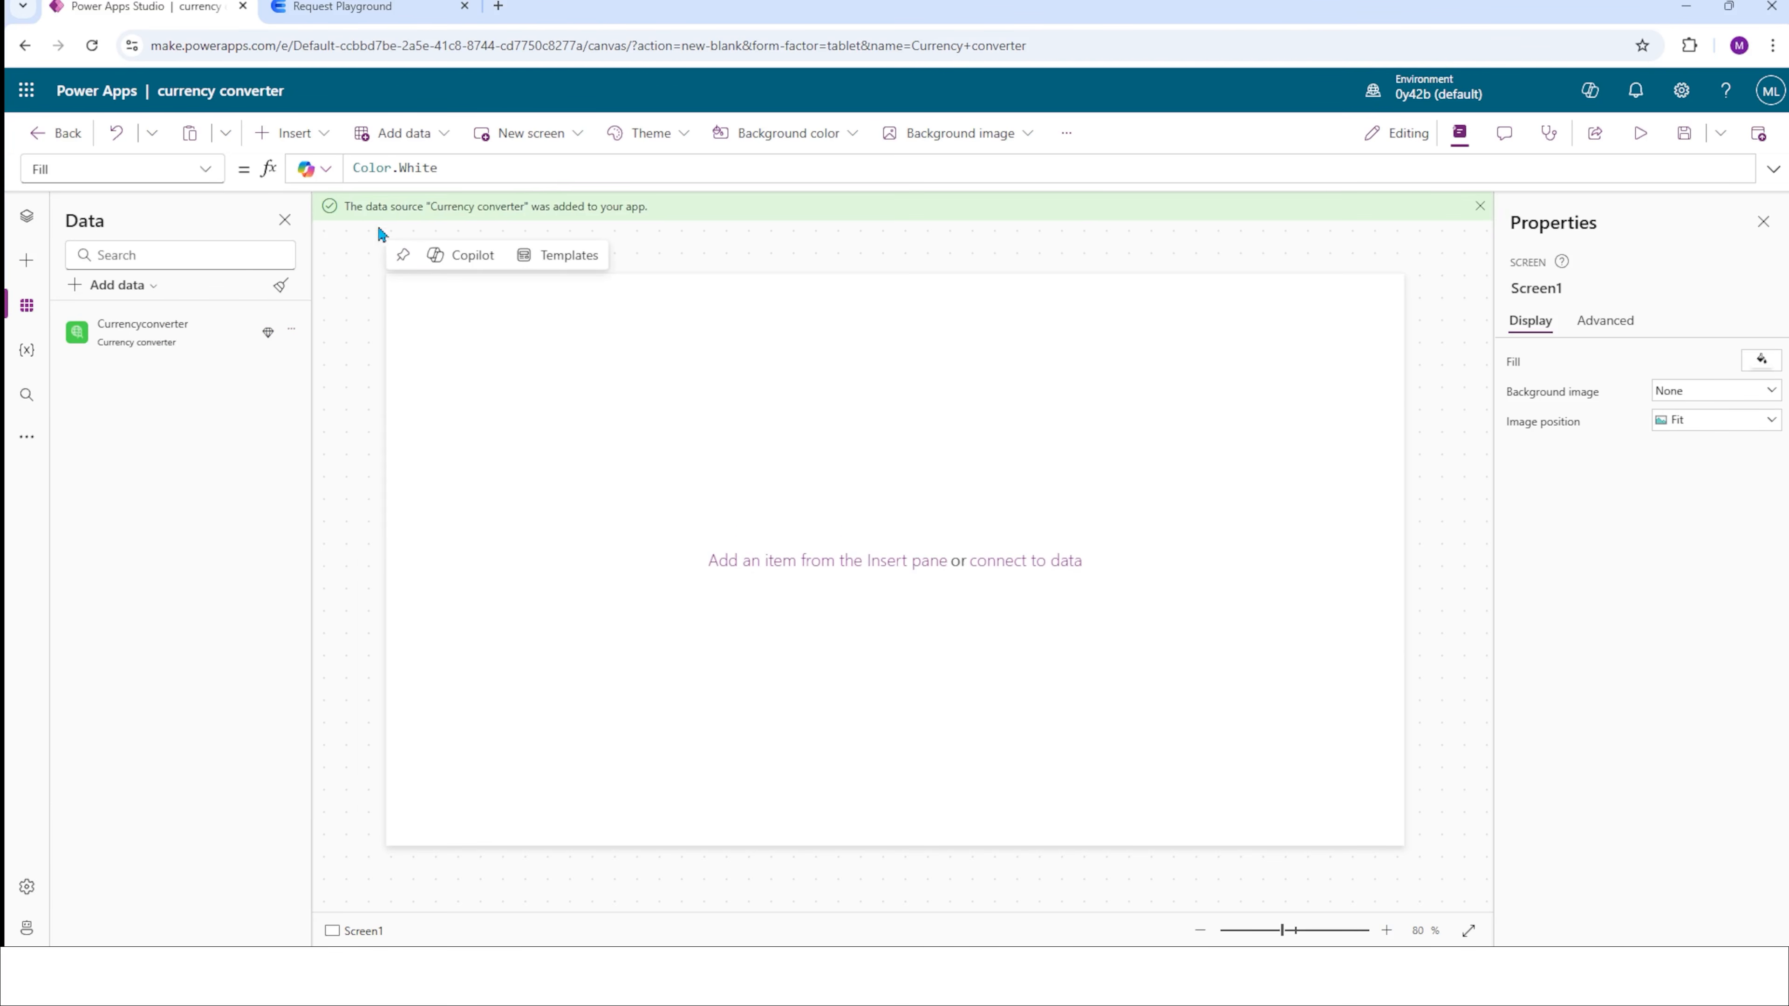
Insert a text input and a dropdown on Screen1, with the dropdown to the right of the text input.
click(292, 133)
click(359, 315)
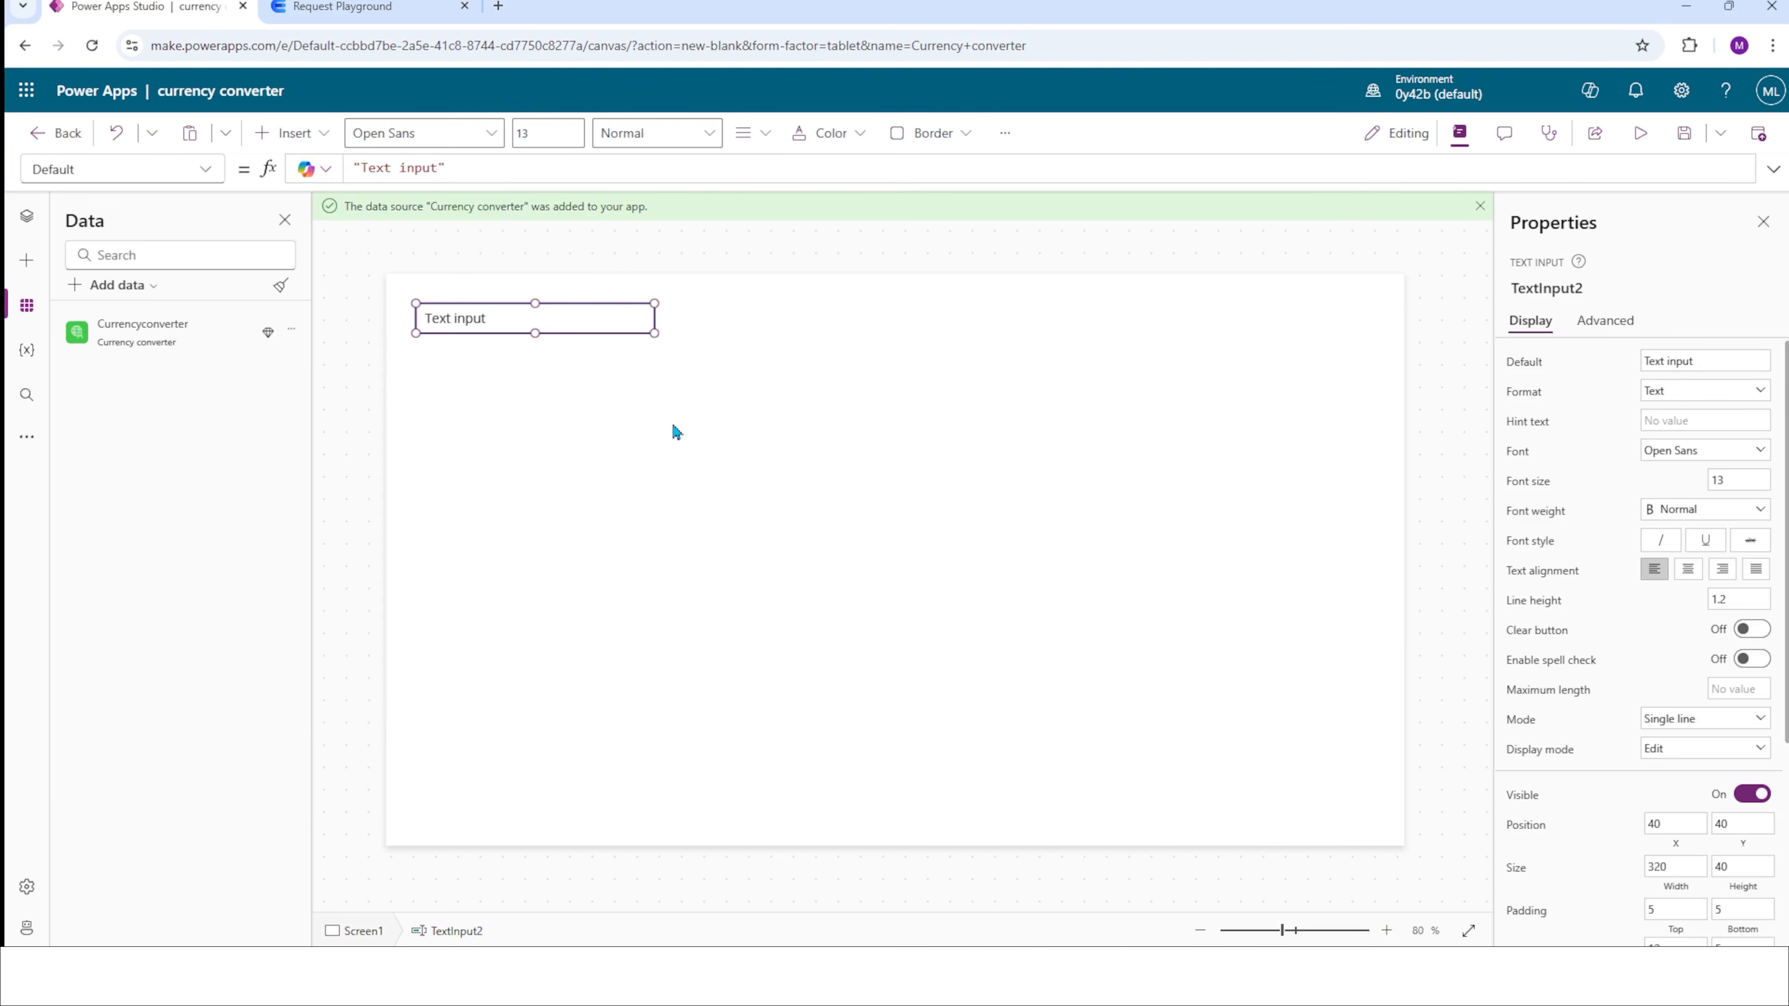
click(292, 134)
click(318, 465)
scroll(320, 468, down, 3)
click(338, 391)
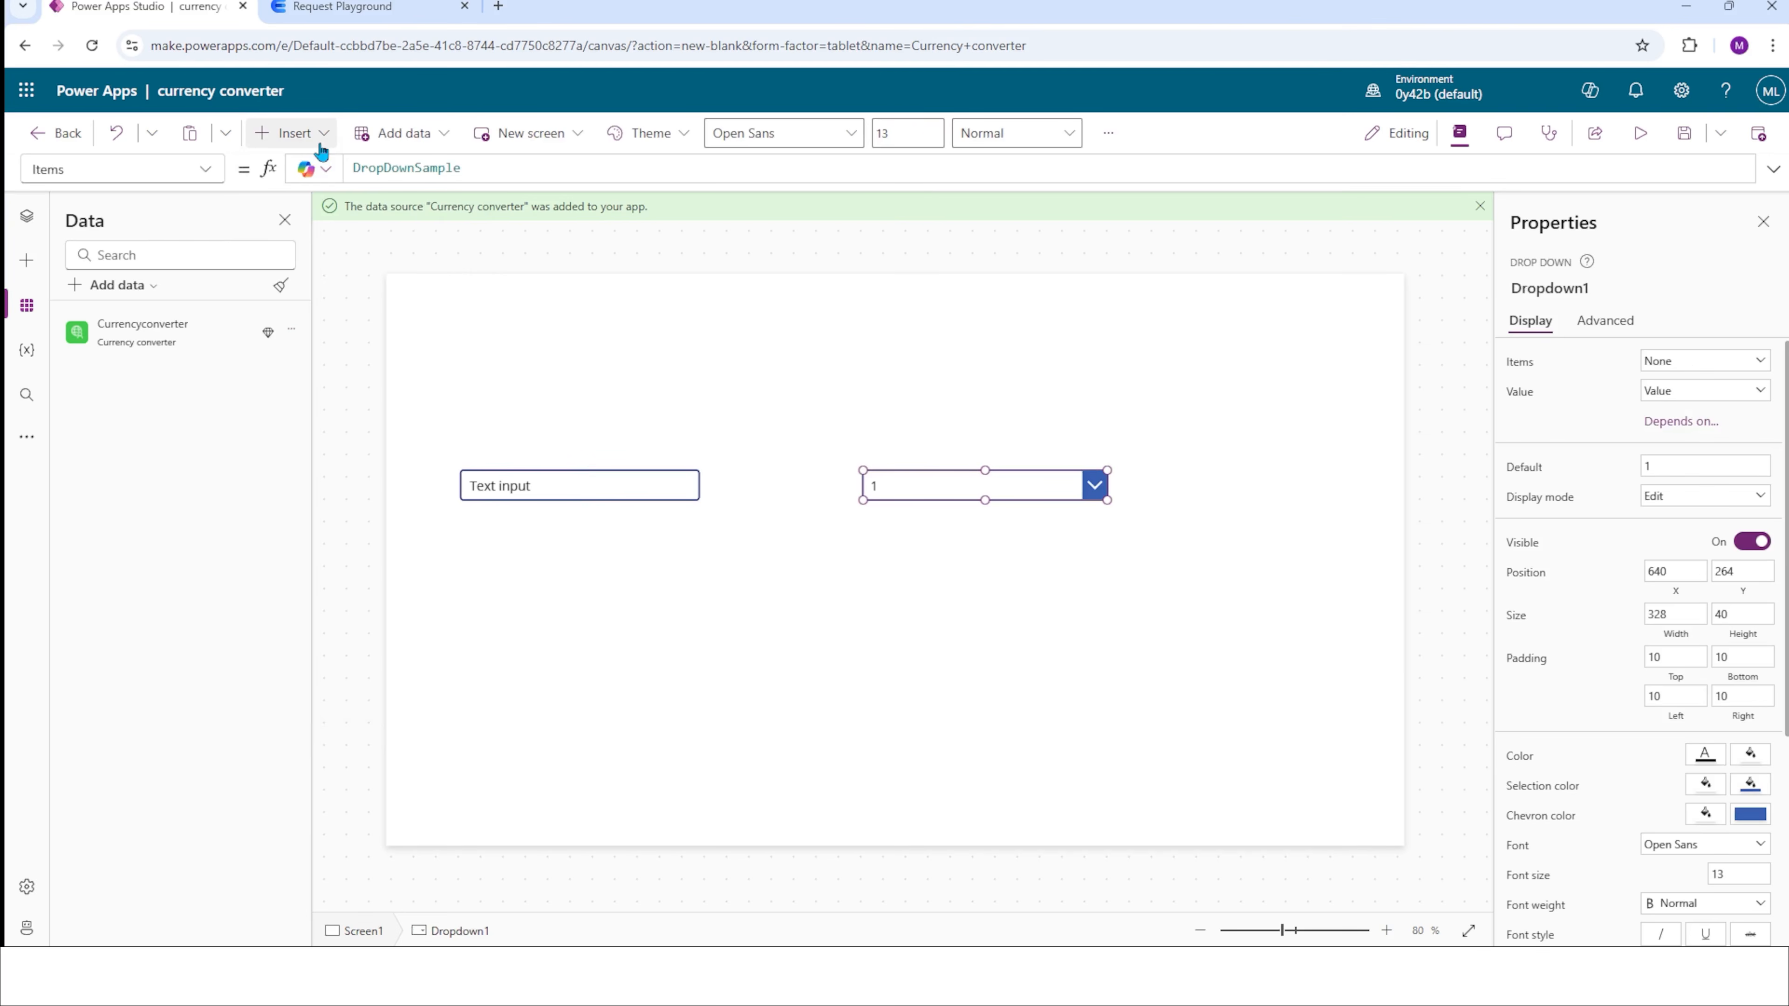
Insert a button and place it to the right of the dropdown, aligned in the same row.
click(310, 136)
click(357, 254)
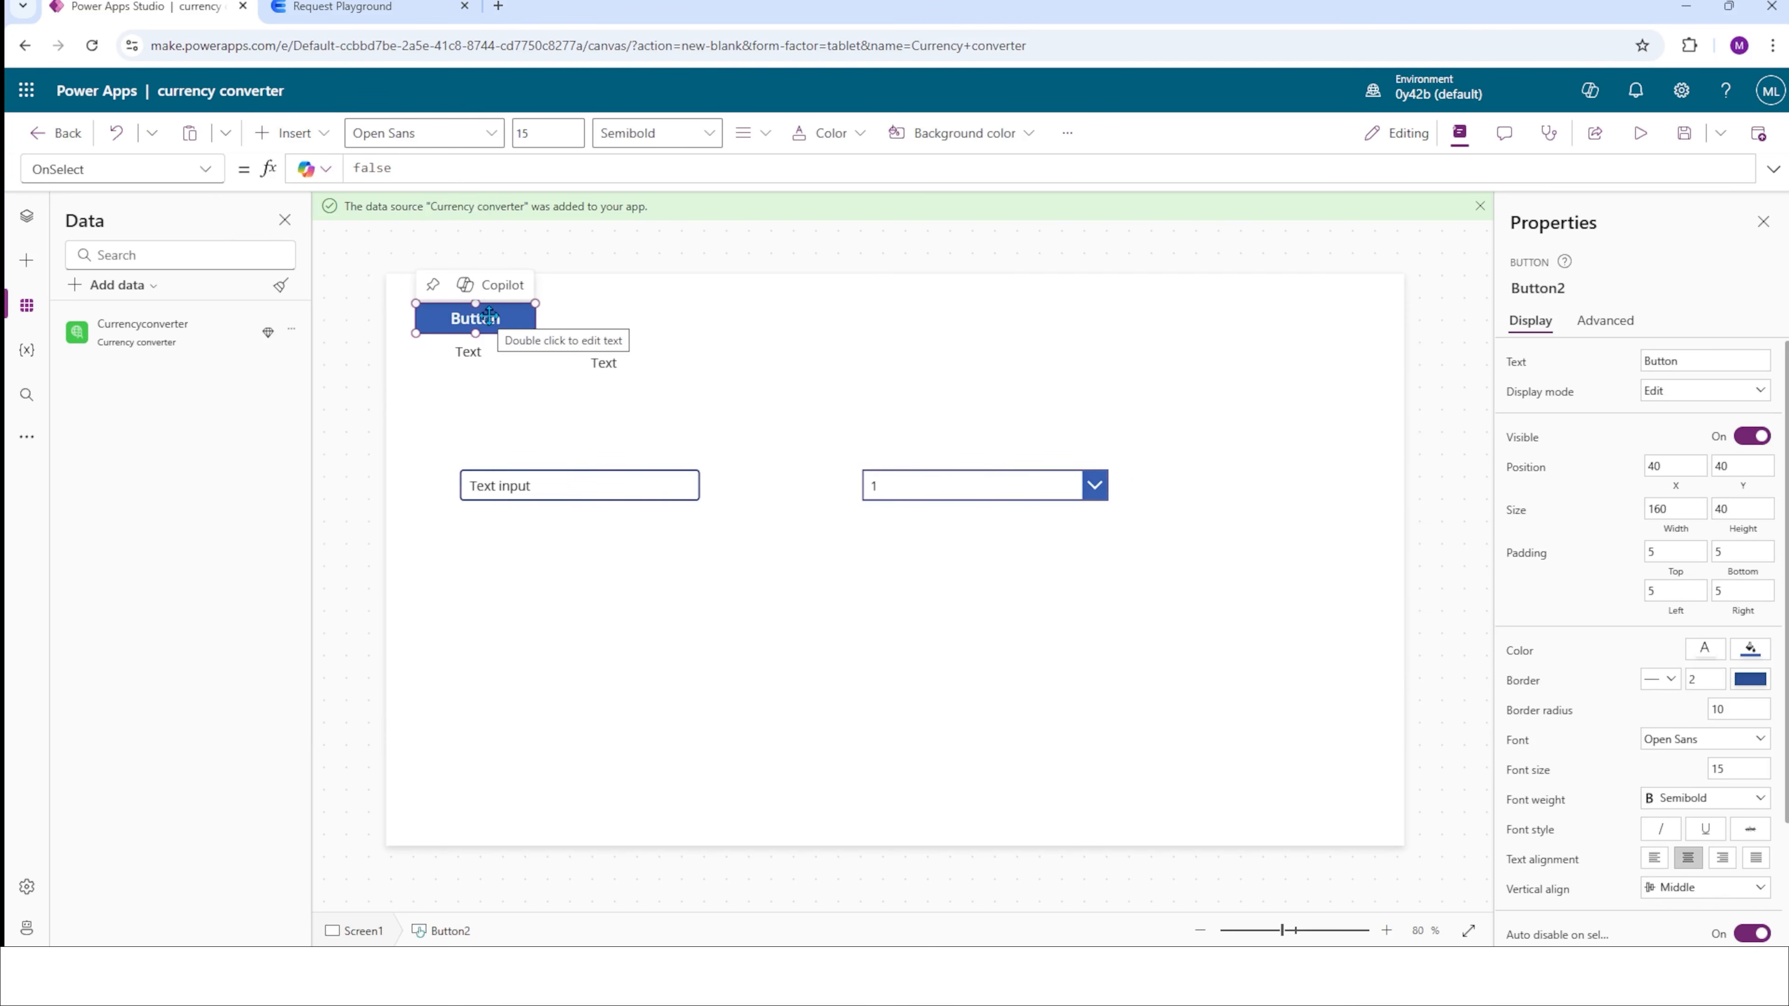
drag(480, 325, 1182, 483)
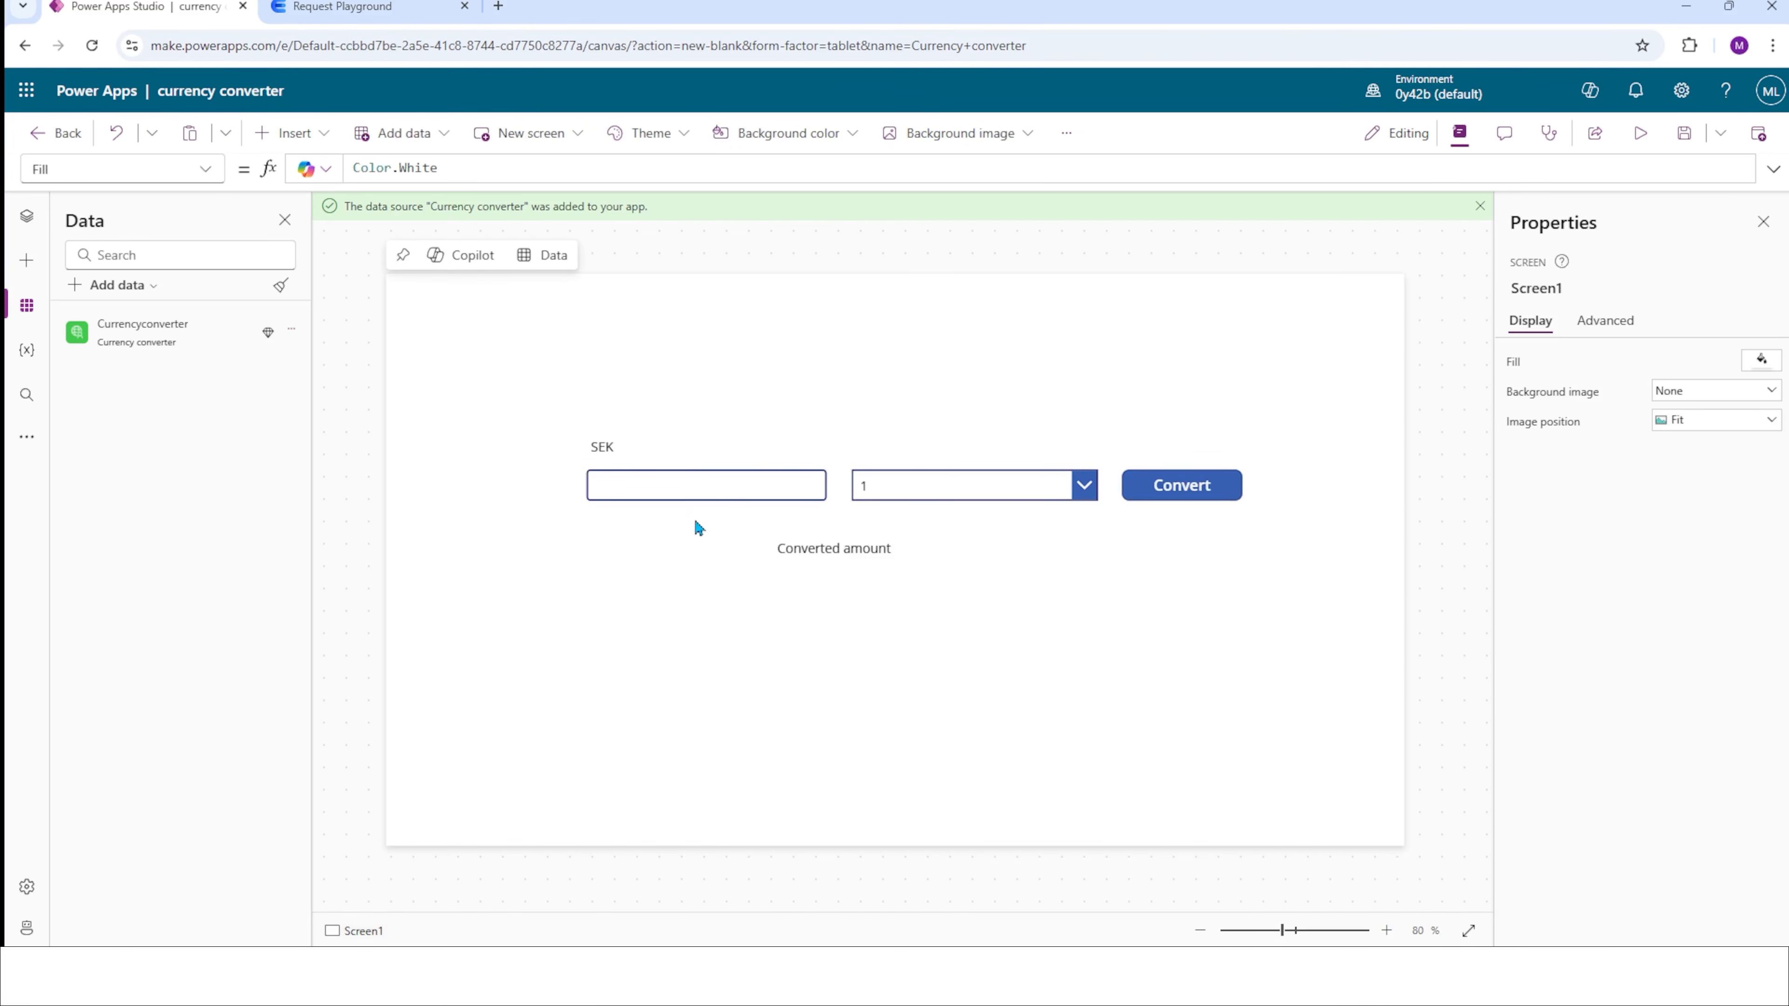
Replace the sample items of the currency dropdown with EUR as its choice.
click(658, 488)
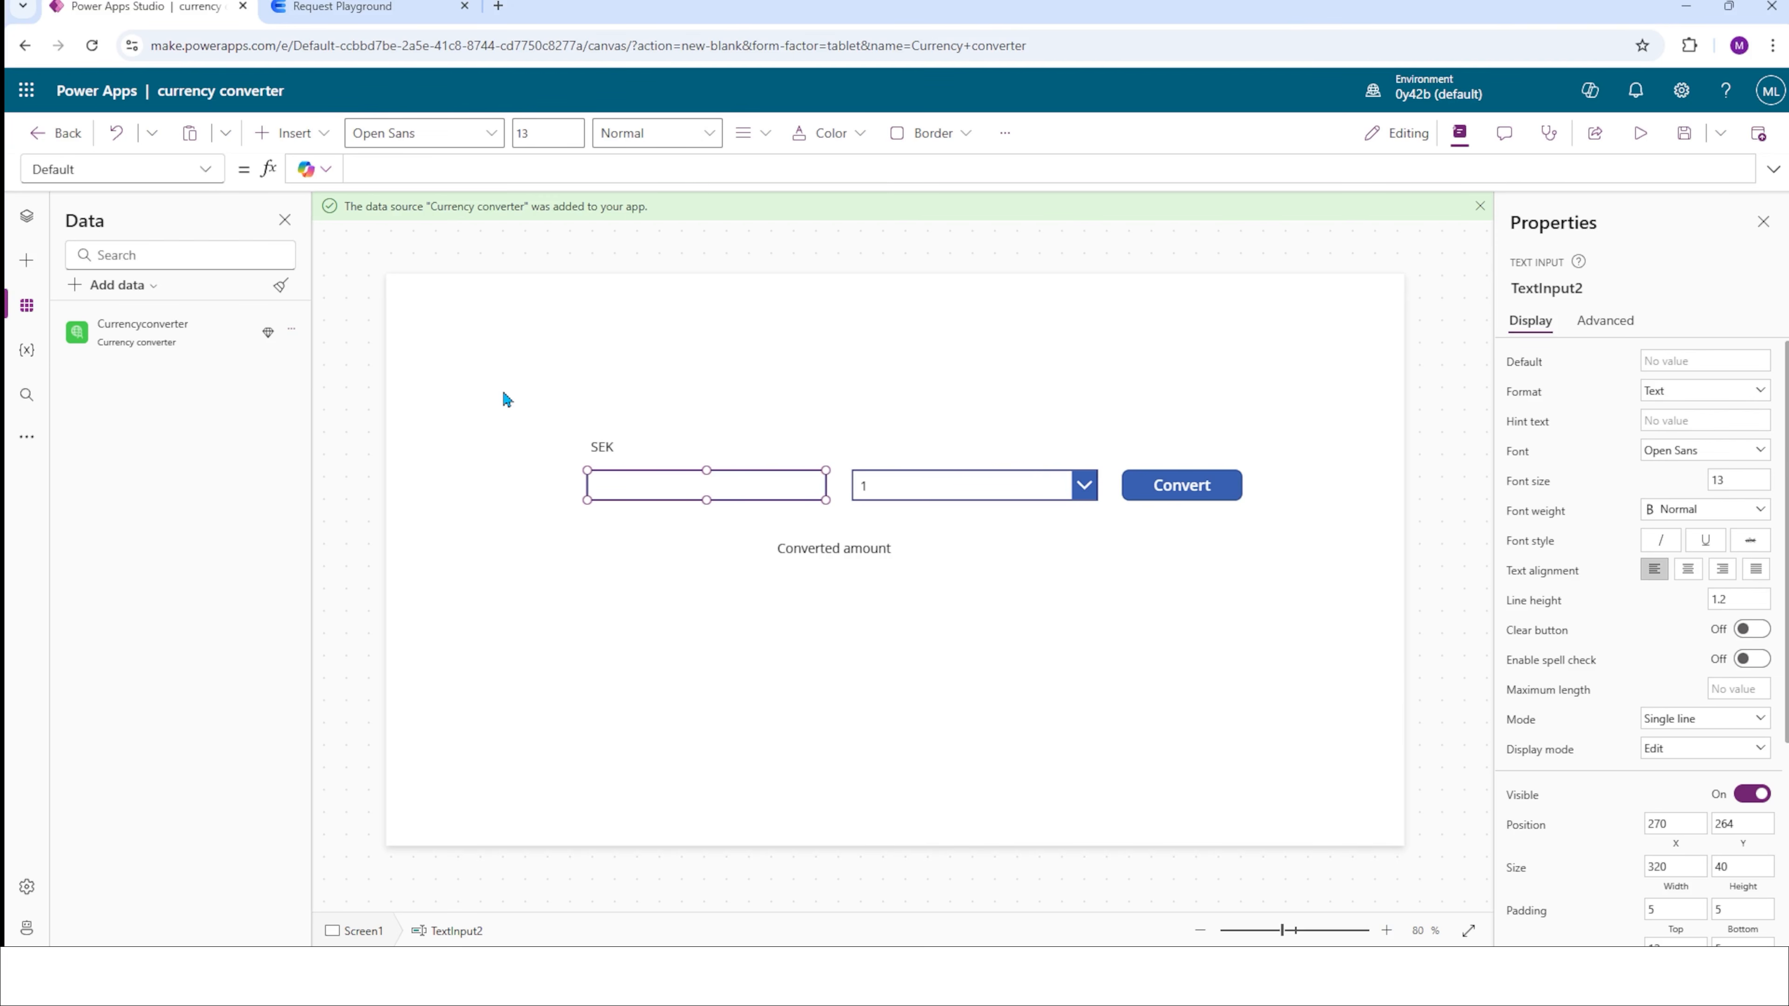
click(927, 493)
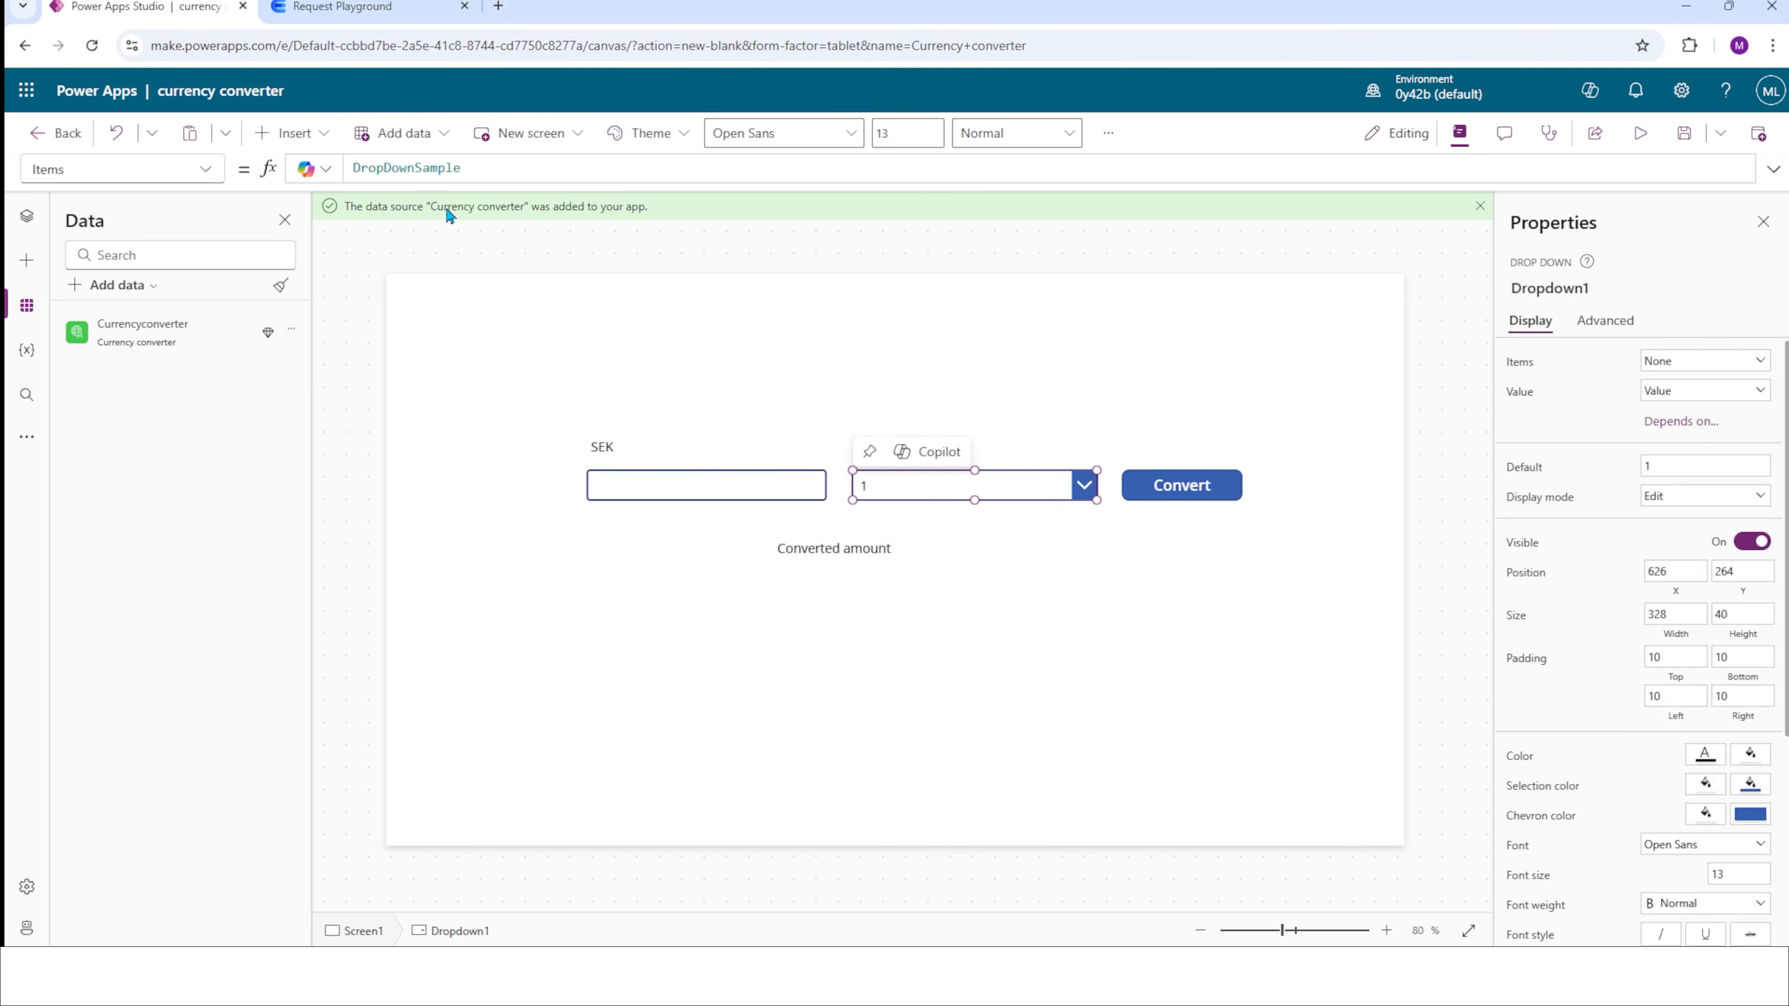
double_click(441, 166)
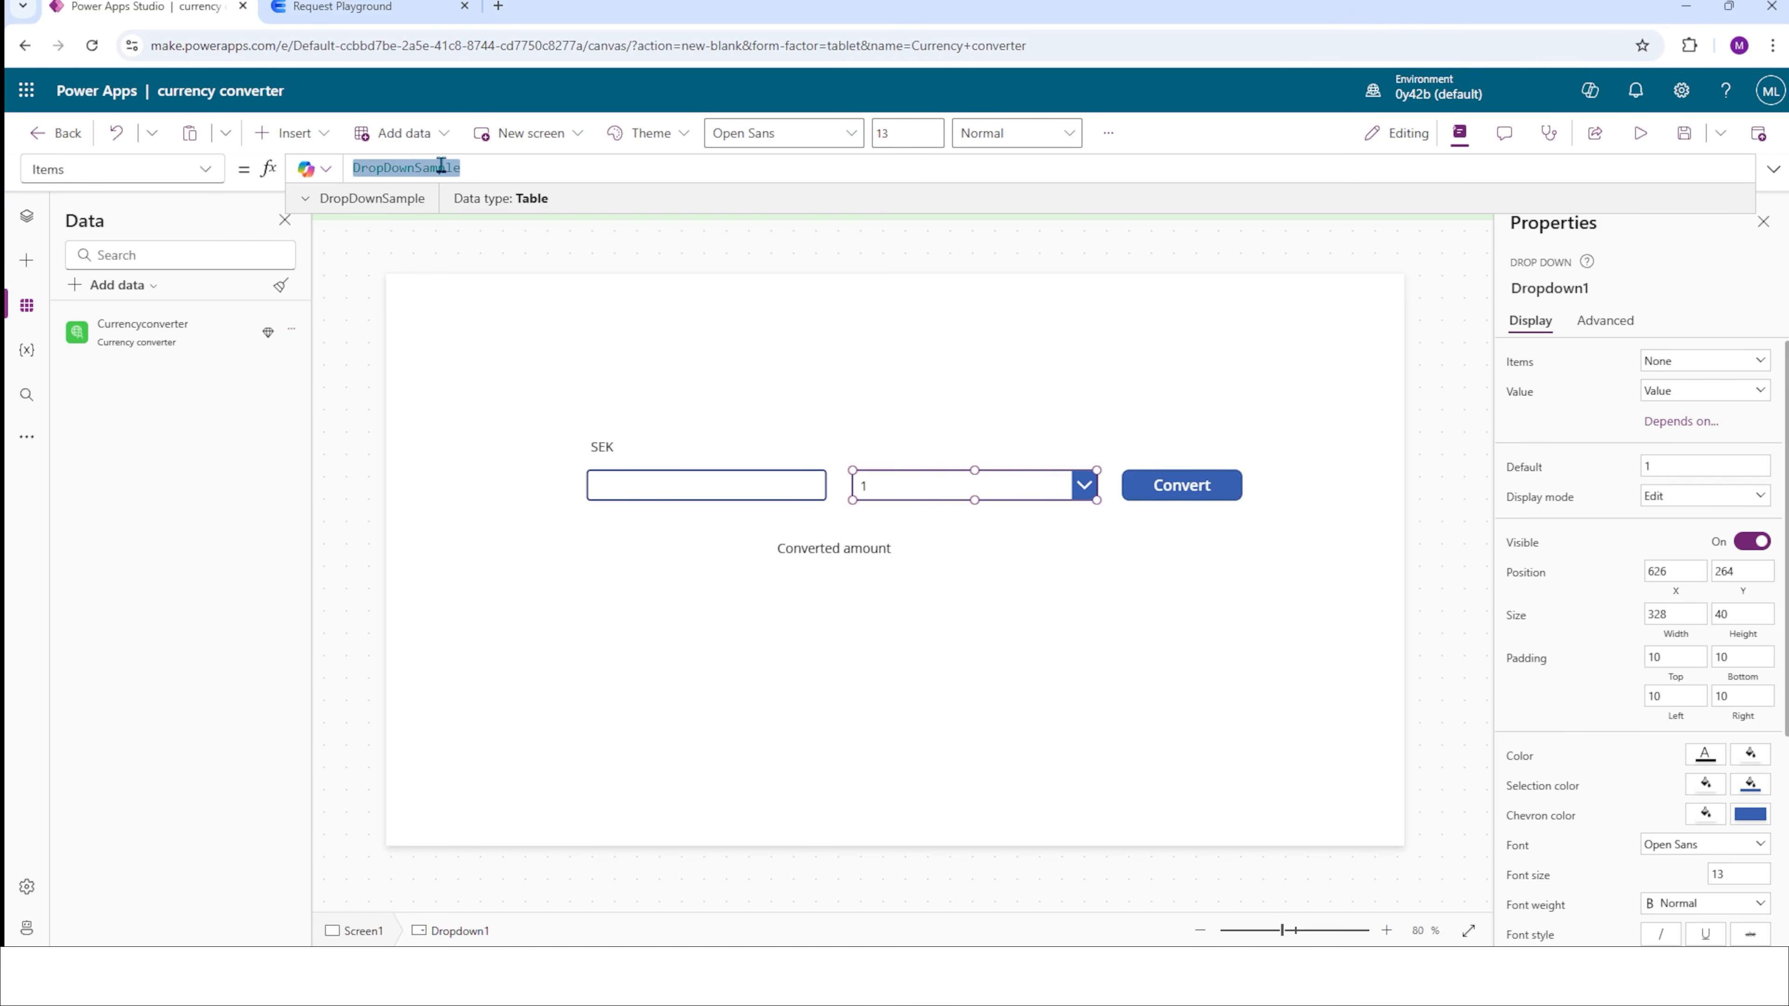
text(Currencyconverter)
click(1192, 517)
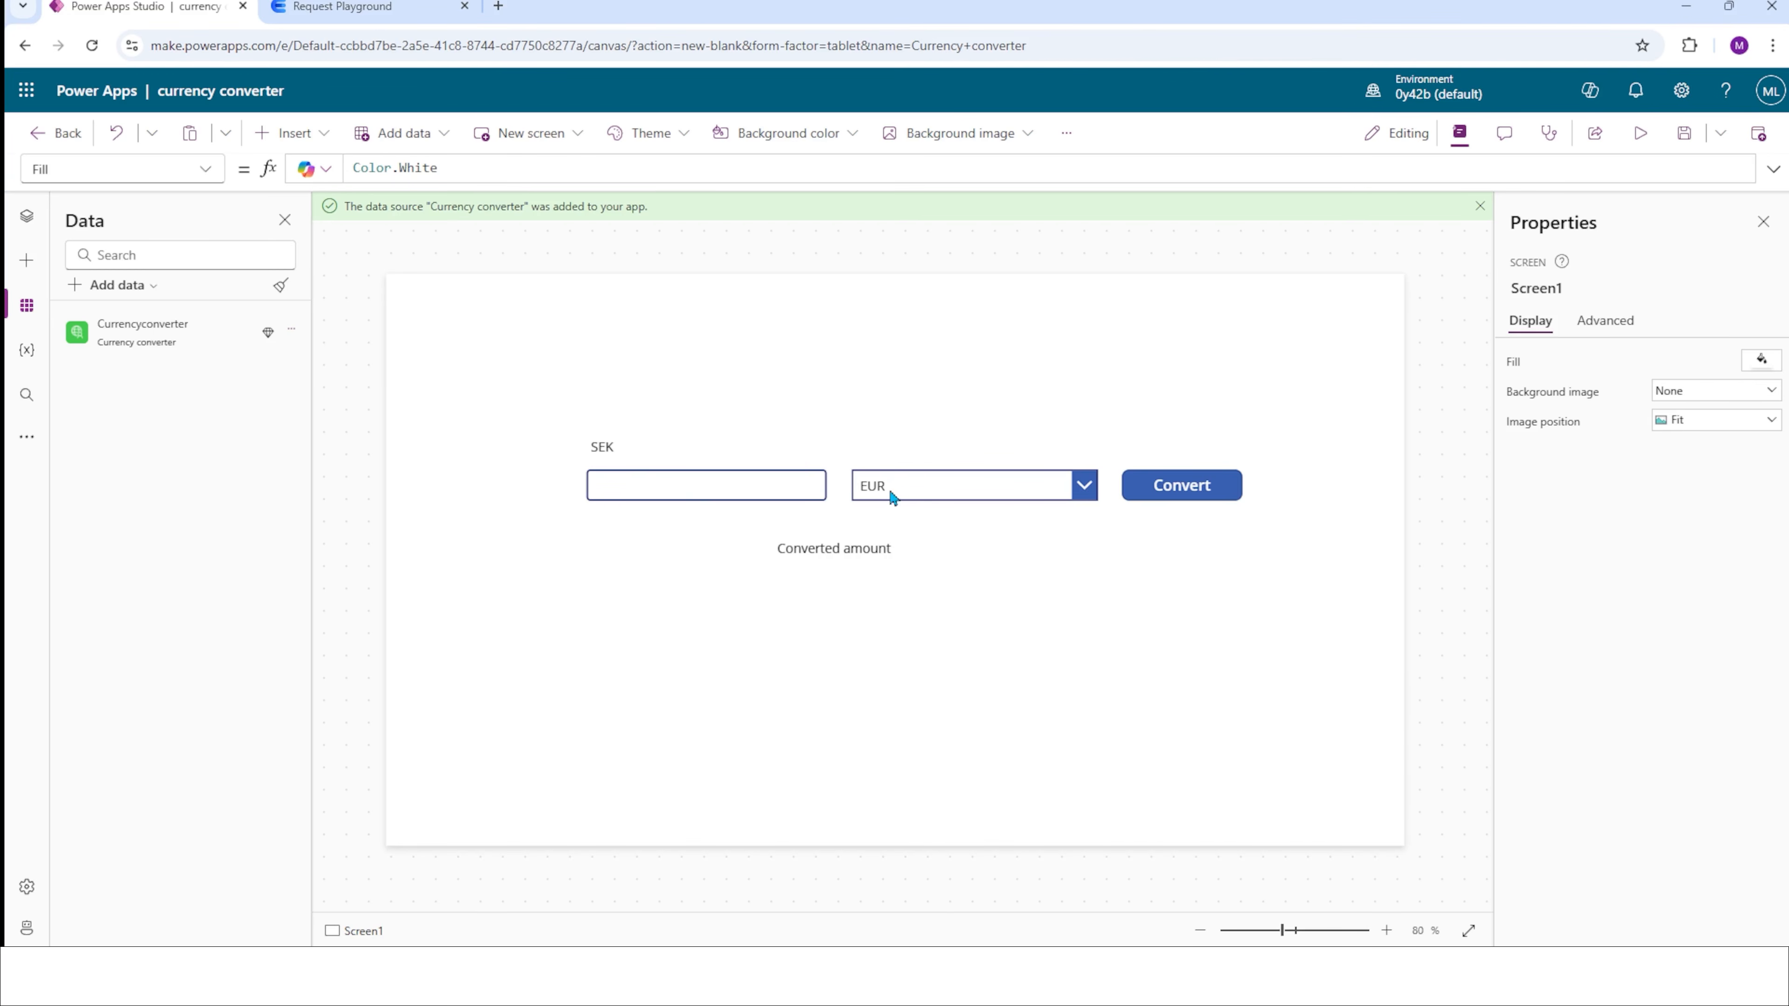
click(839, 549)
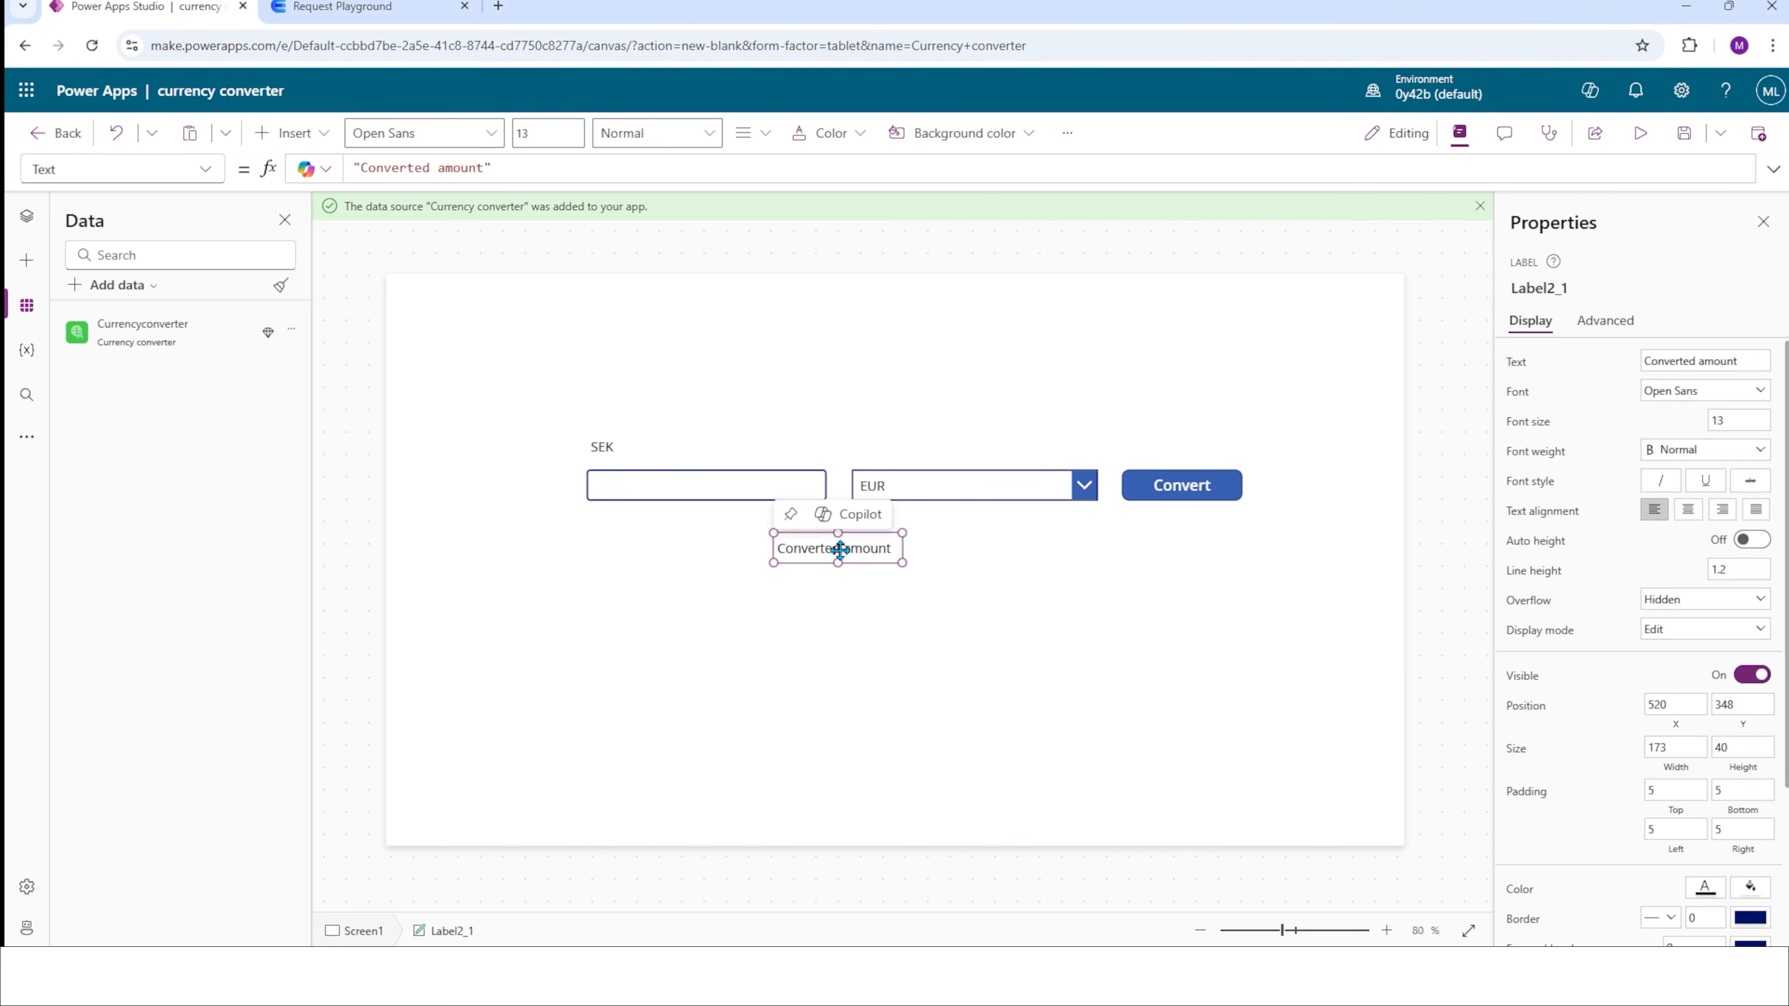
click(1013, 573)
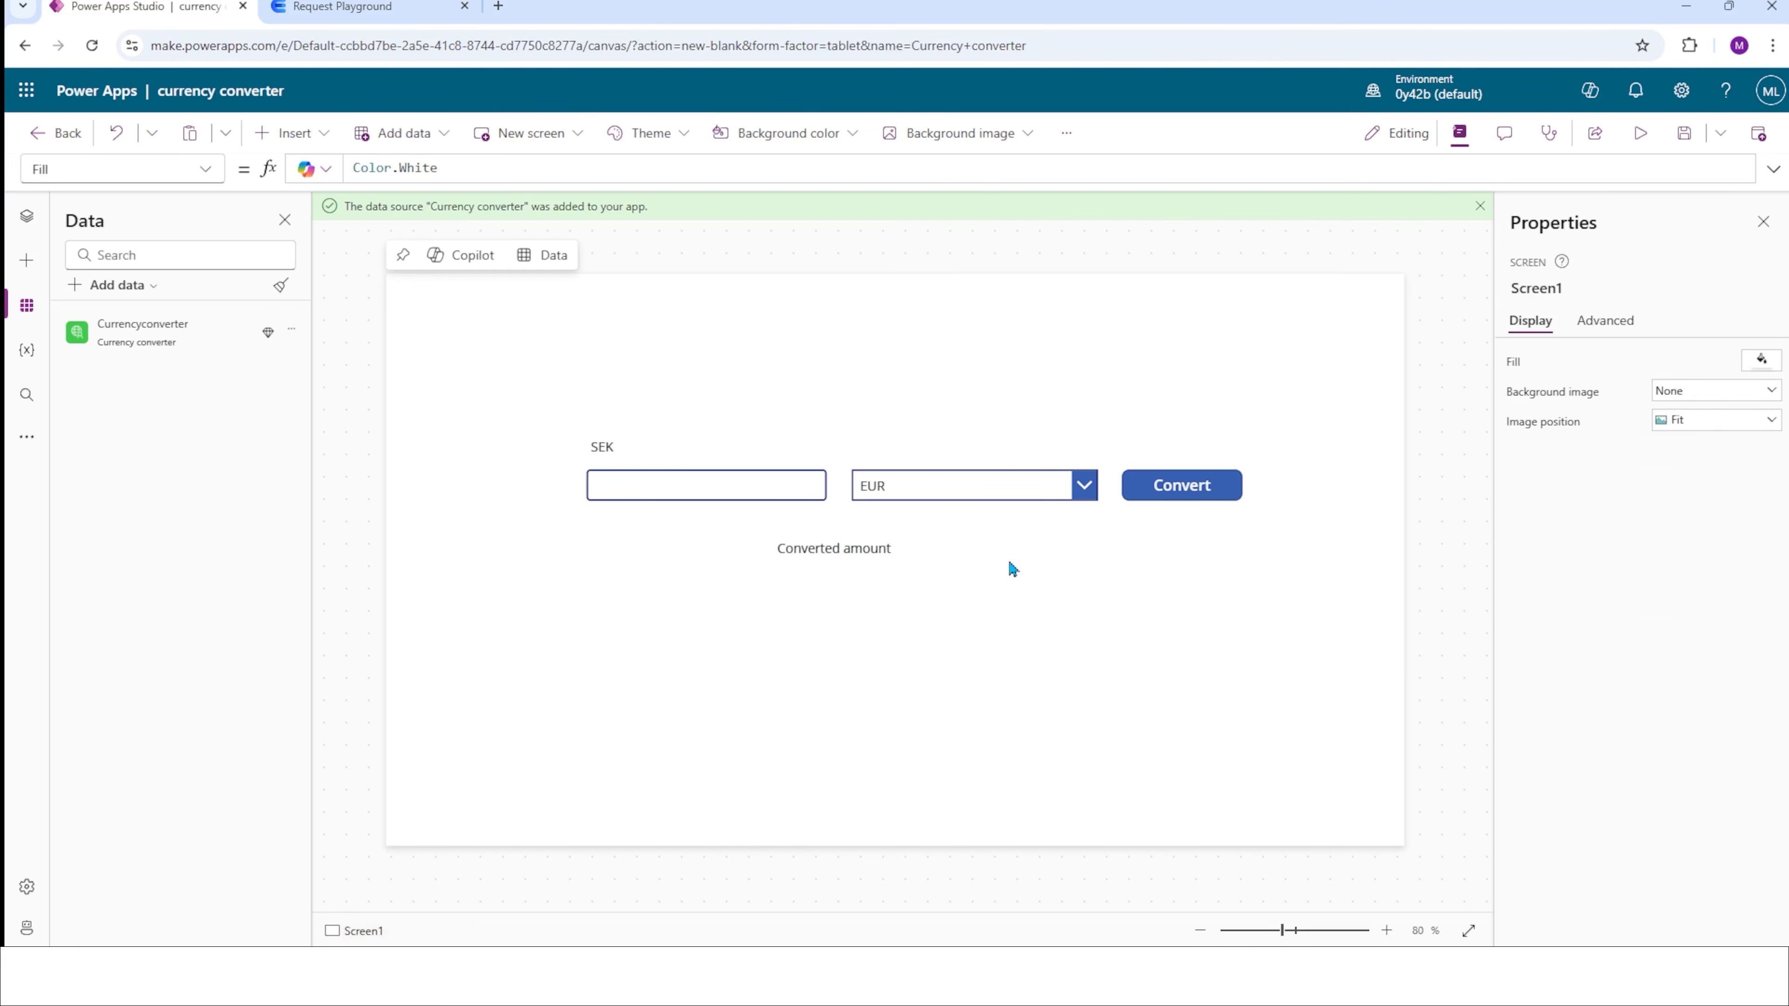
Make the Convert button's OnSelect set CurrentEuroPrice to Currencyconverter.GetCurrencyPrices with base_currency "SEK" and currencies "EUR".
click(1182, 485)
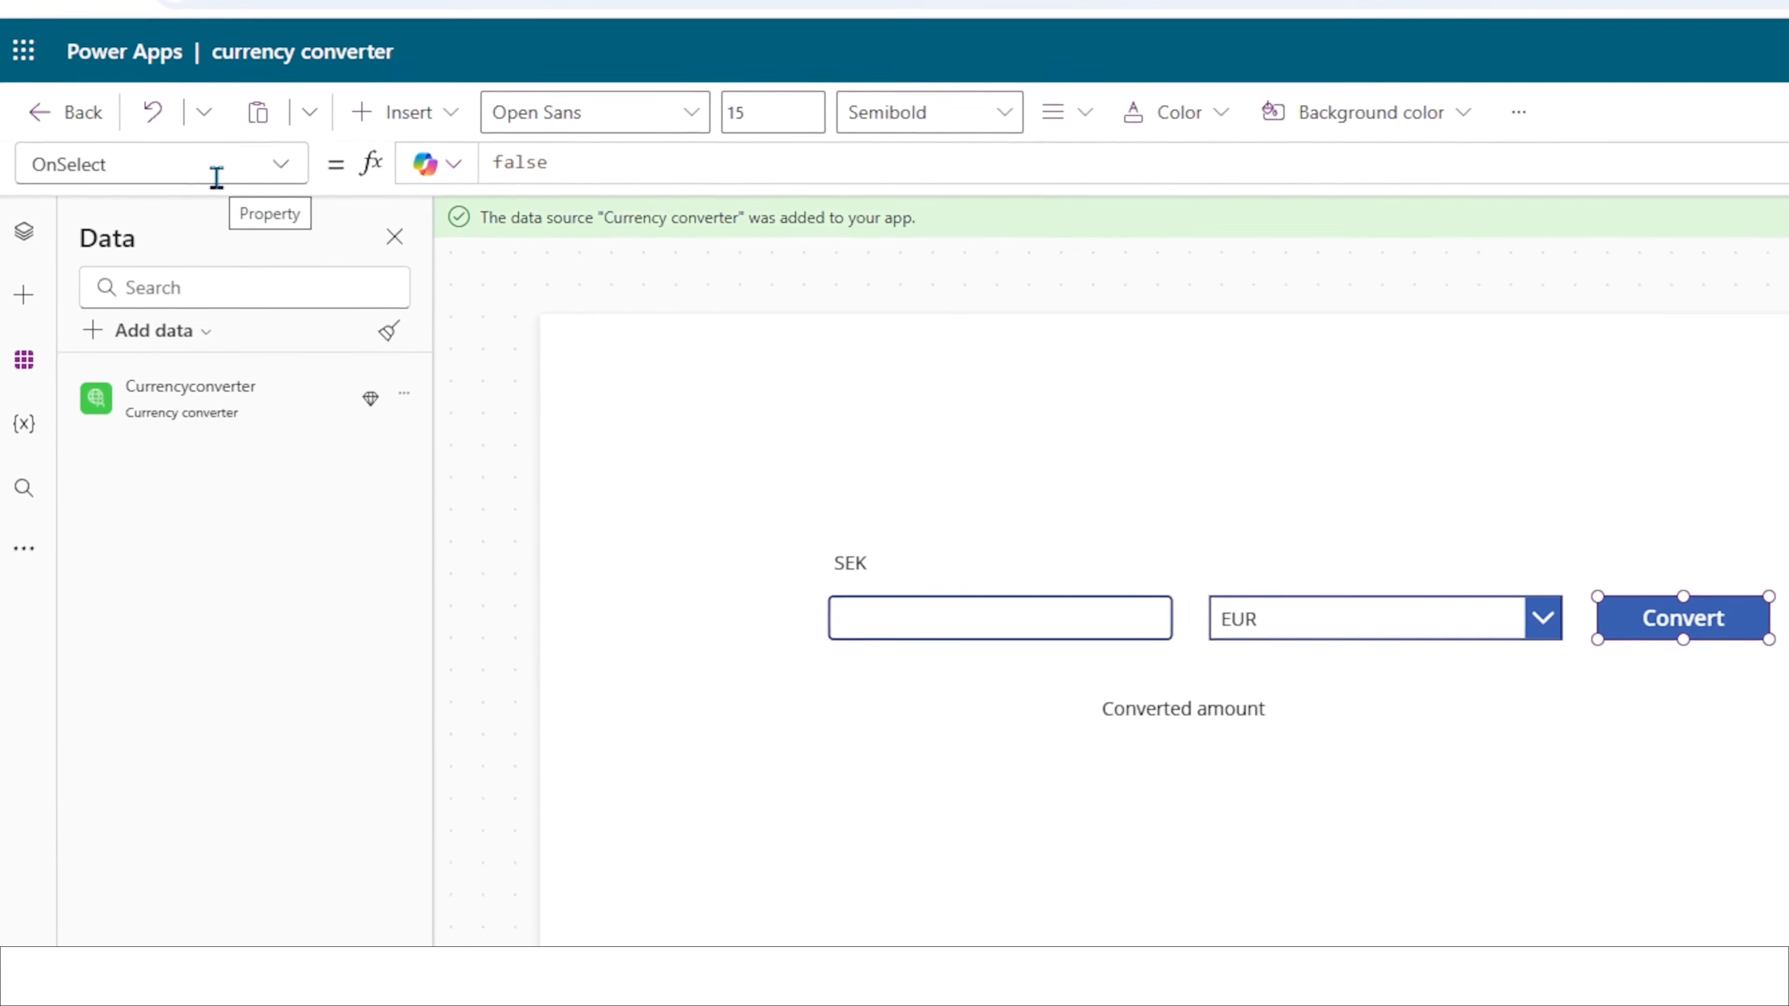
click(666, 161)
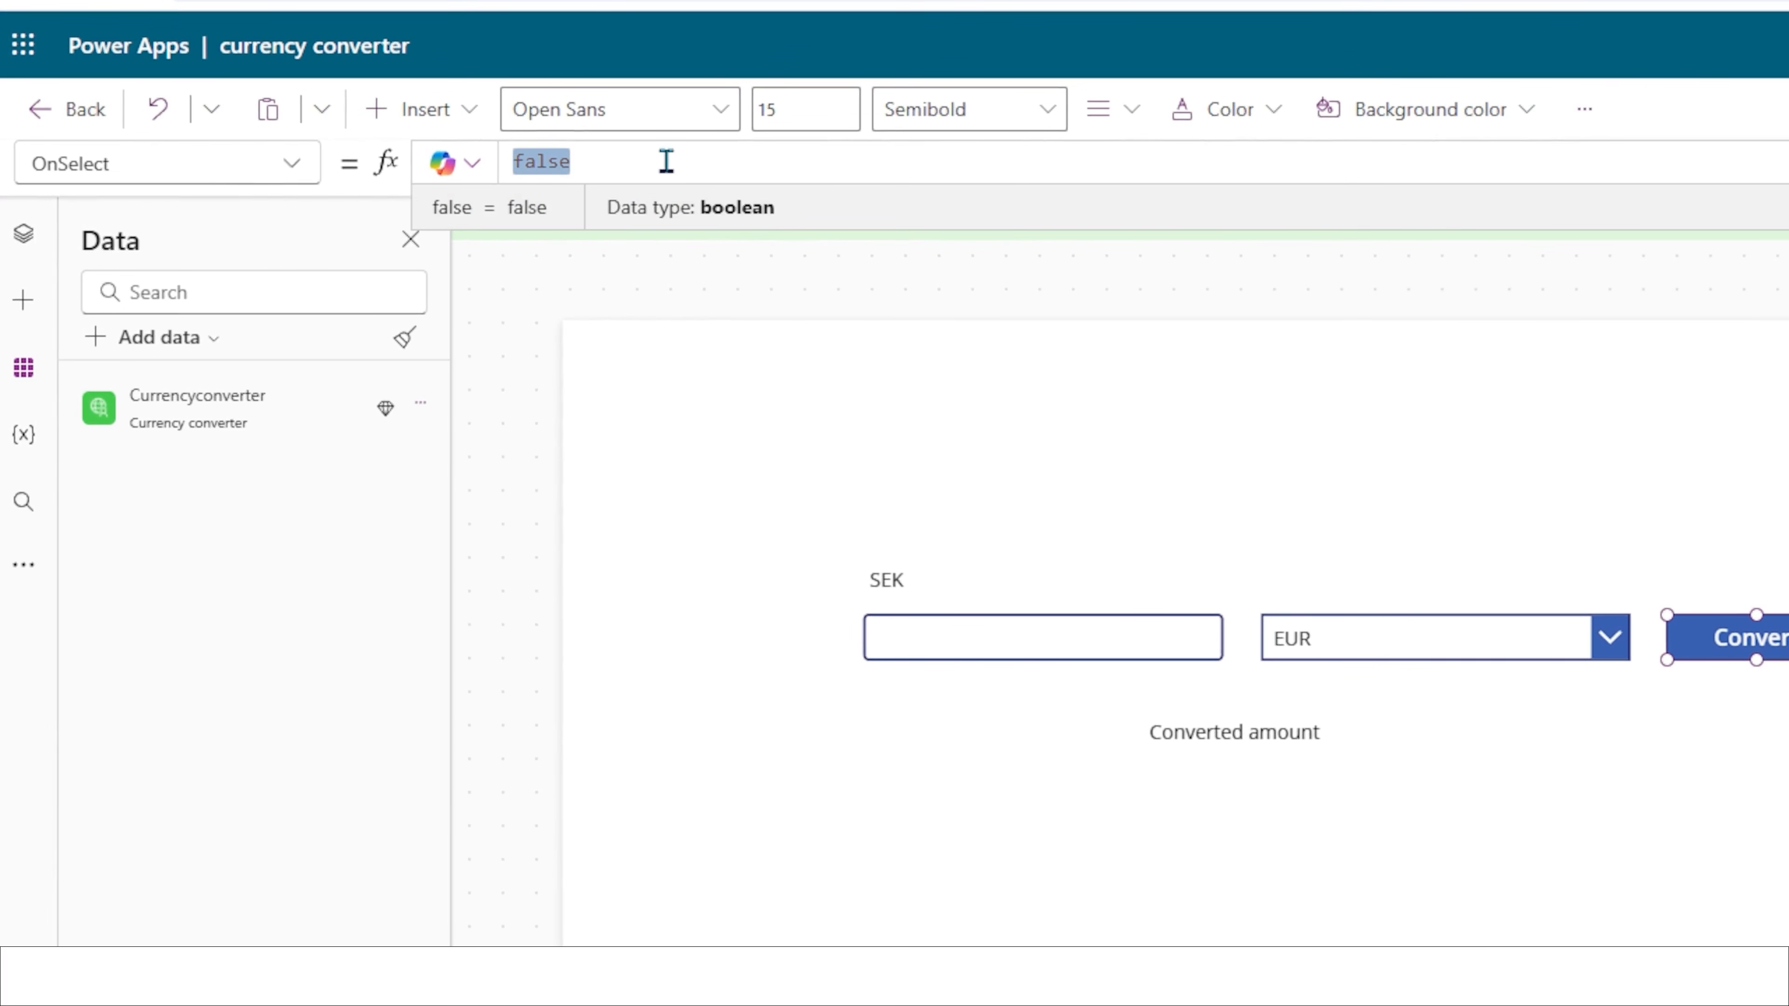
text(Set(CurrentEuroPrice,)
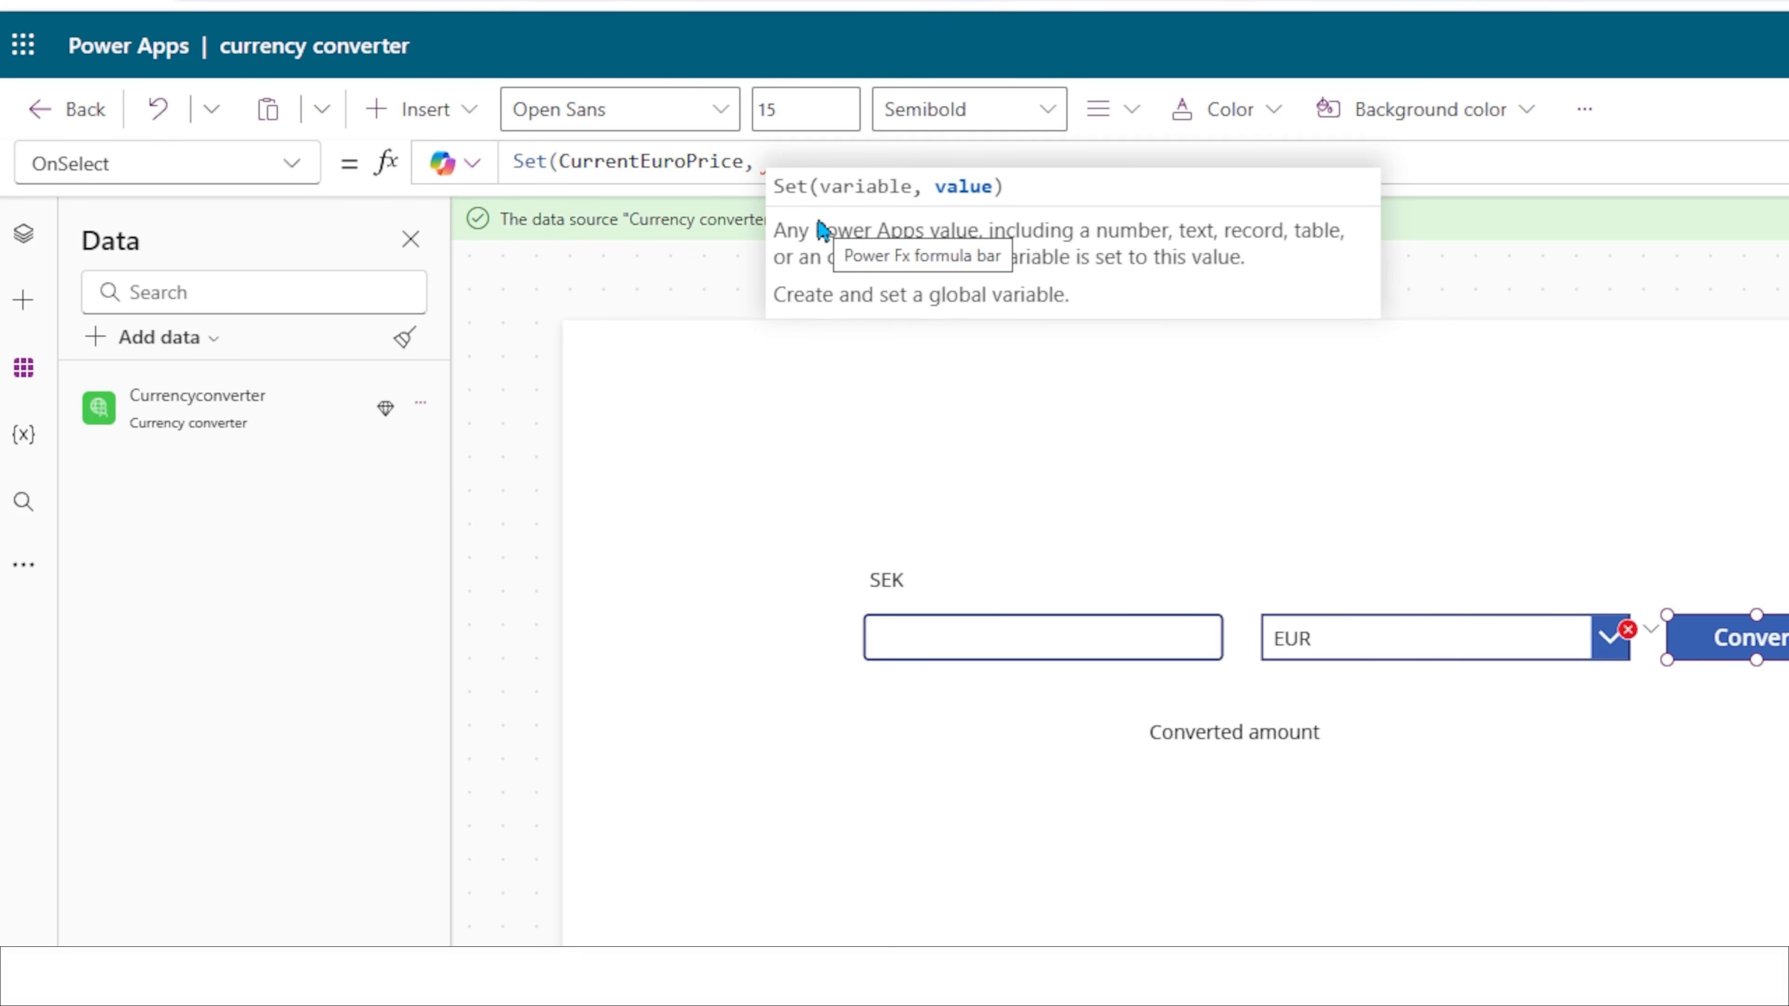
text(Currency)
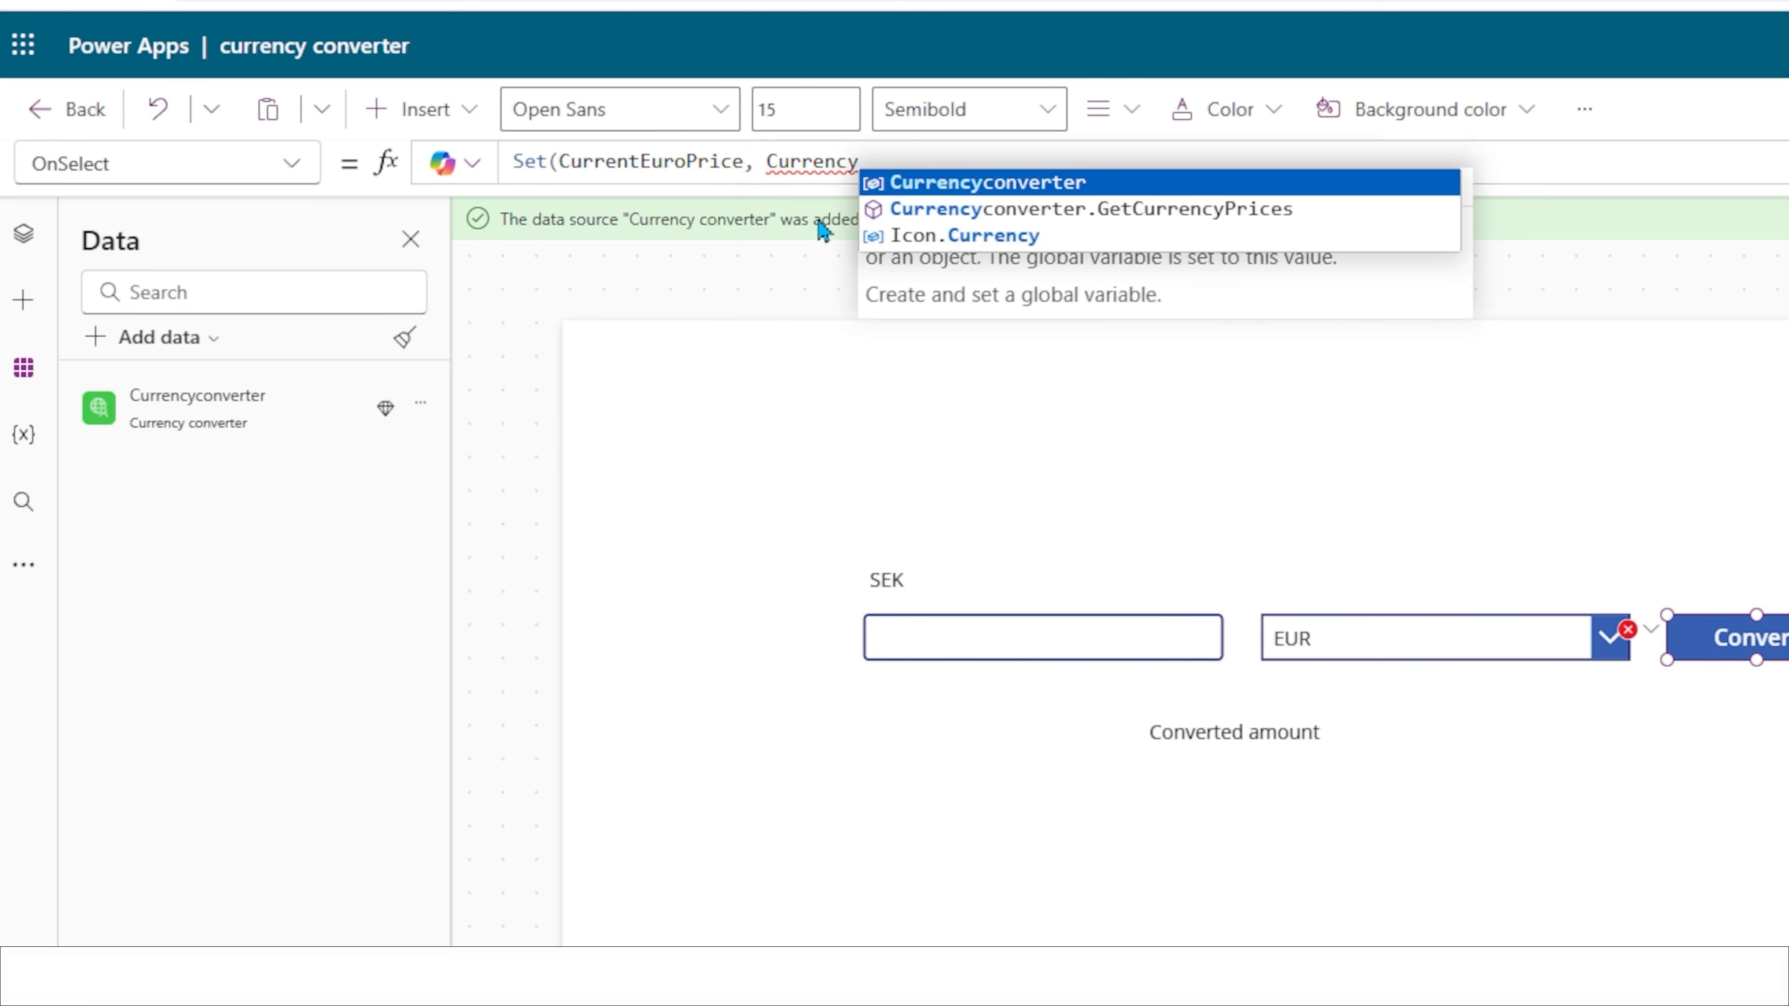
key(Tab)
text(.)
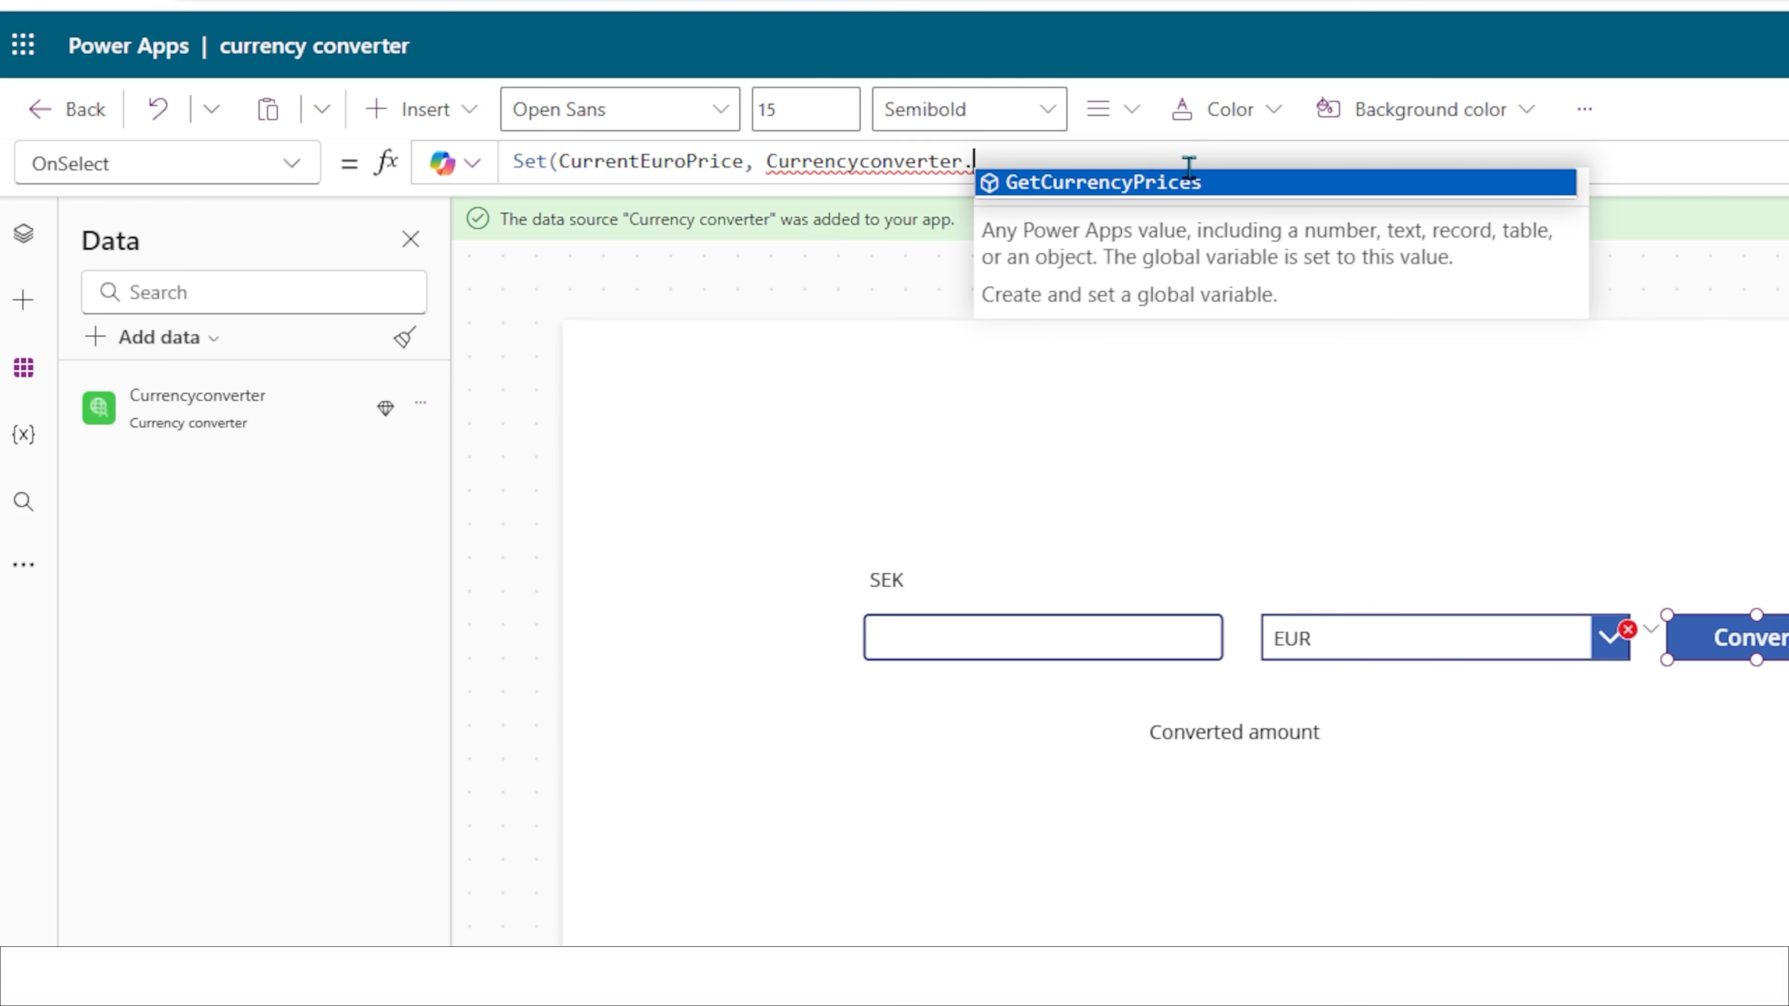
click(1178, 185)
text(()
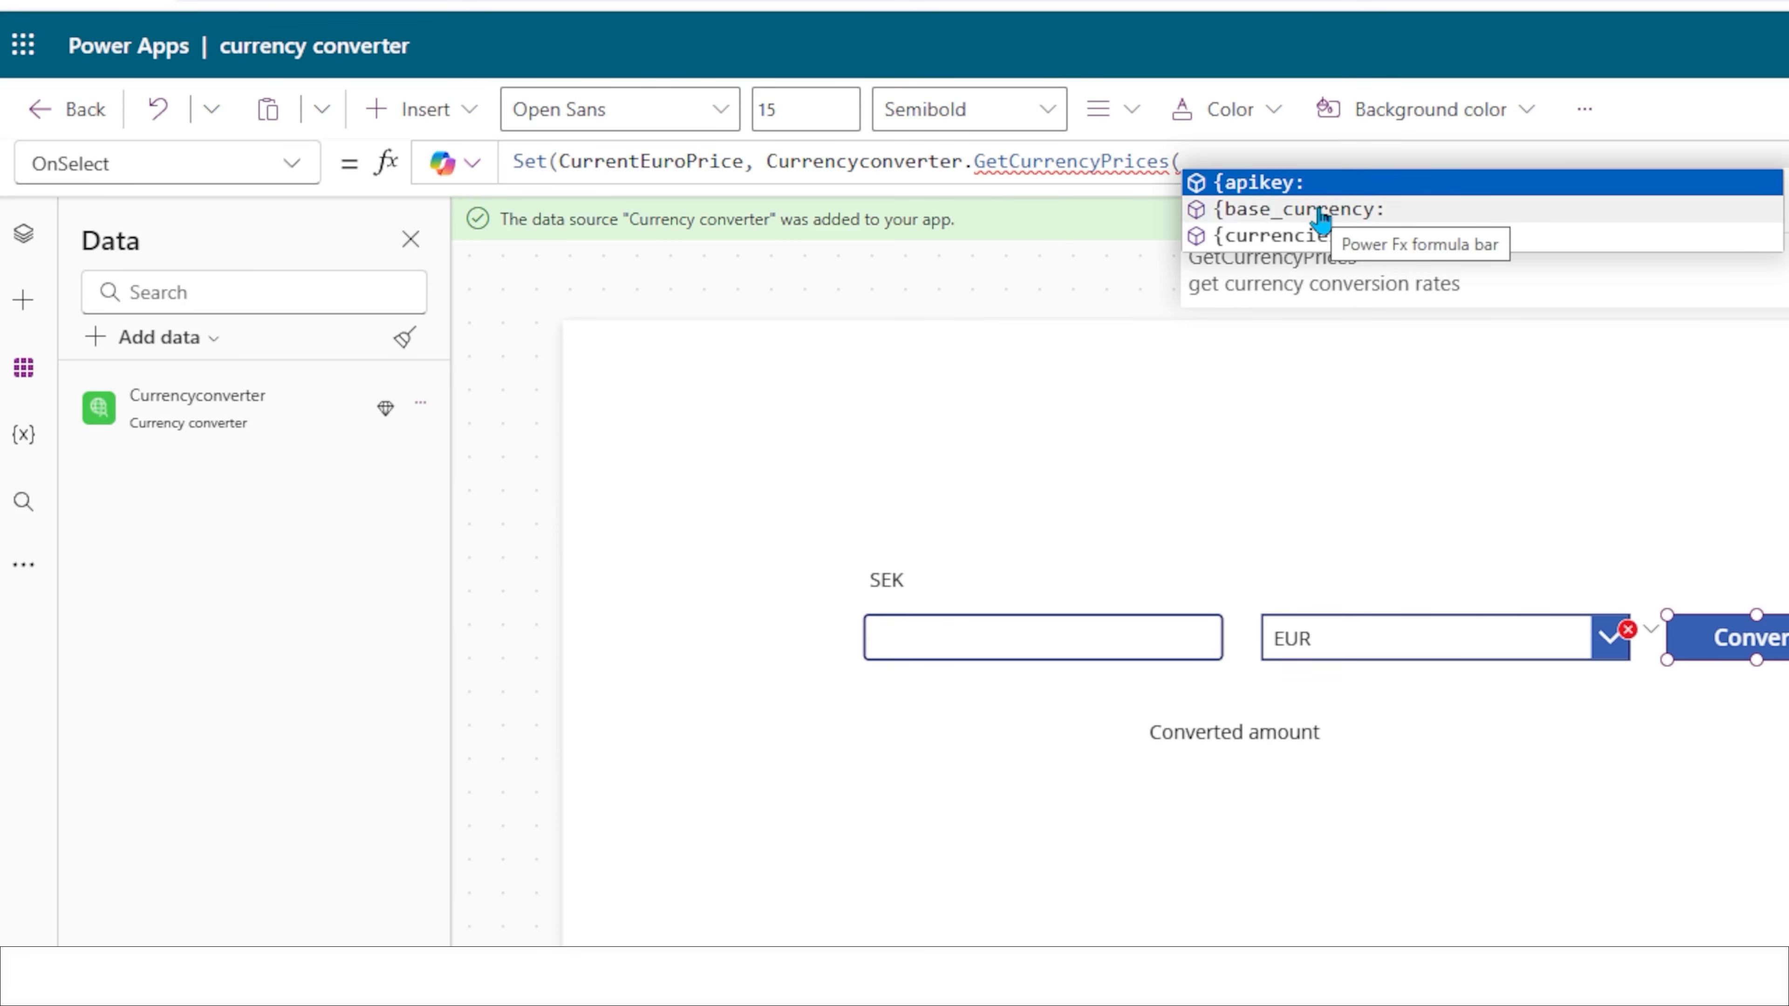
click(1426, 210)
text("SEK", )
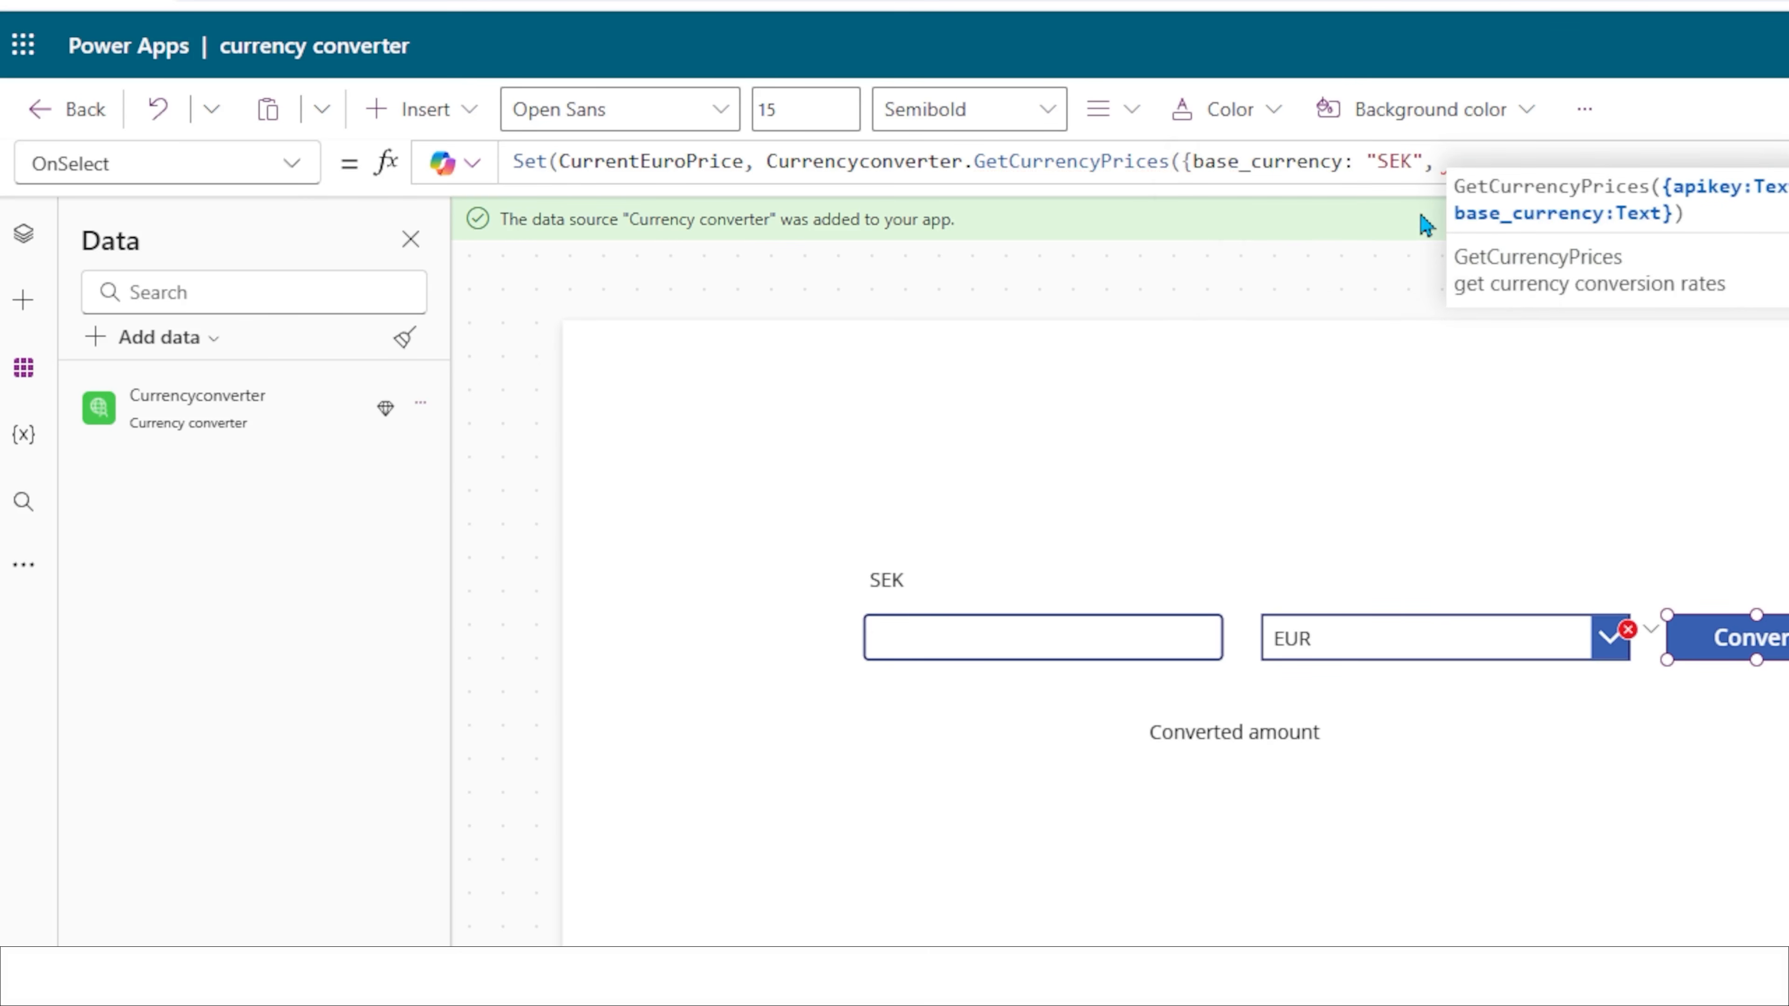
text(currencies: "EUR"}));)
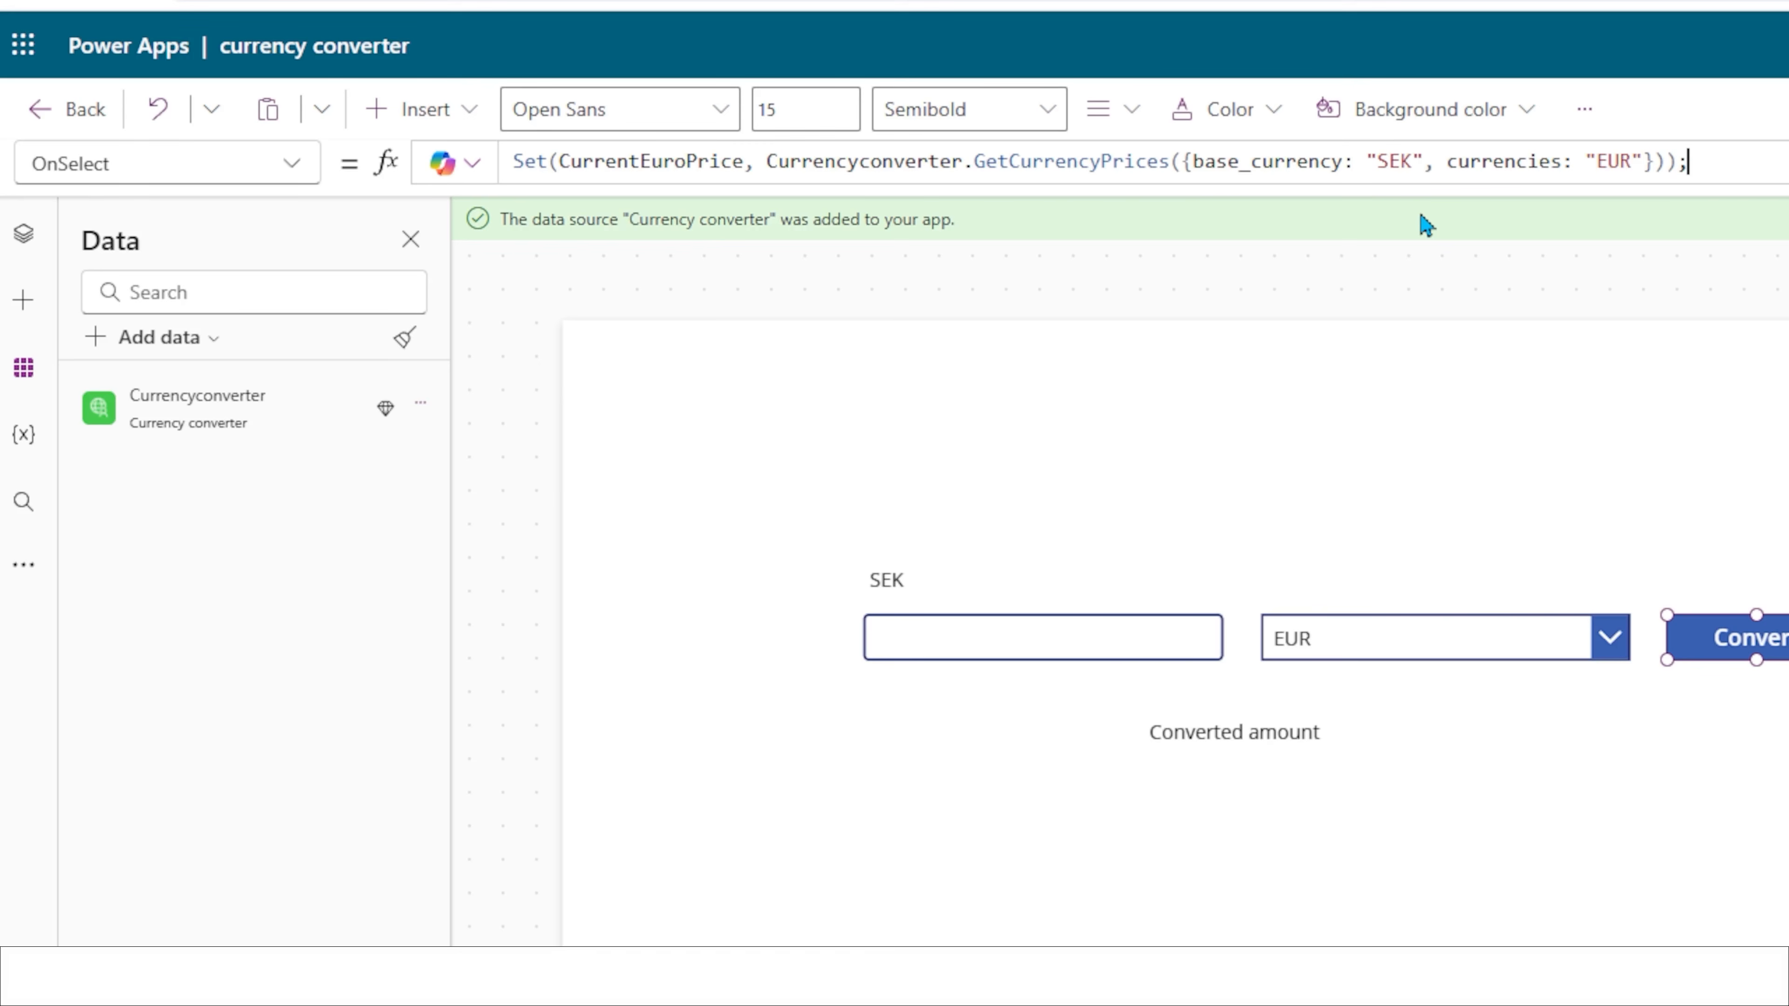
Add an UpdateContext to the Convert button's OnSelect that sets CurrencyLabelValue to CurrentEuroPrice.data.EUR.value * Value(TextInput2.Text).
key(shift+Return)
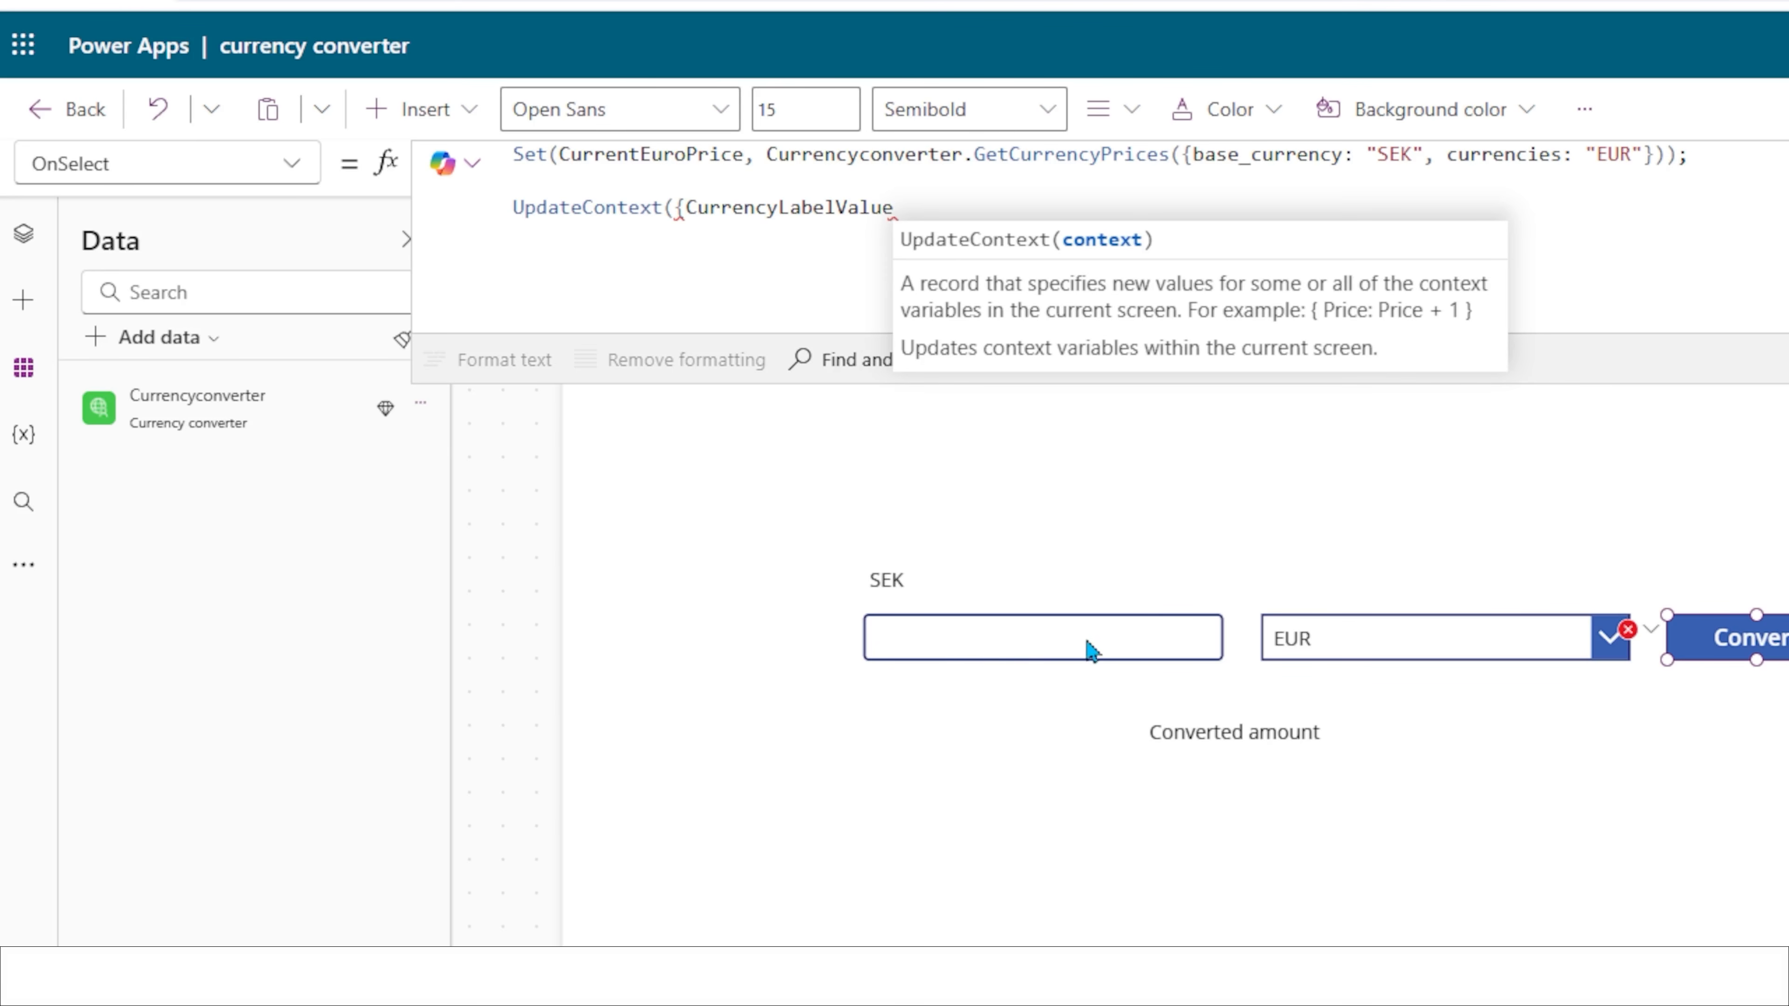
text(:)
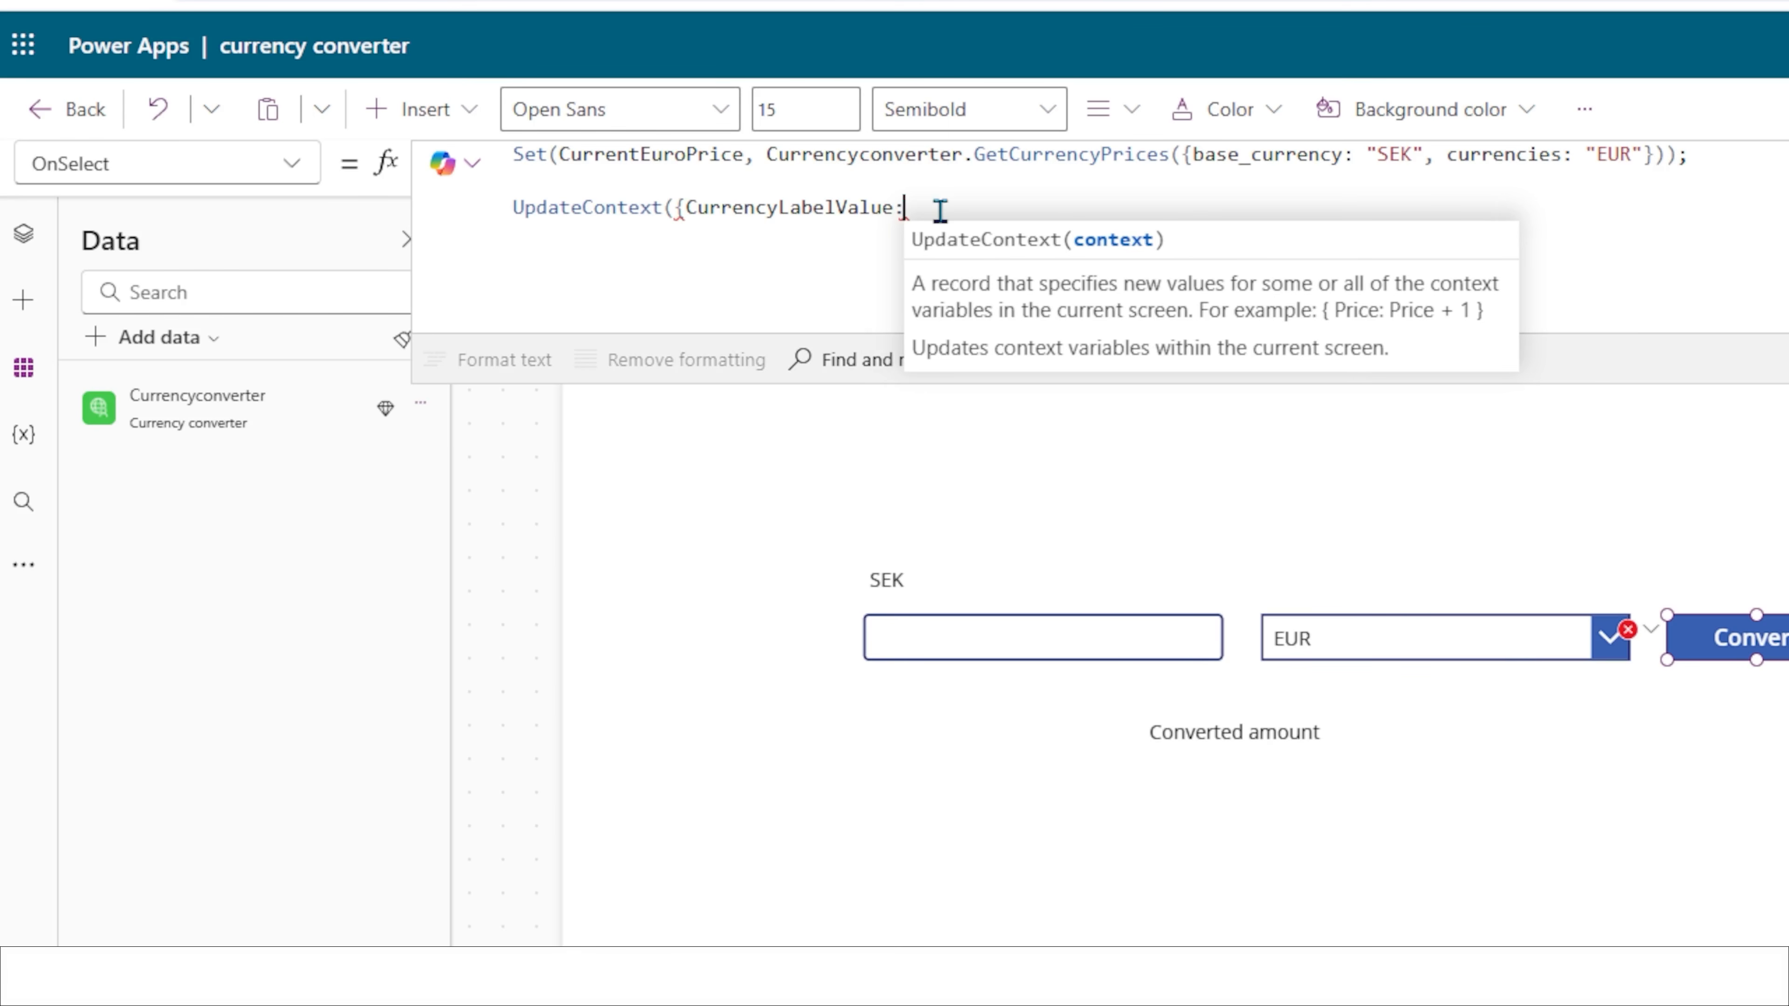
text( CurrentEuroPrice)
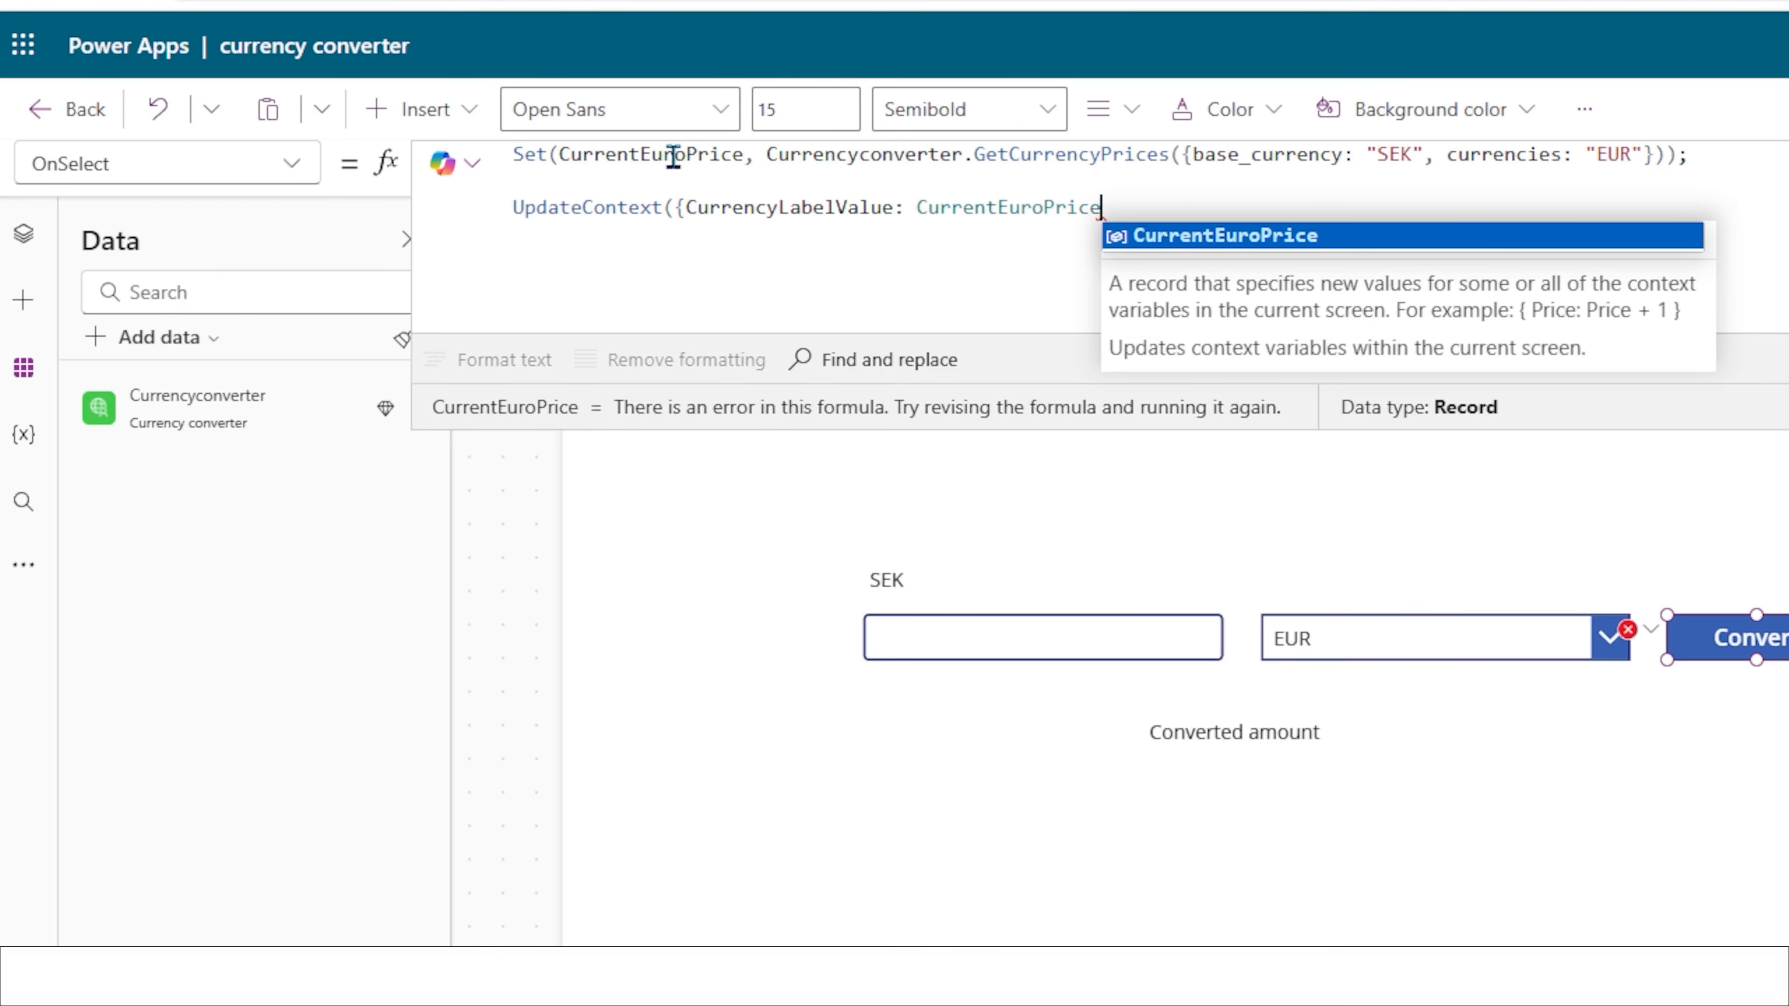
text(.data.EUR.value)
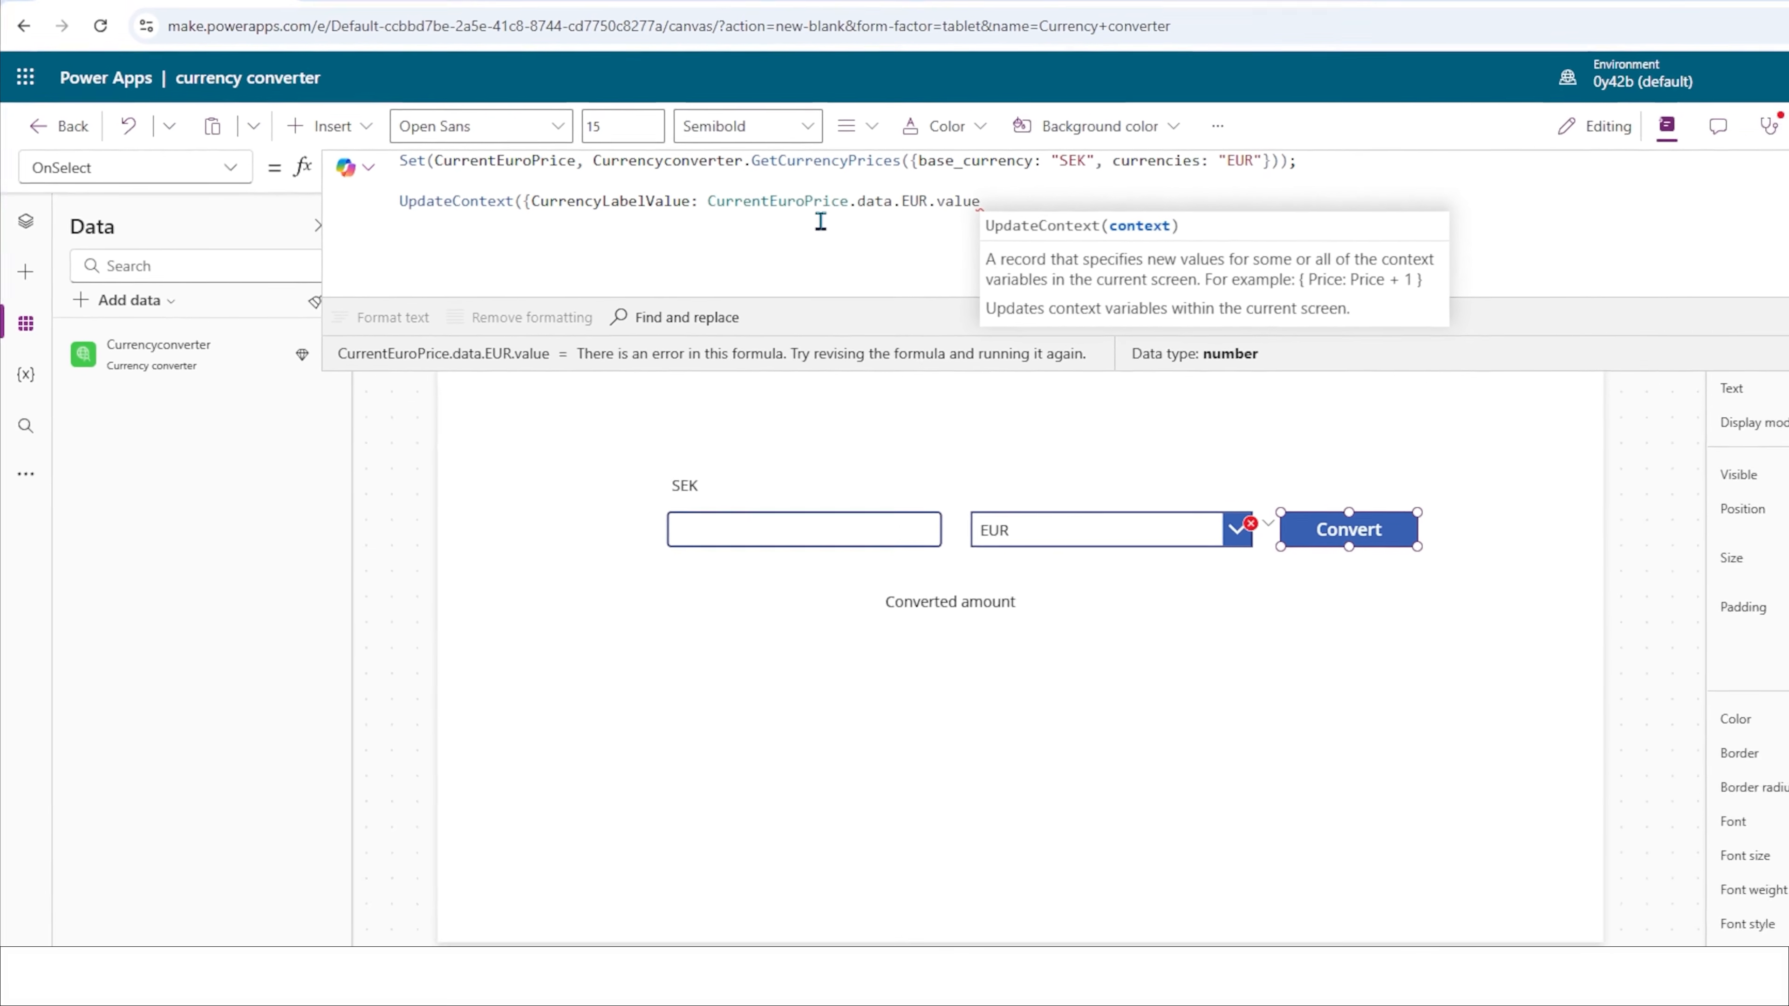
click(371, 20)
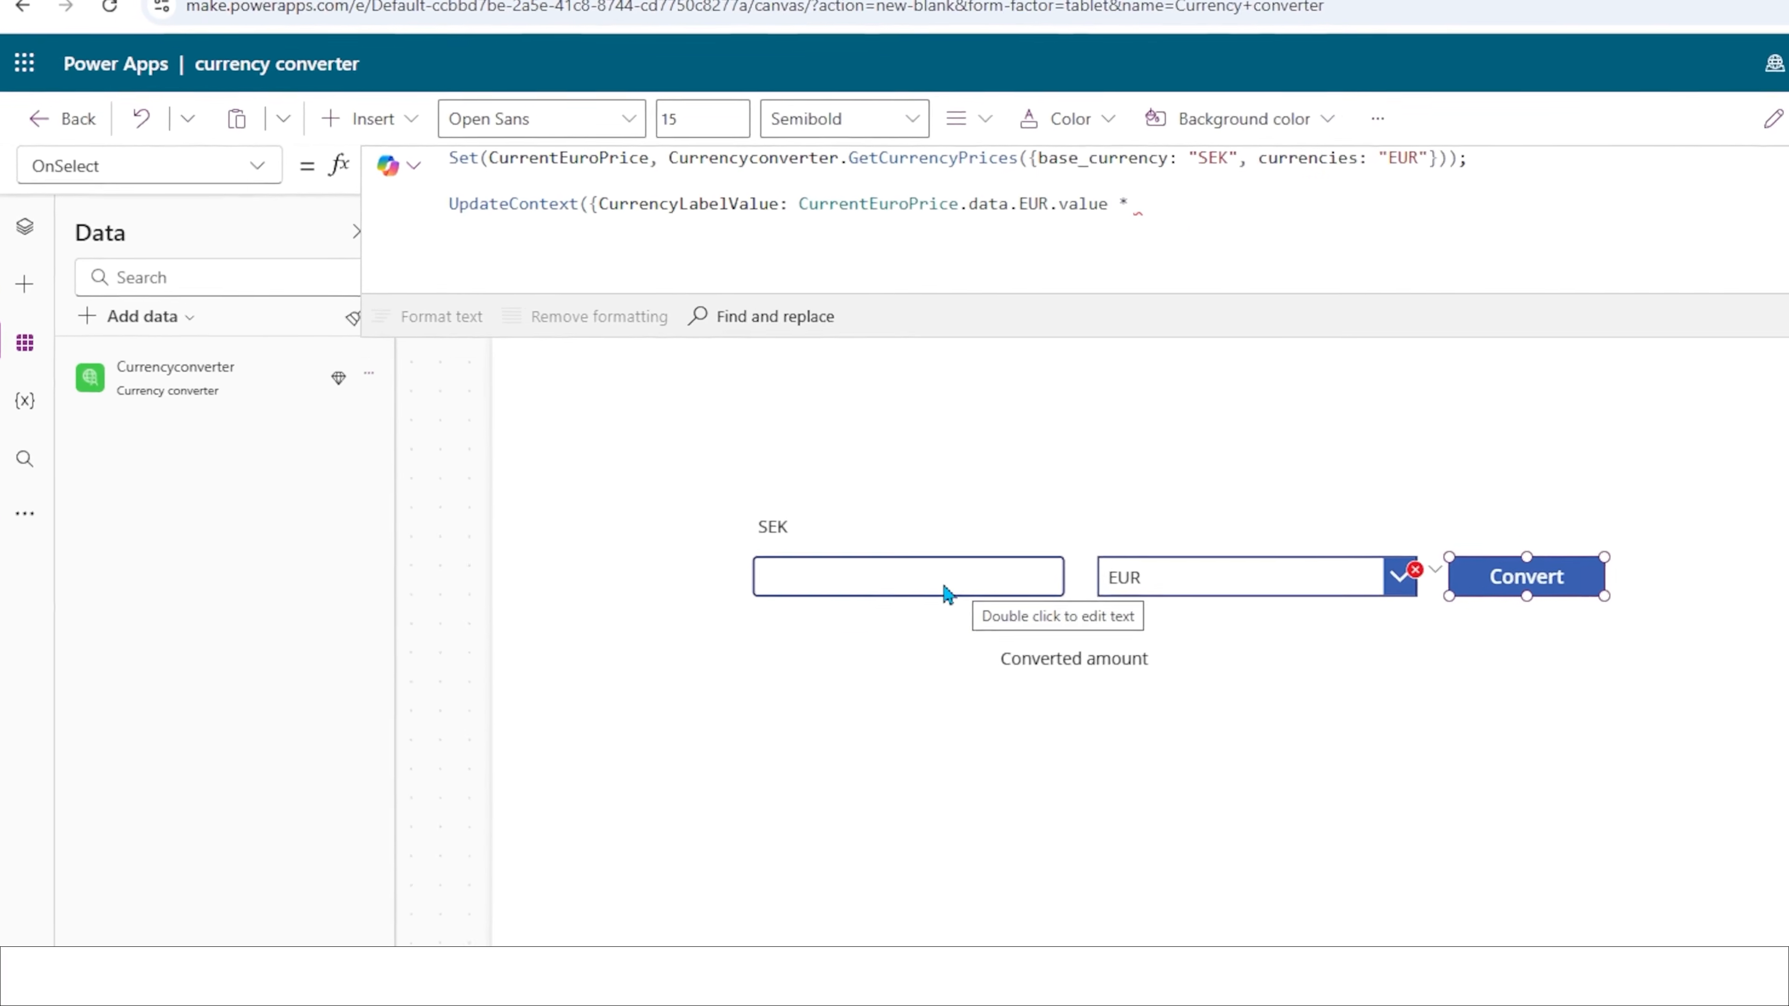
click(1038, 644)
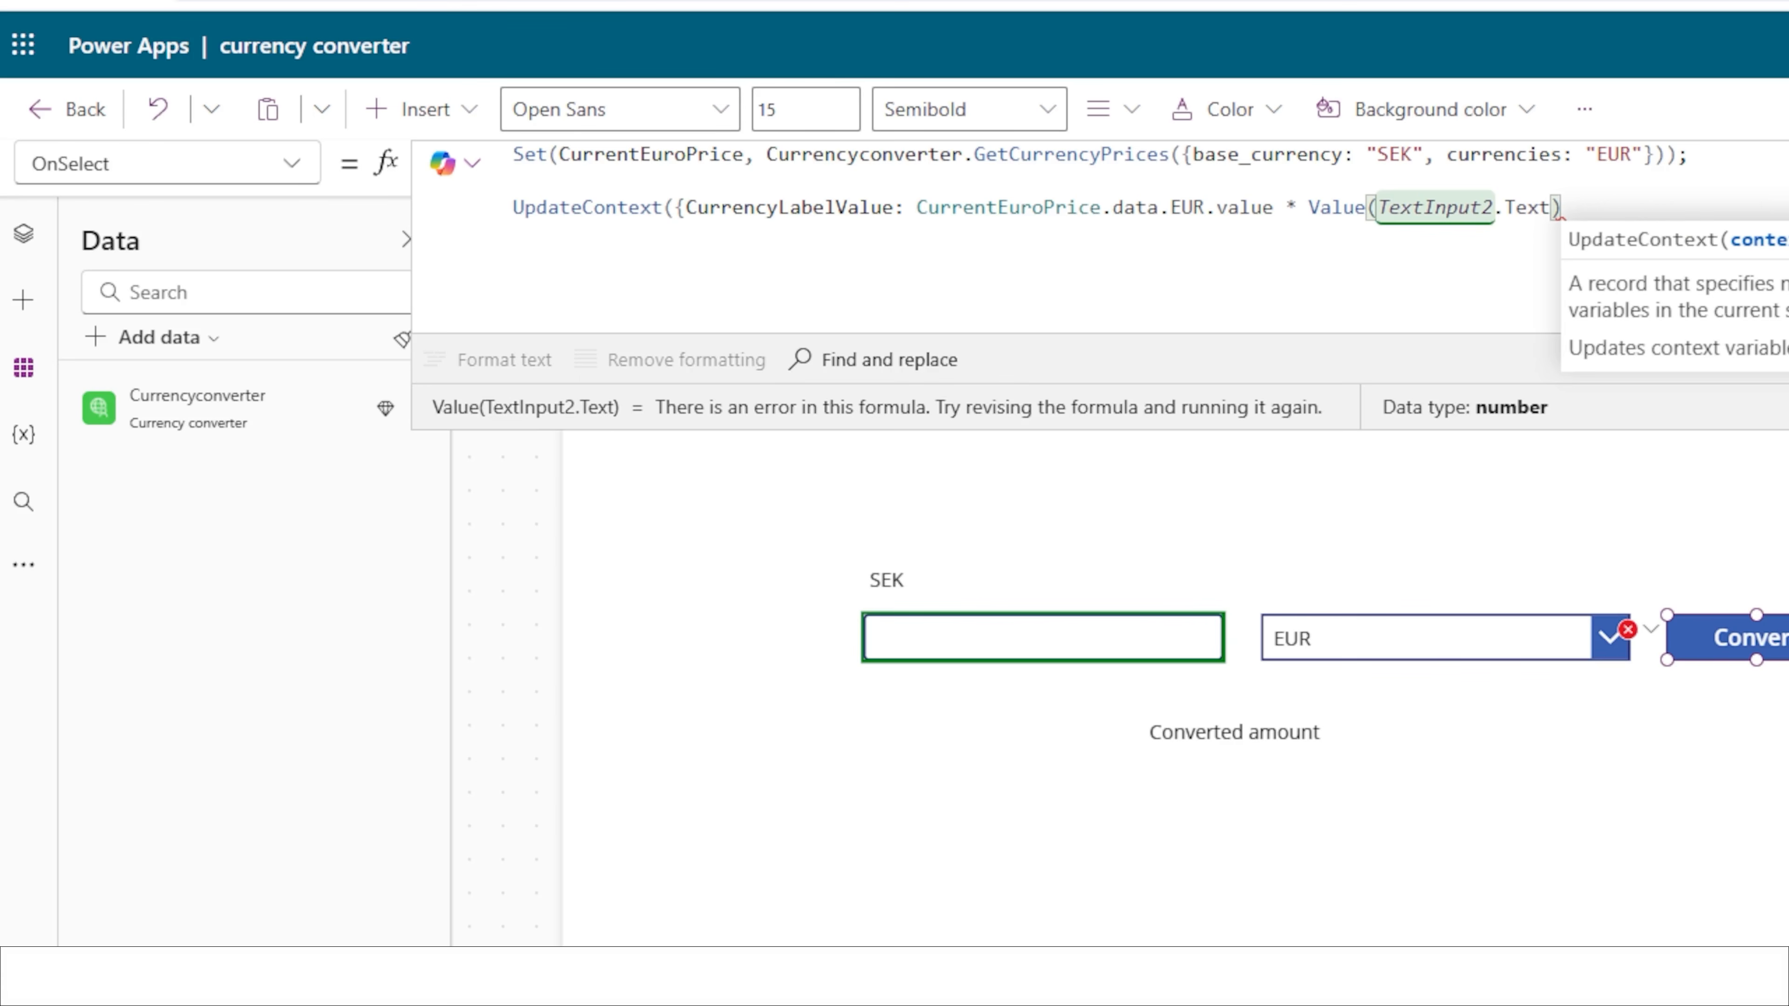
text(}))
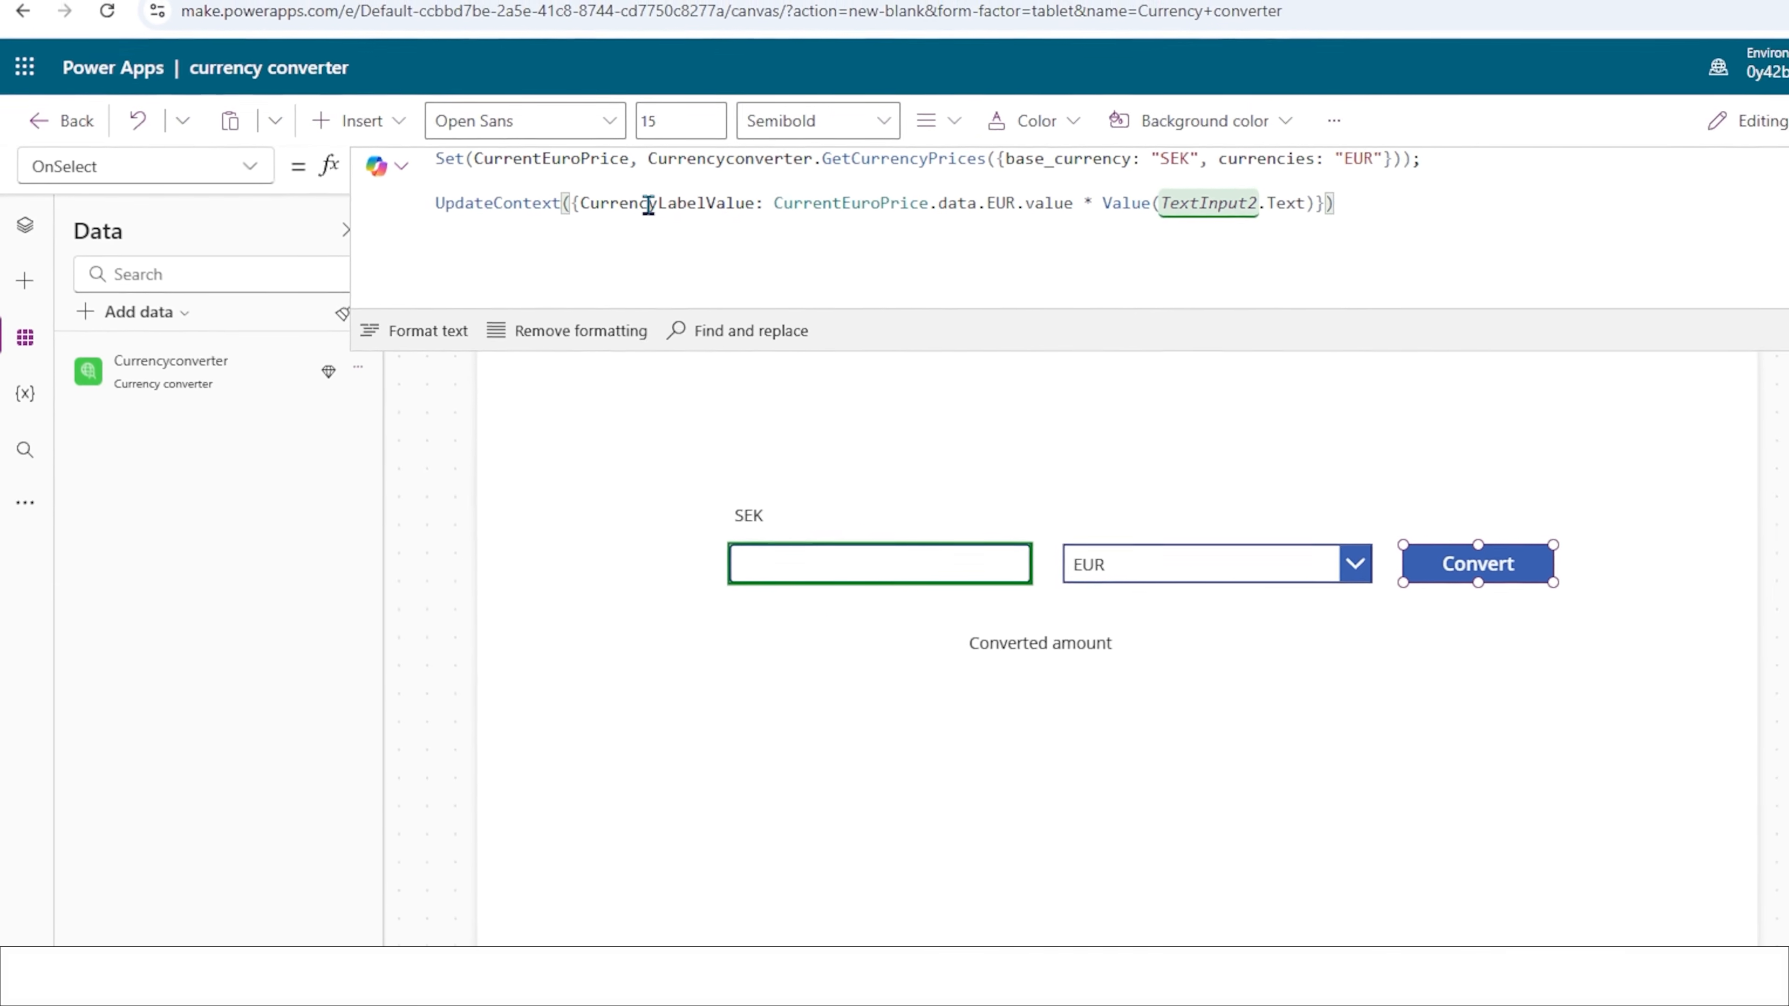
Set the Text property of the "Converted amount" label to the CurrencyLabelValue variable.
double_click(648, 205)
key(ctrl+c)
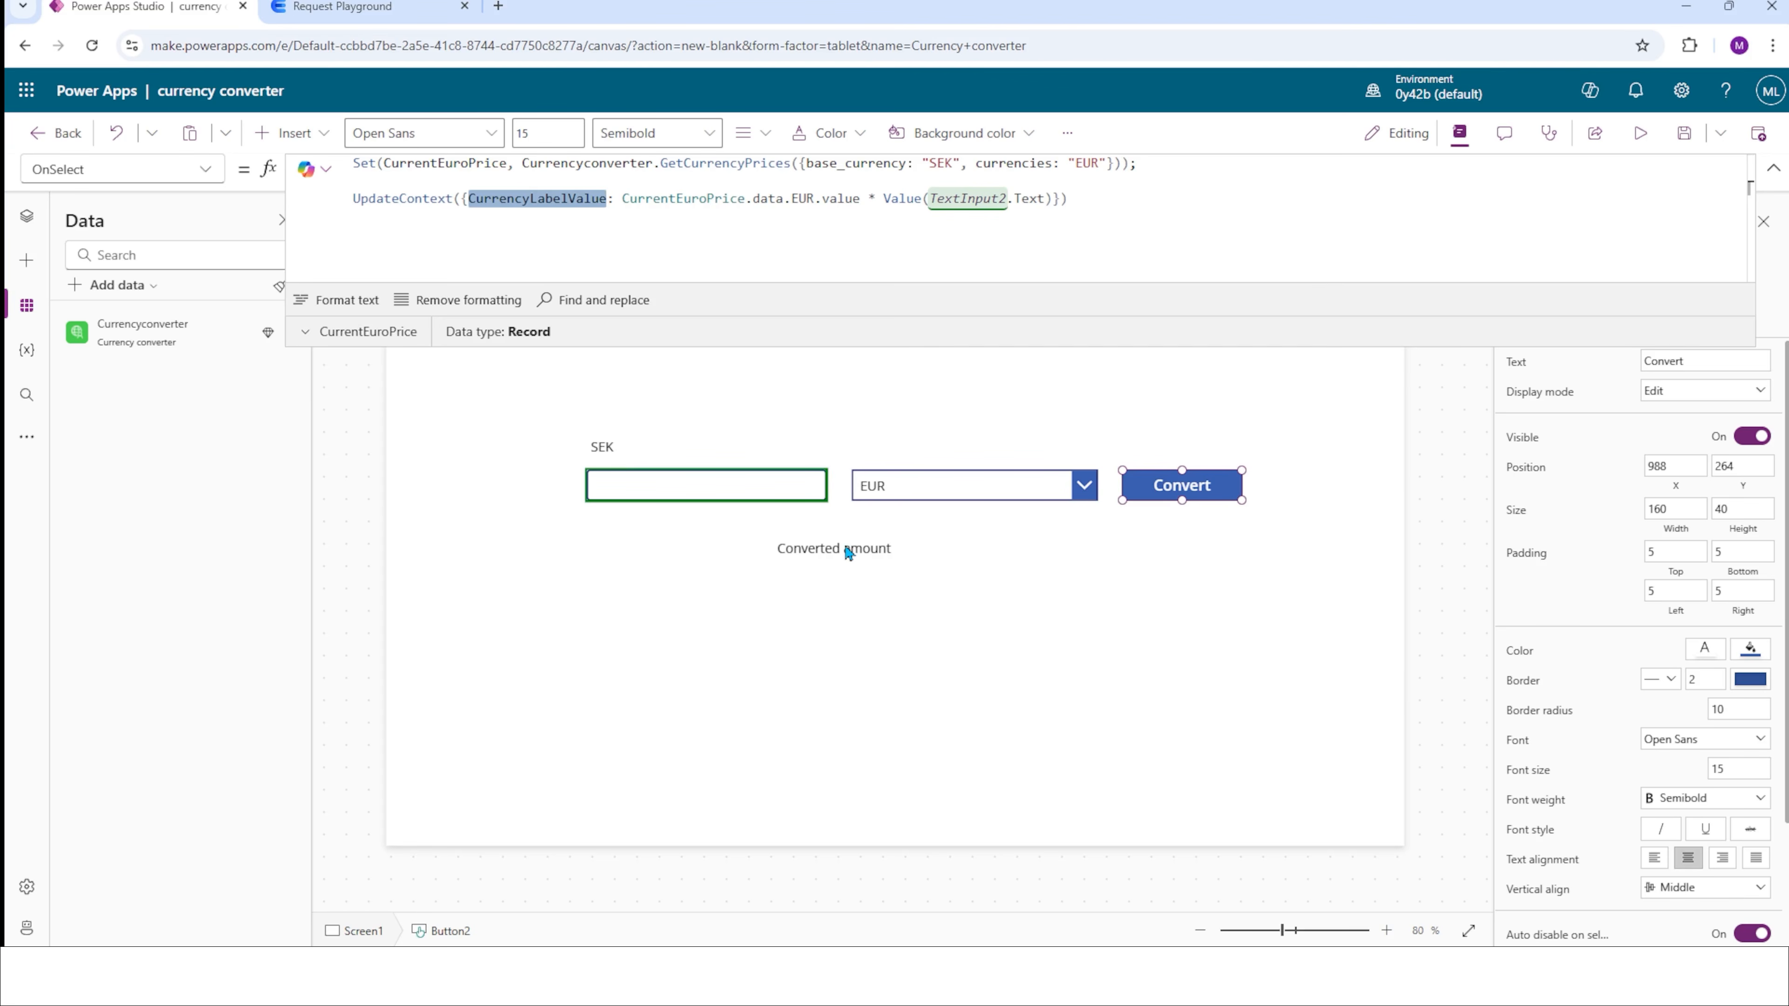
click(849, 552)
click(550, 176)
key(ctrl+a)
key(ctrl+v)
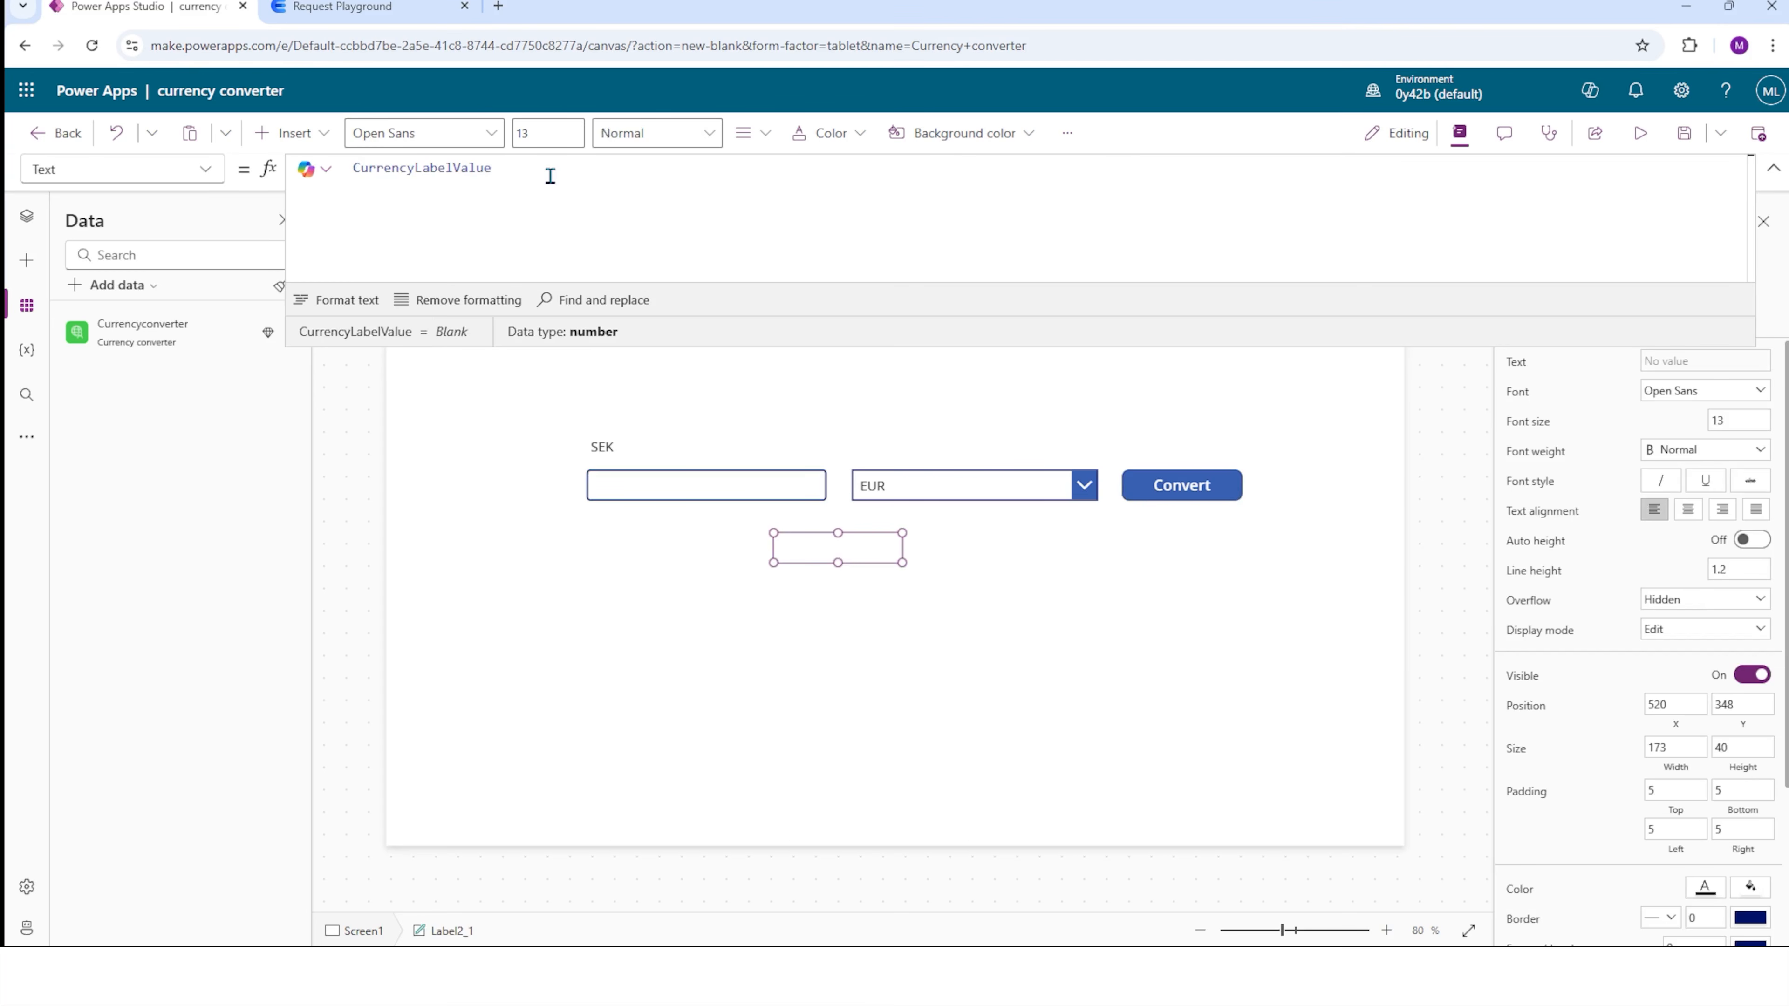
click(1094, 393)
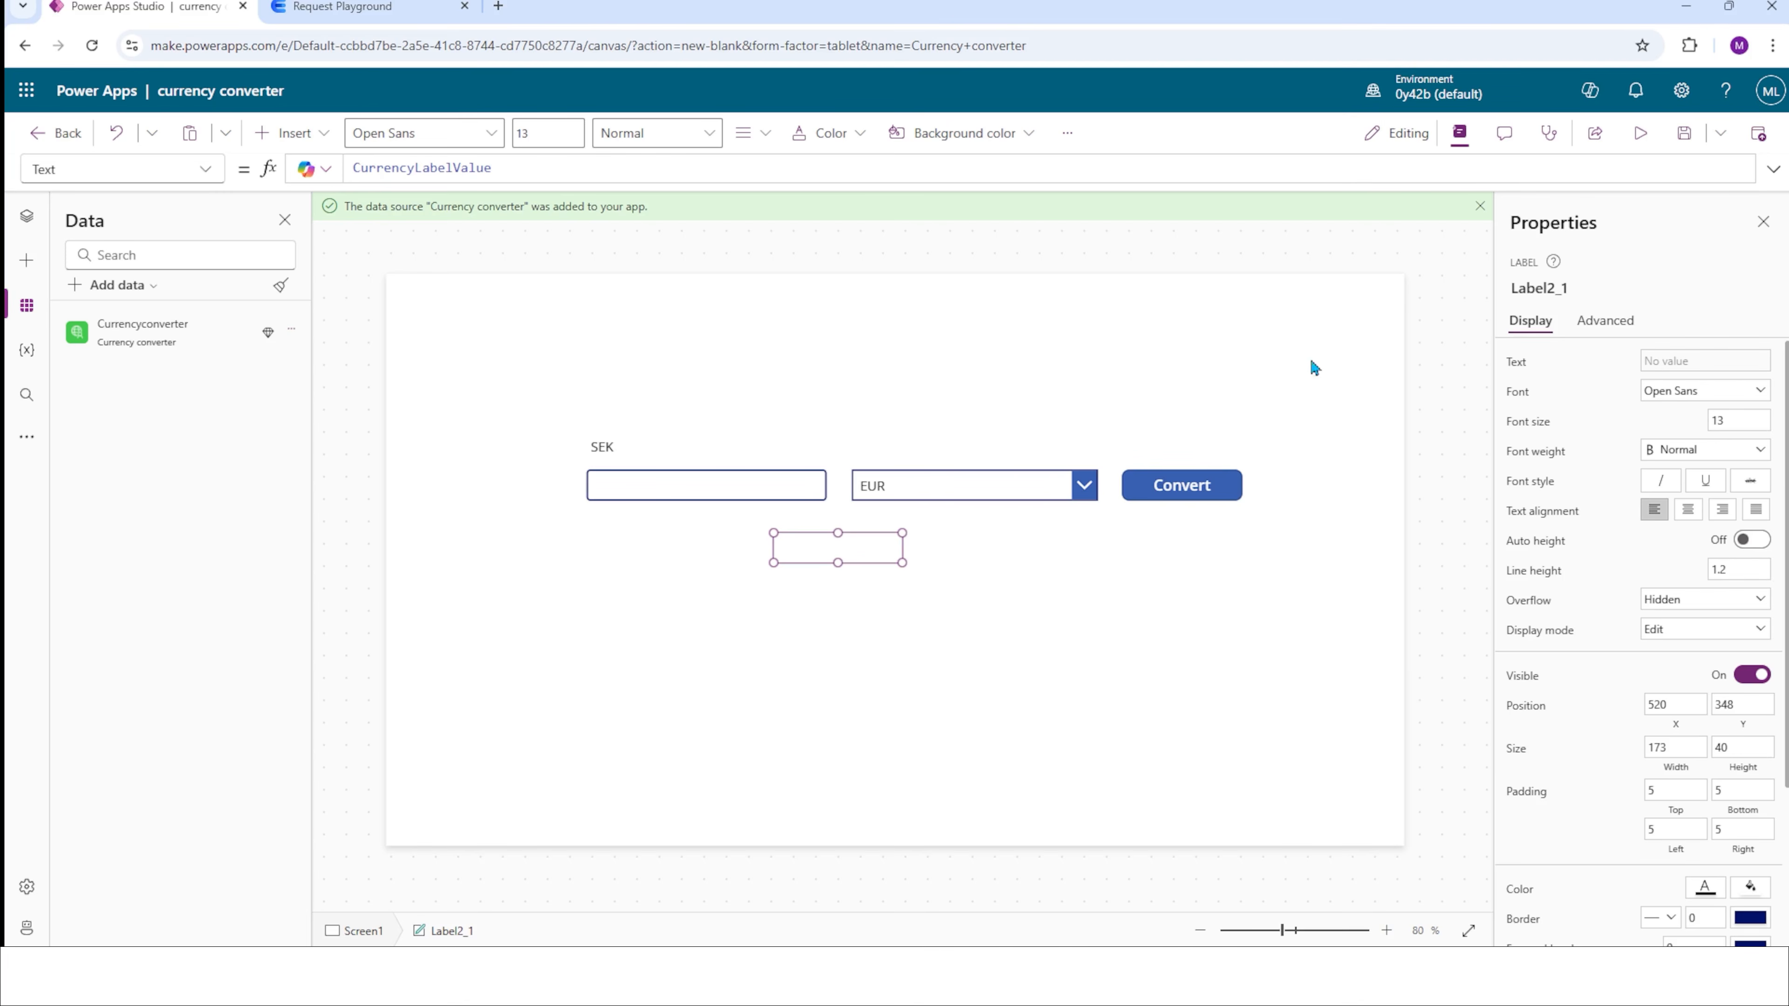
Preview the app and convert an amount of 100 SEK to EUR.
key(F5)
click(599, 437)
text(1)
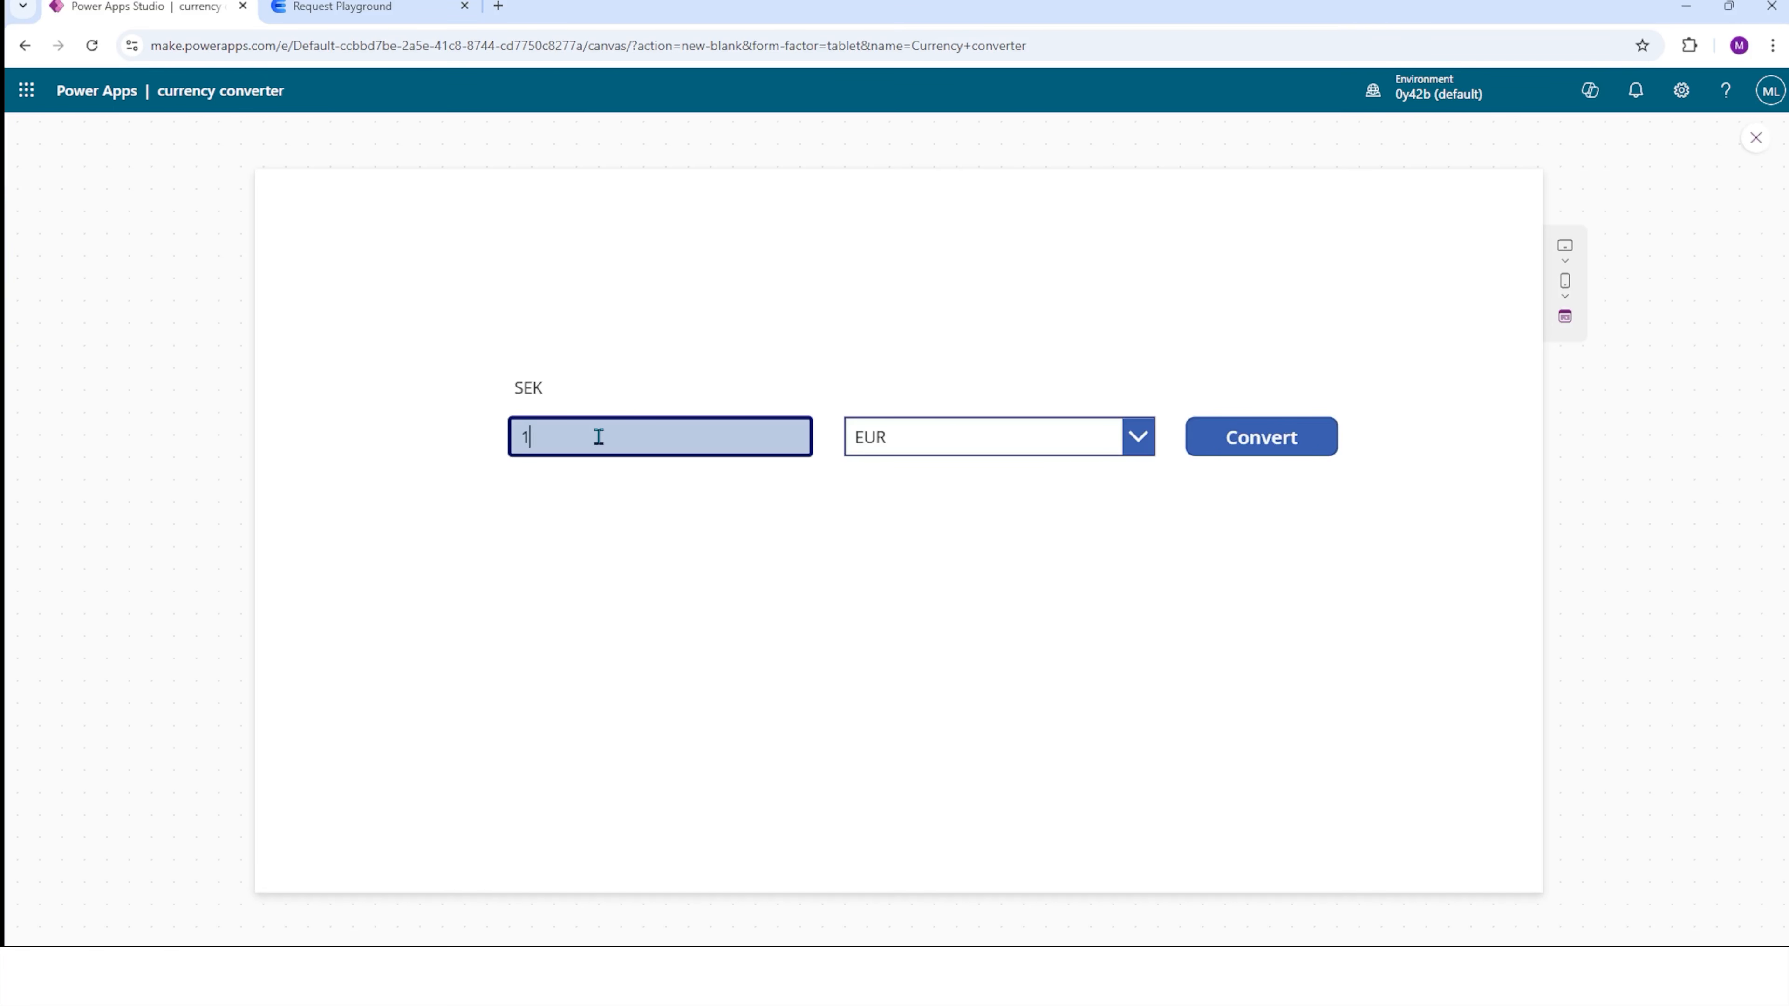
text(00)
click(1266, 446)
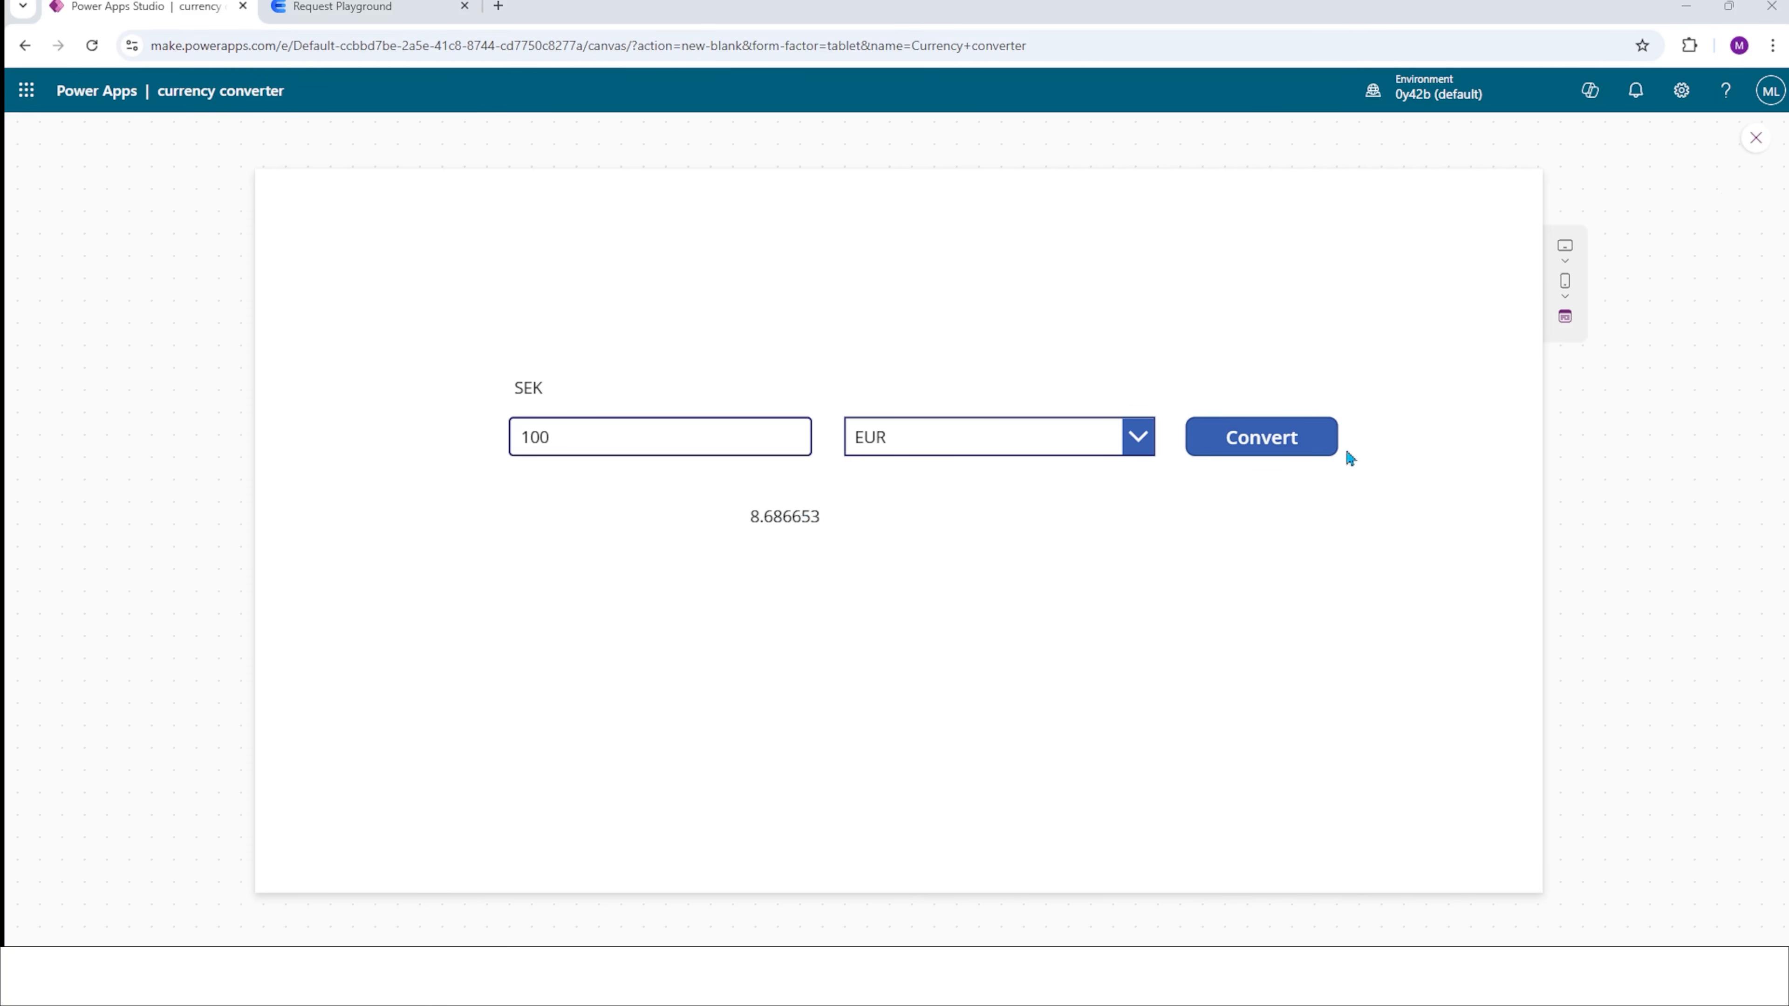
Close the preview and round the converted amount in the result label to two decimals.
click(1750, 148)
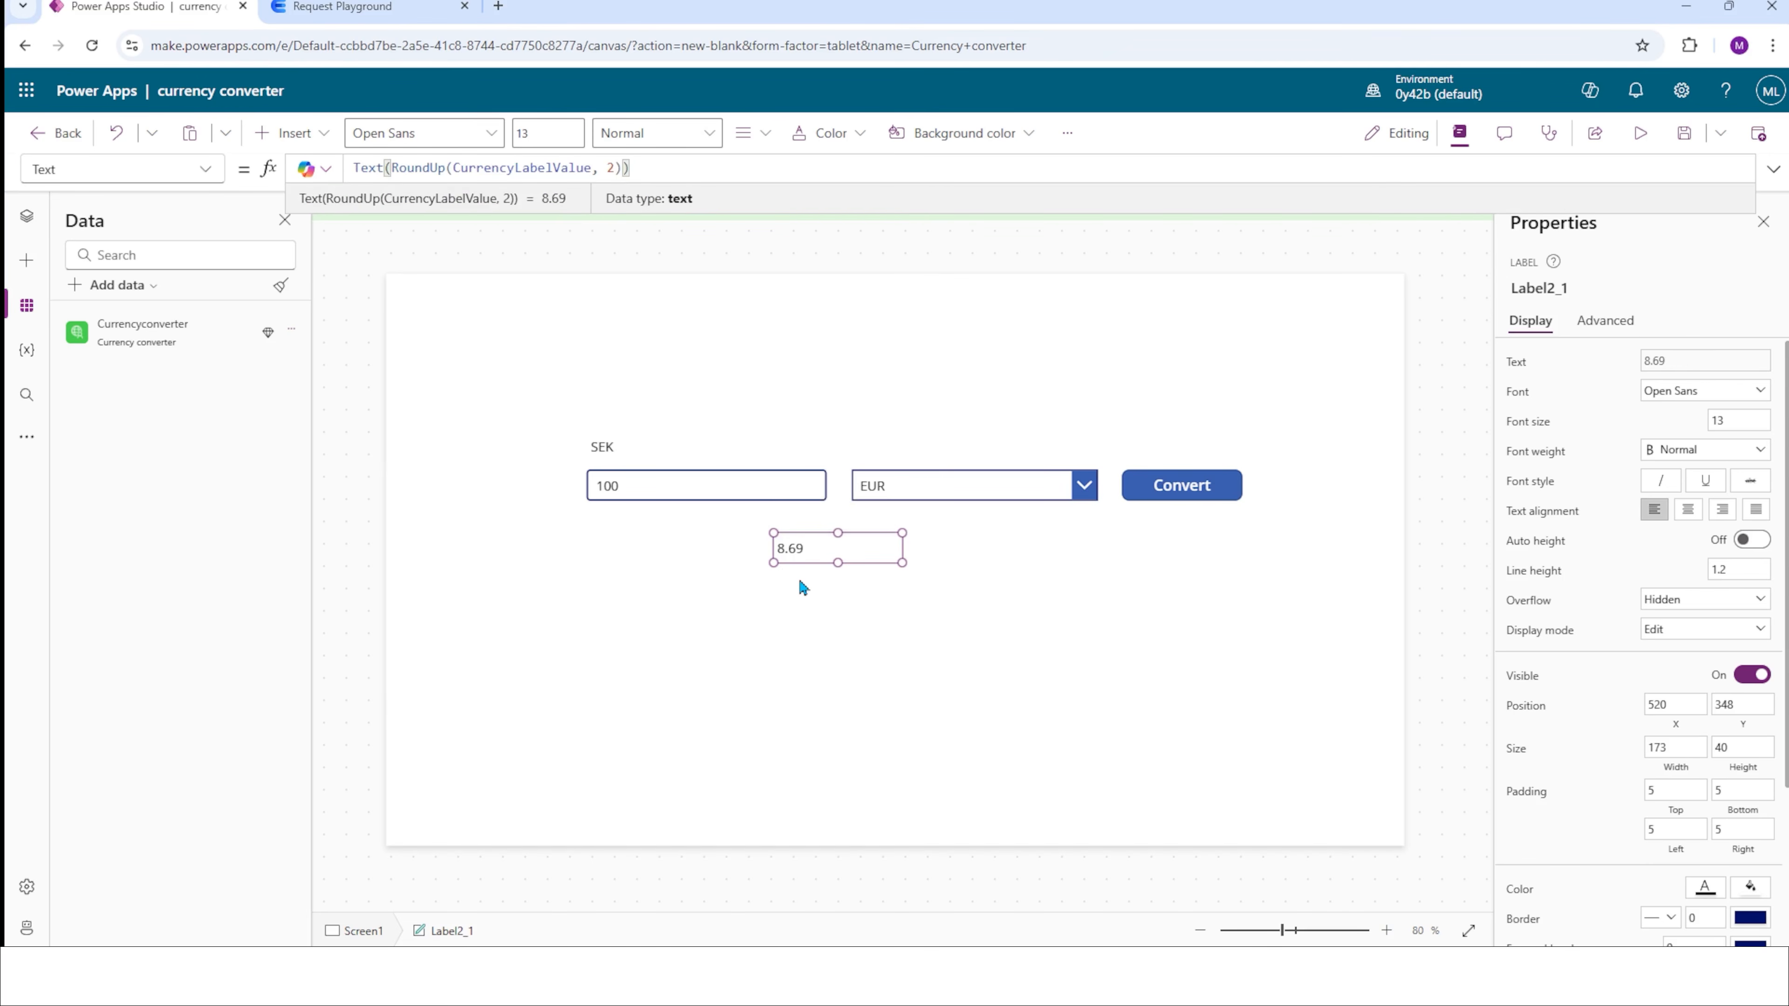
click(799, 580)
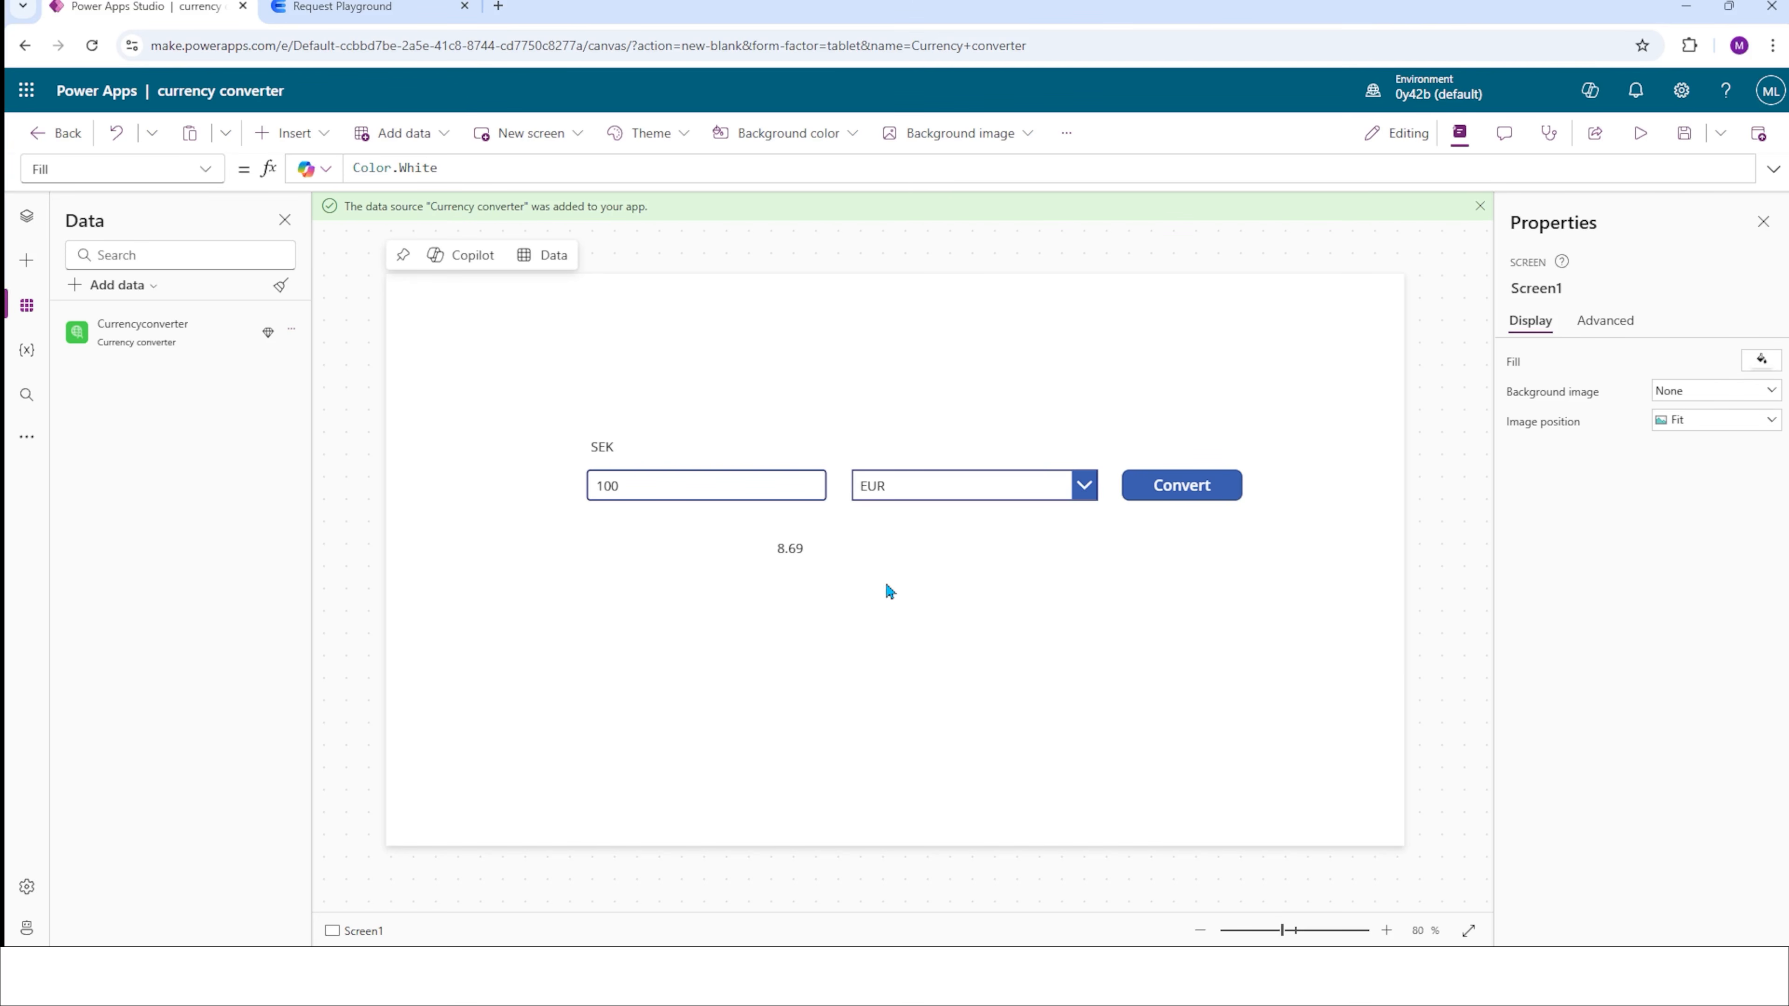